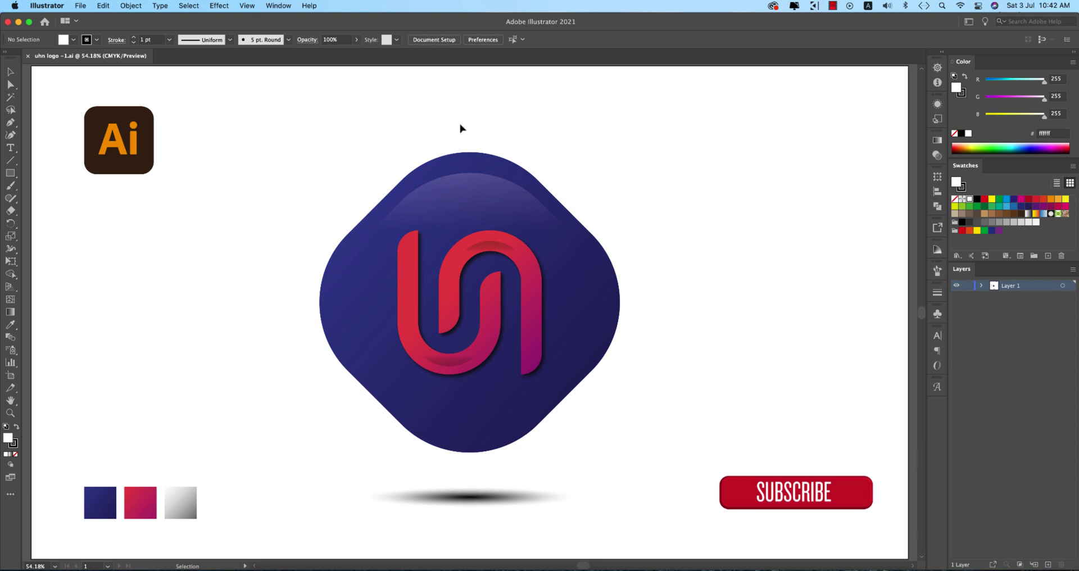
- Create a new 2000 × 2000 px document in Pixels with CMYK Color mode
left_click(79, 6)
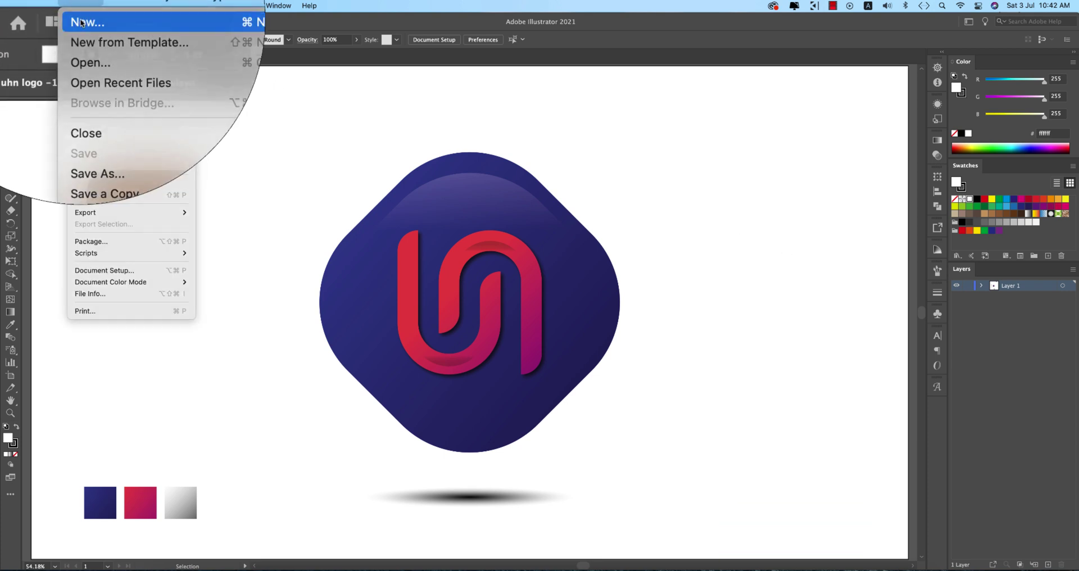
left_click(95, 18)
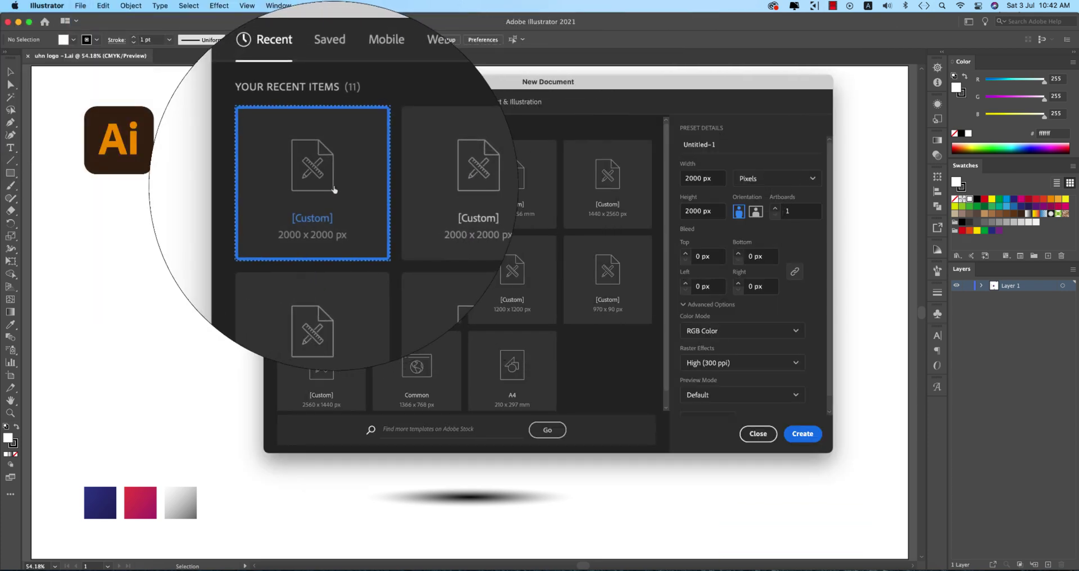
left_click(732, 152)
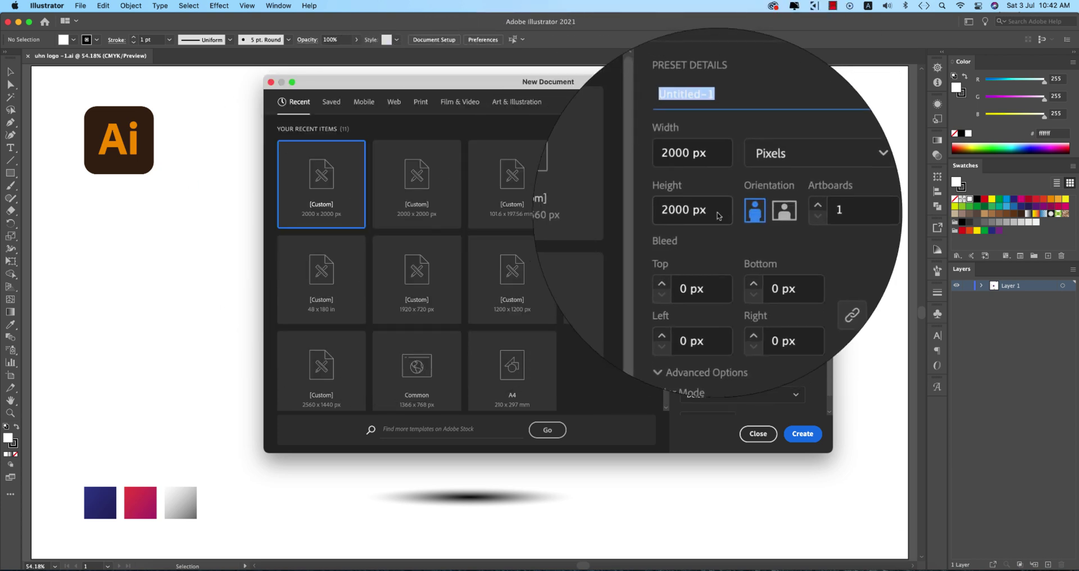
left_click(703, 331)
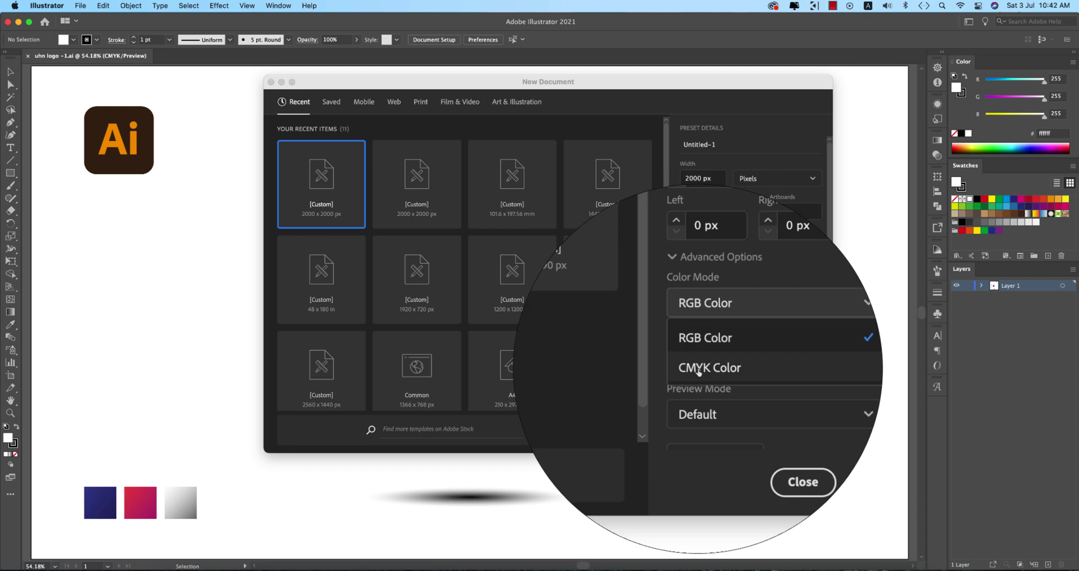
left_click(698, 371)
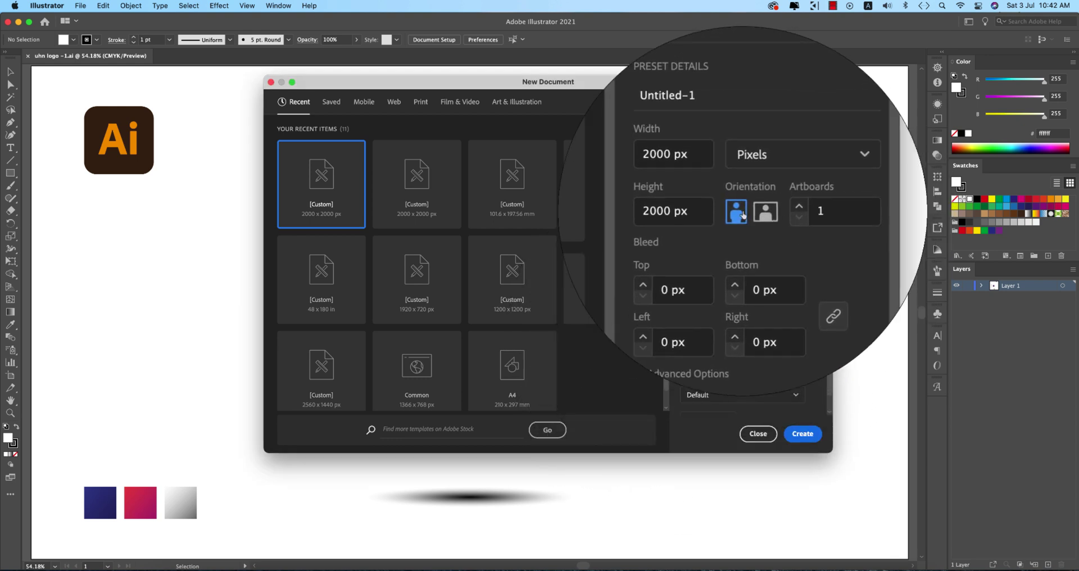
left_click(743, 179)
left_click(740, 179)
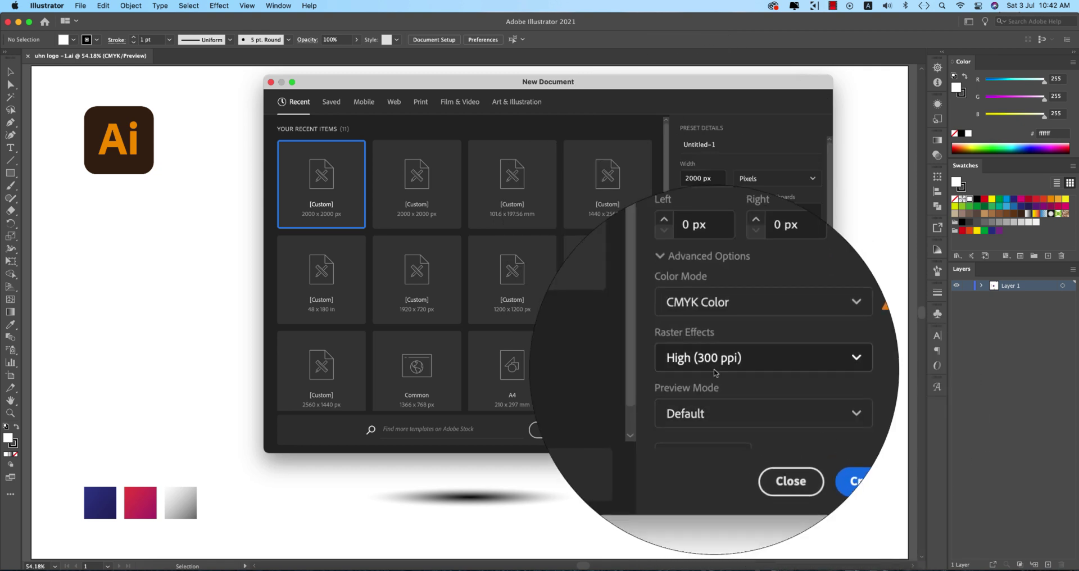
left_click(804, 438)
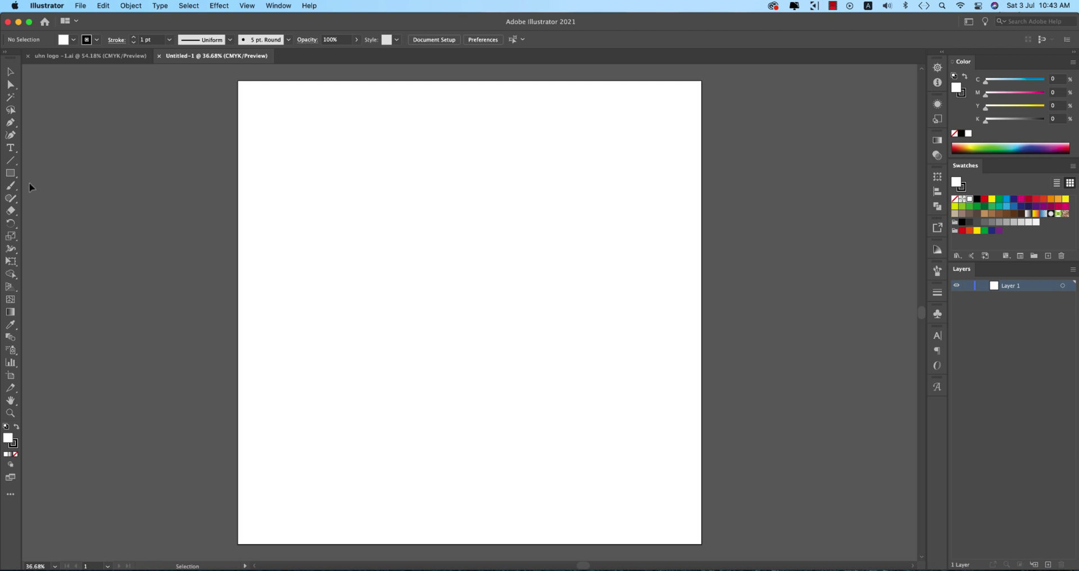
- Draw a vertical line on the artboard's left side with a 2 pt stroke
left_click(16, 166)
left_click_drag(327, 190, 327, 412)
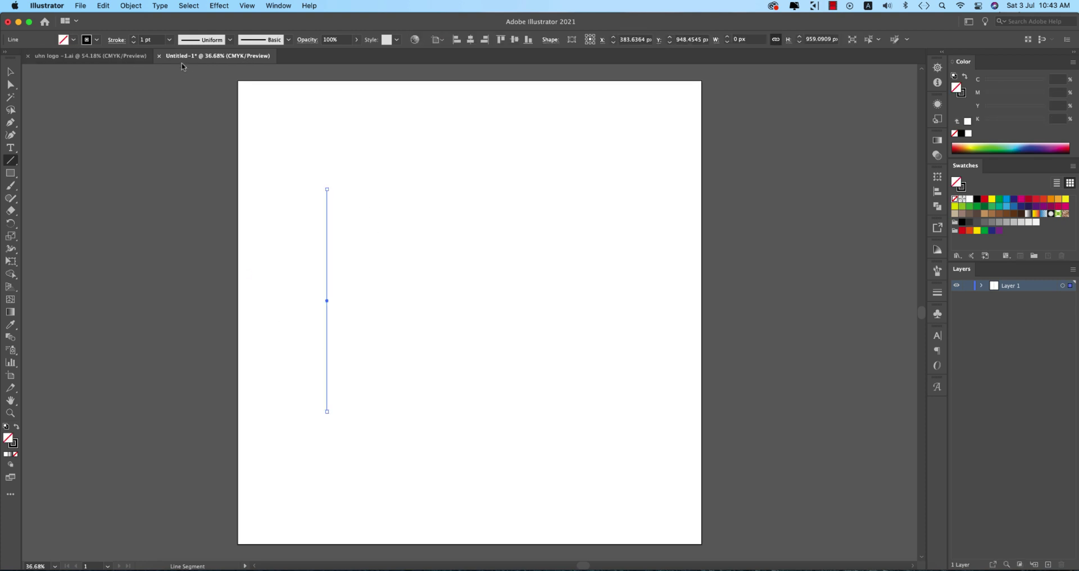
left_click(170, 41)
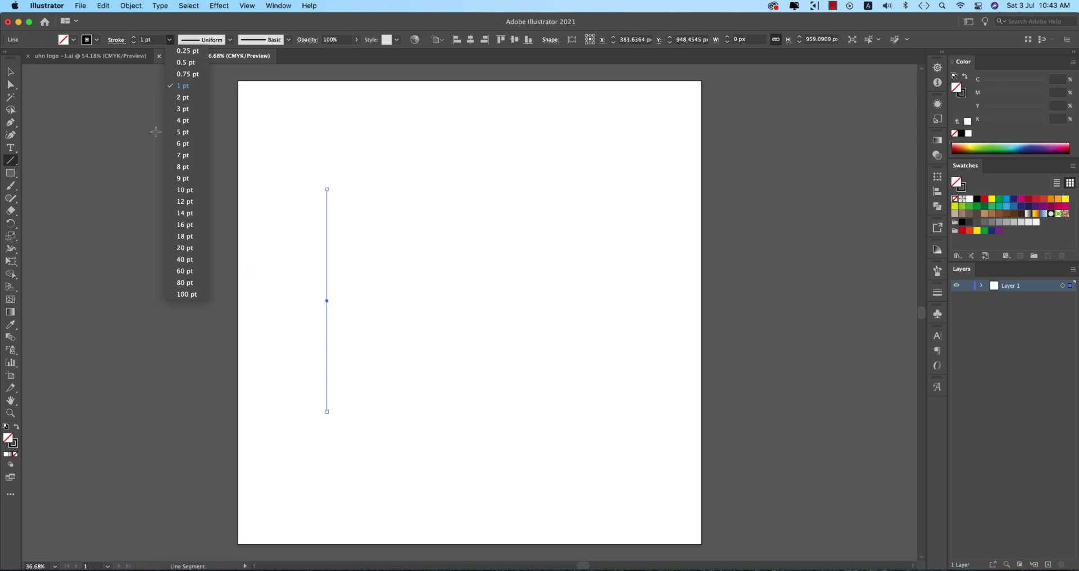
left_click(187, 98)
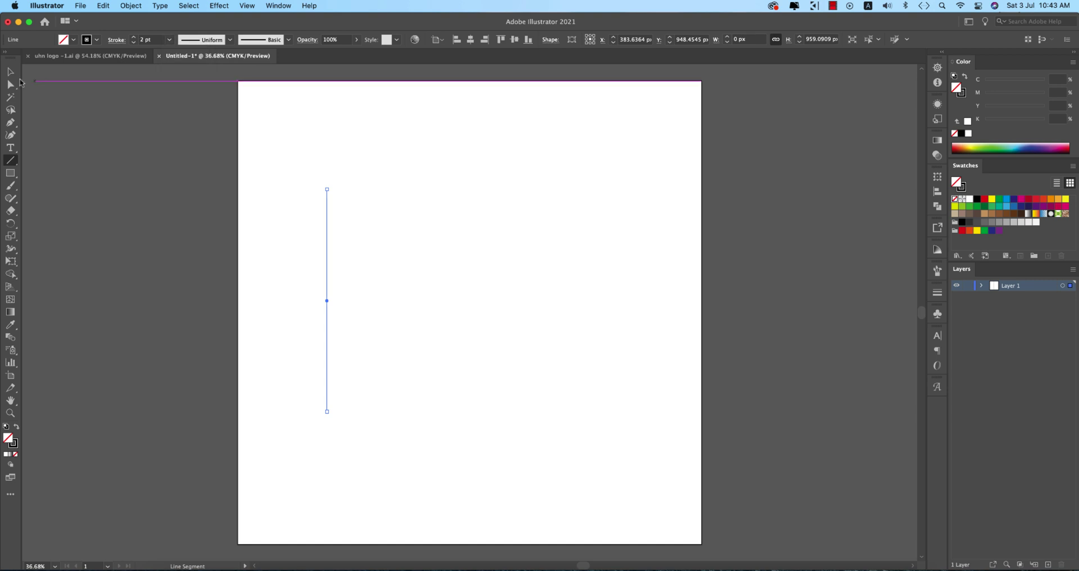
- Duplicate the line into nine evenly spaced vertical lines and select them all
left_click(10, 72)
left_click(351, 299)
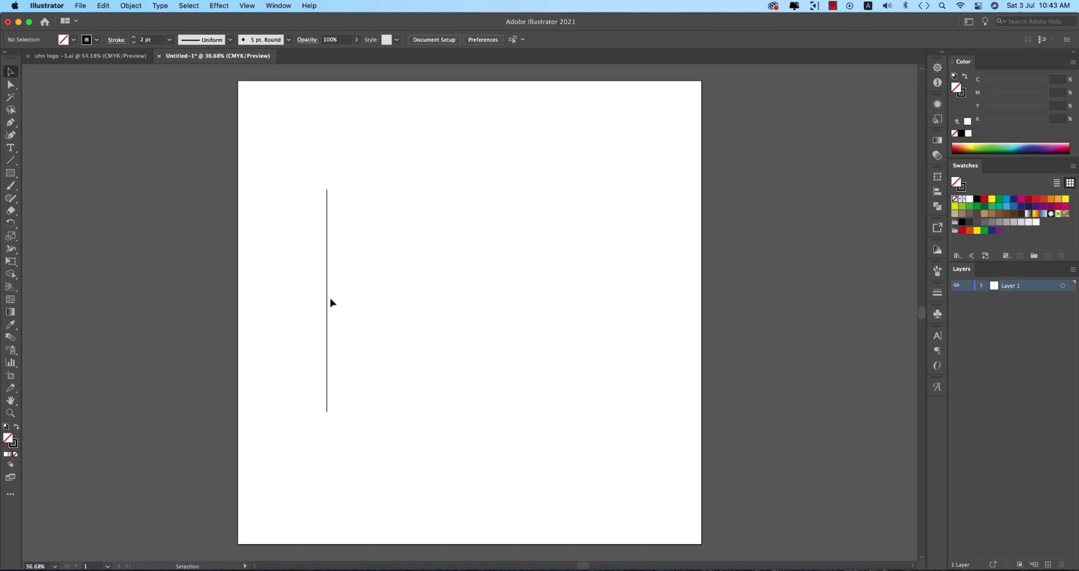
left_click_drag(326, 300, 342, 301)
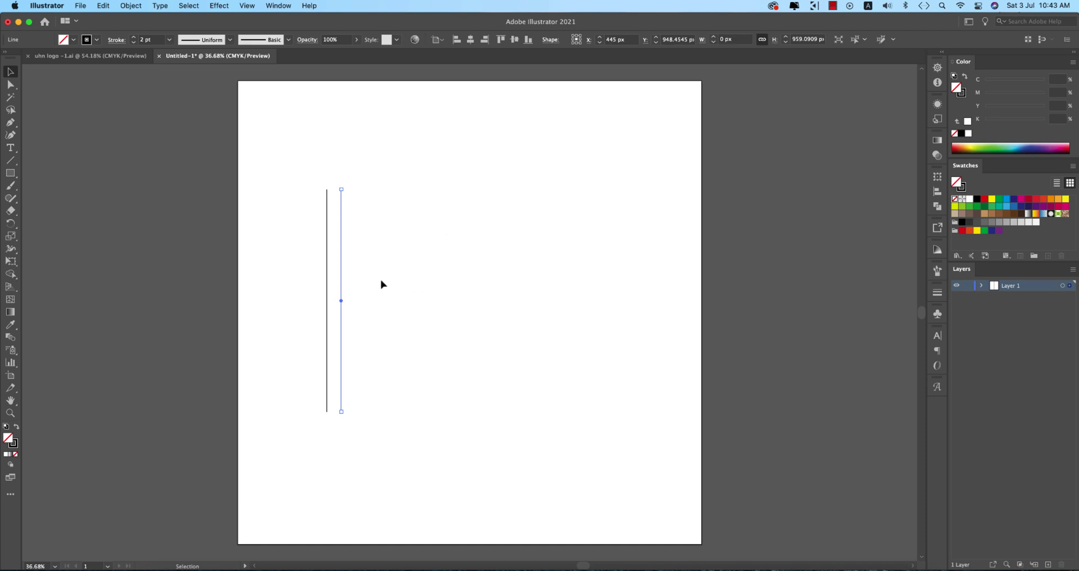
key("super+d")
key("super+d")
key("super+d")
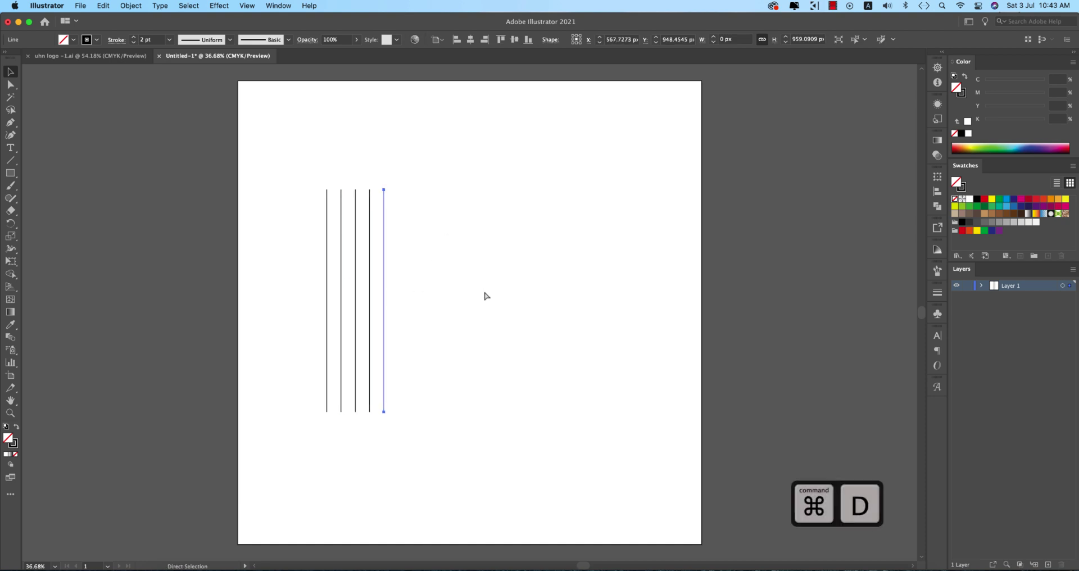
key("super+d")
key("super+d")
key("super+d")
key("super+d")
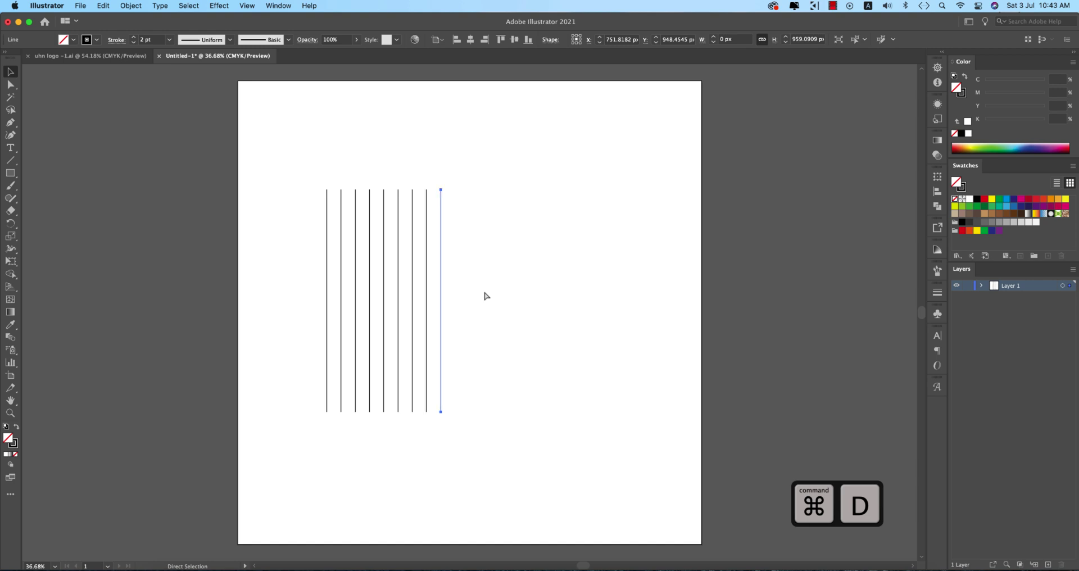
left_click_drag(484, 292, 320, 314)
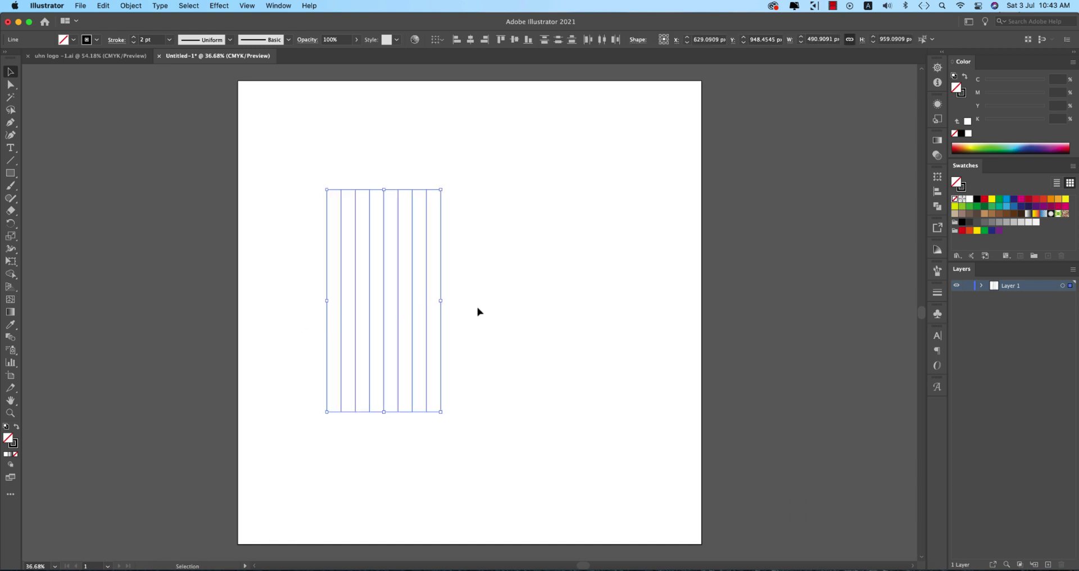
- Group the vertical lines and paste a copy in front, rotated 90° into horizontal lines
key("super+g")
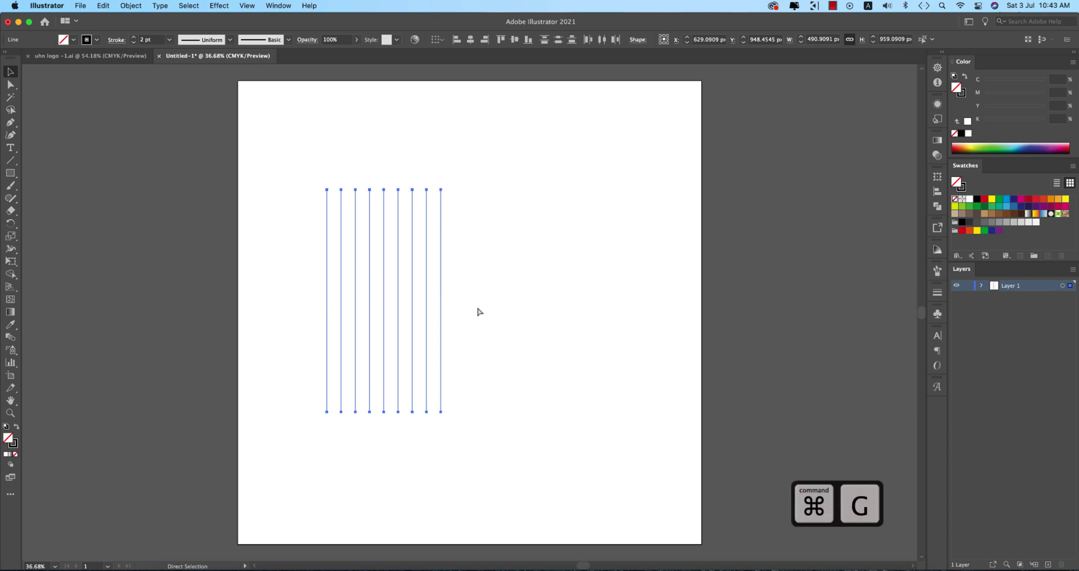
key("super+c")
key("super+f")
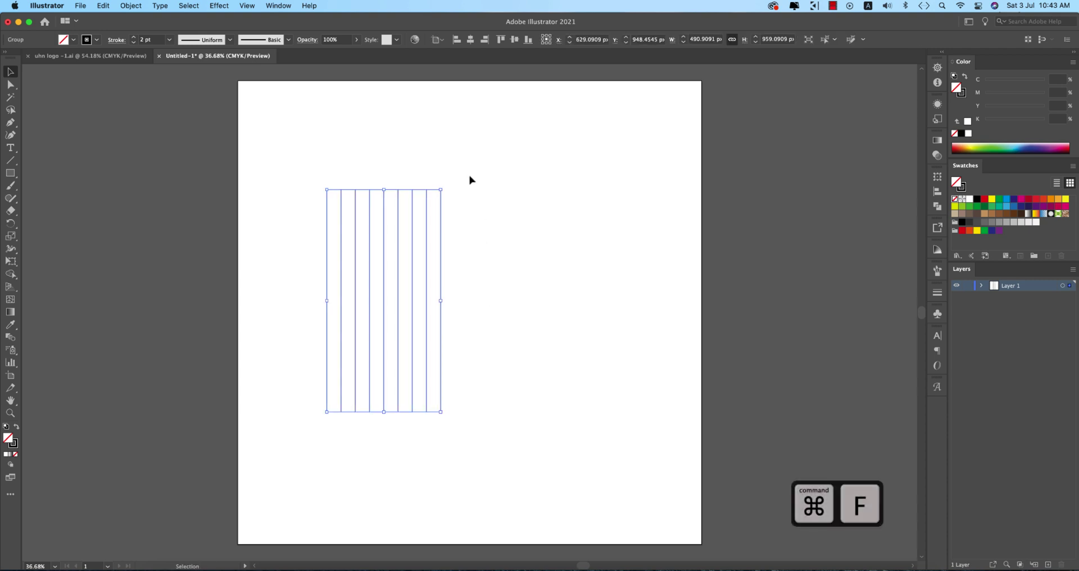
left_click_drag(445, 187, 504, 368)
left_click(565, 361)
- Select all the grid lines for the Shape Builder and switch to the uhn logo document
key("super+a")
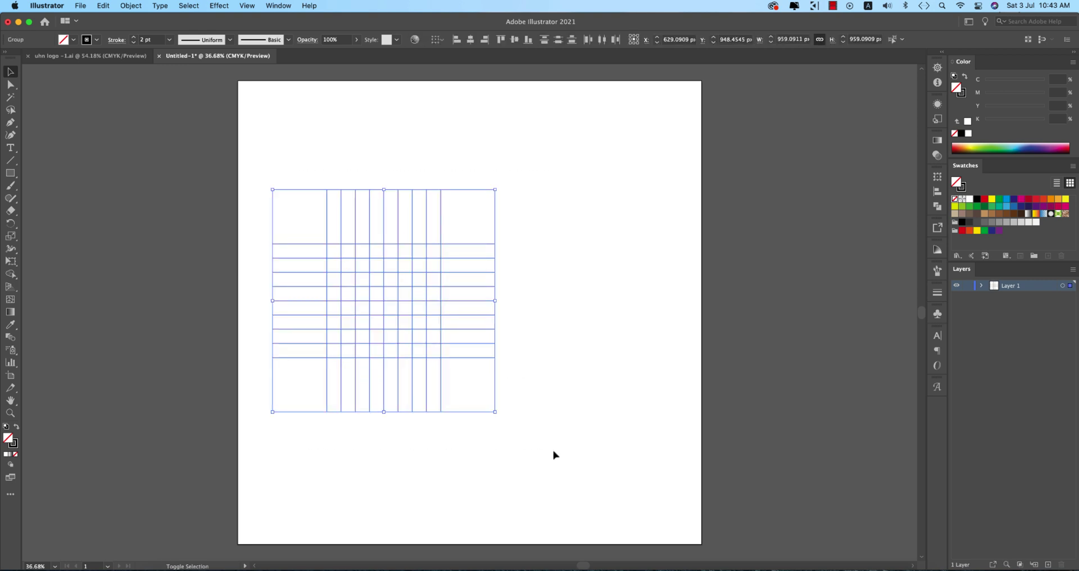
key("shift+m")
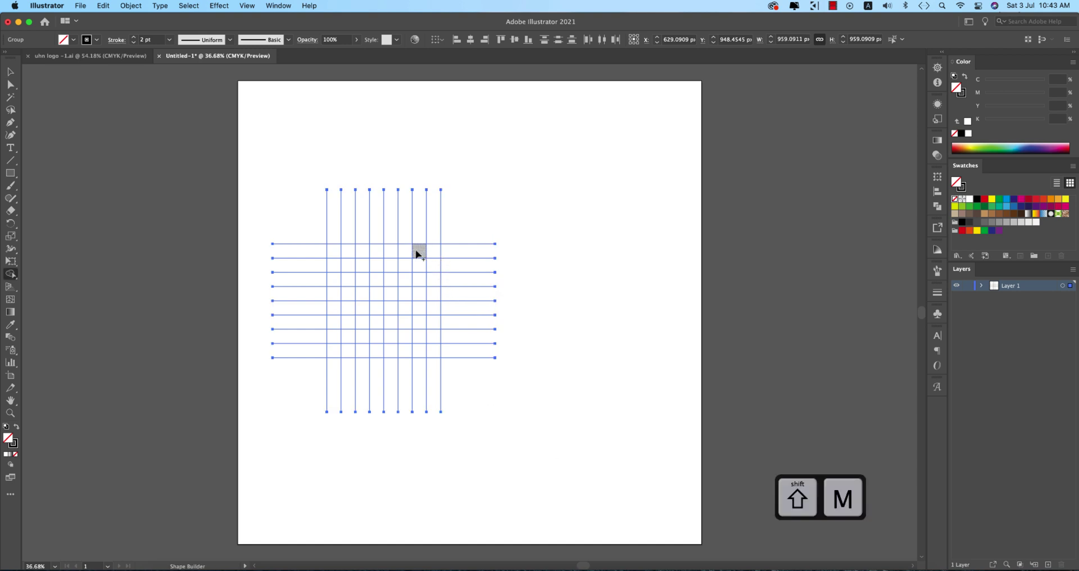
key("ctrl+Tab")
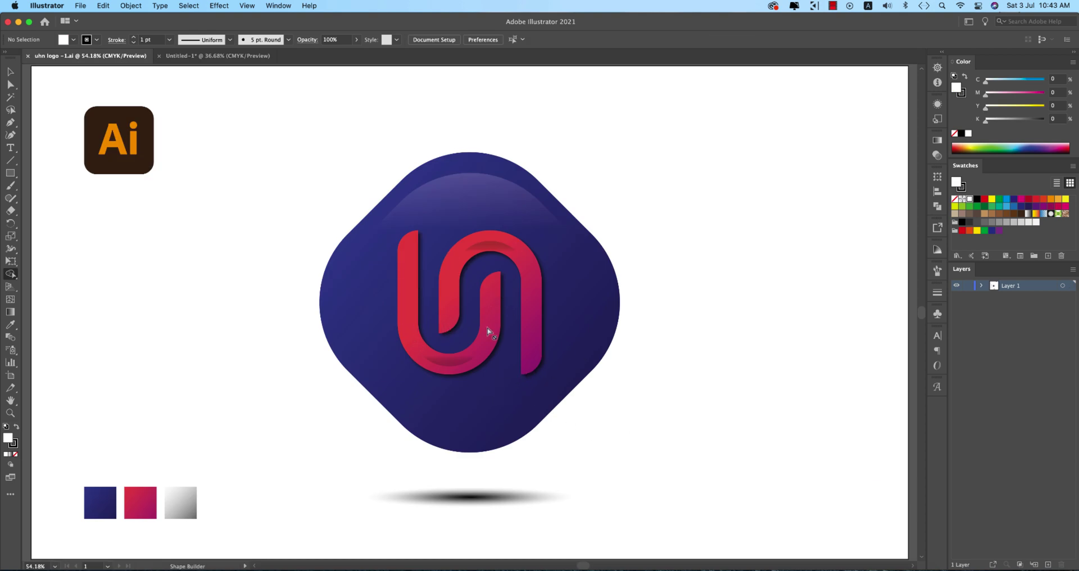
- Paste the red un logo into Untitled-1 as a reference, undoing a trial cell merge
left_click(216, 56)
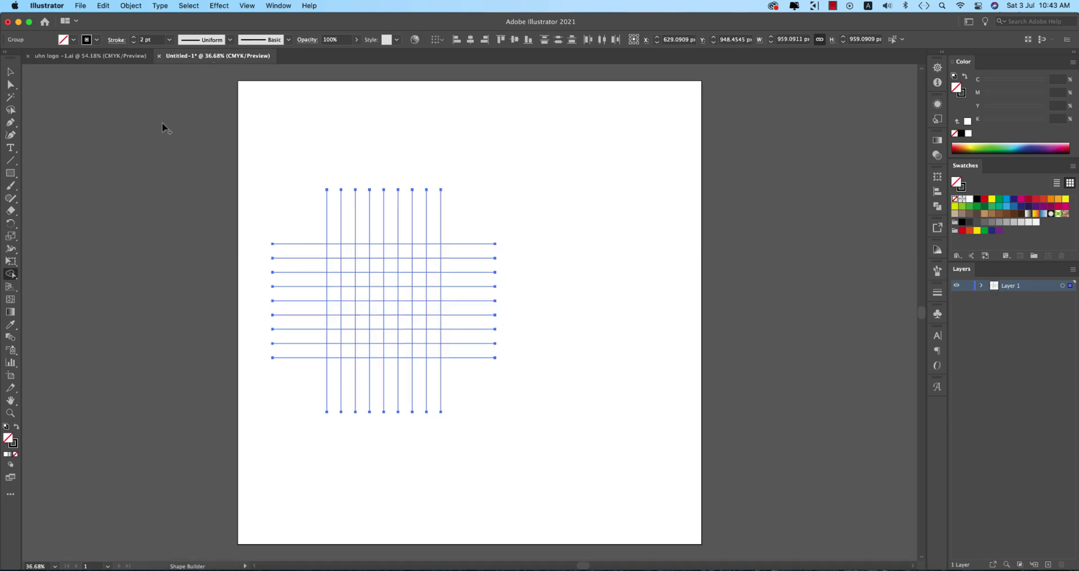
key("super+v")
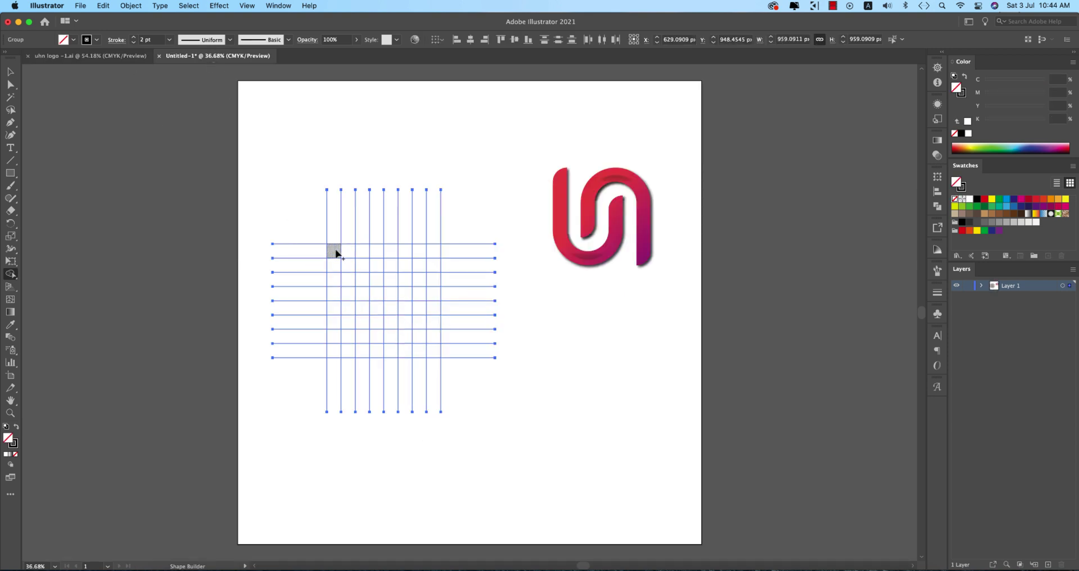
mouse_move(335, 253)
left_mouse_down()
mouse_move(330, 349)
mouse_move(356, 353)
mouse_move(391, 349)
mouse_move(390, 251)
left_mouse_up()
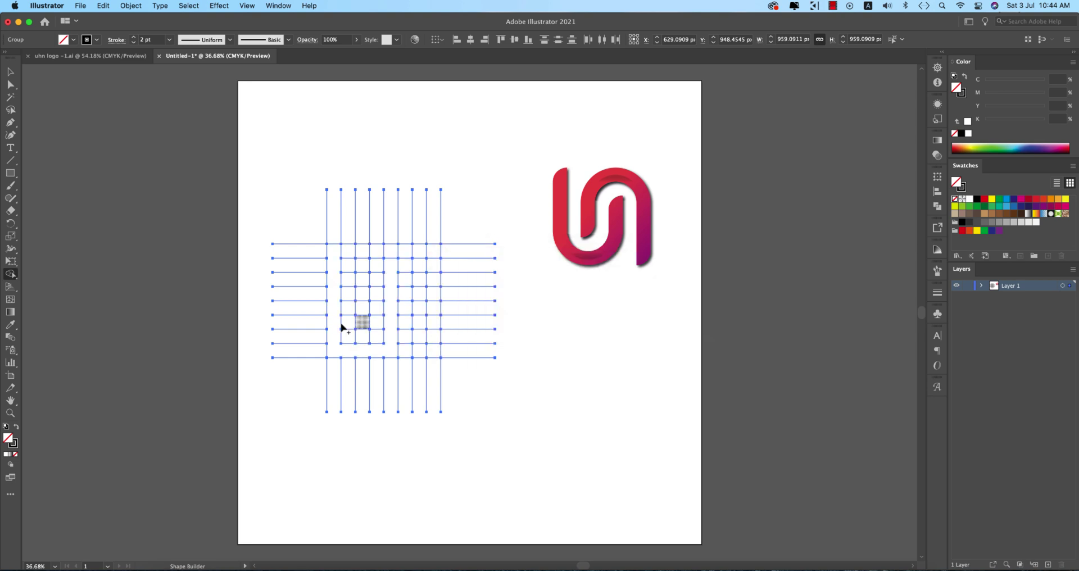
key("super+z")
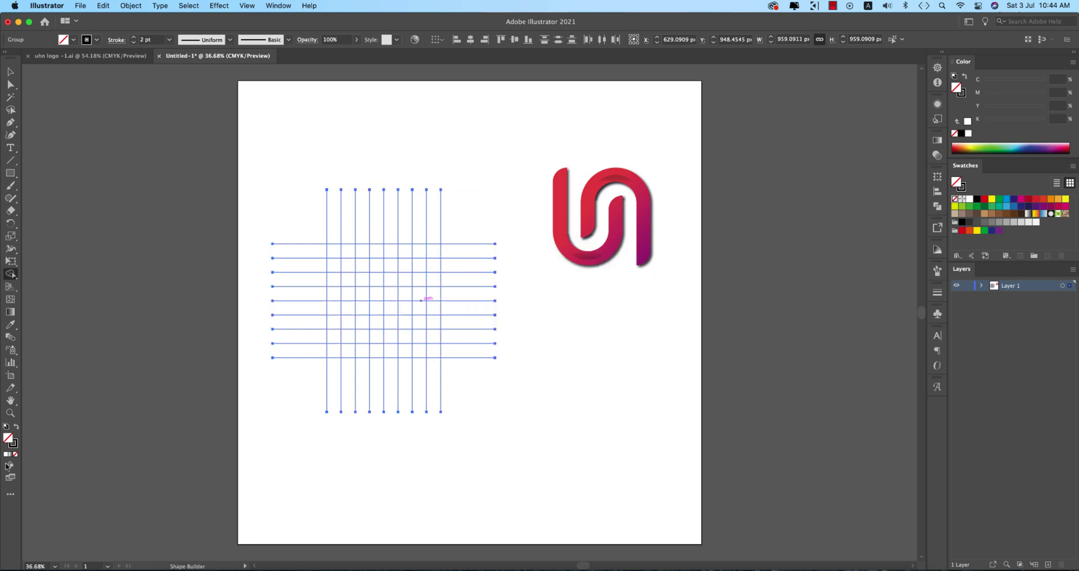
- With a black fill and no stroke, merge grid cells into the blocky interlocking un shape
left_click(16, 427)
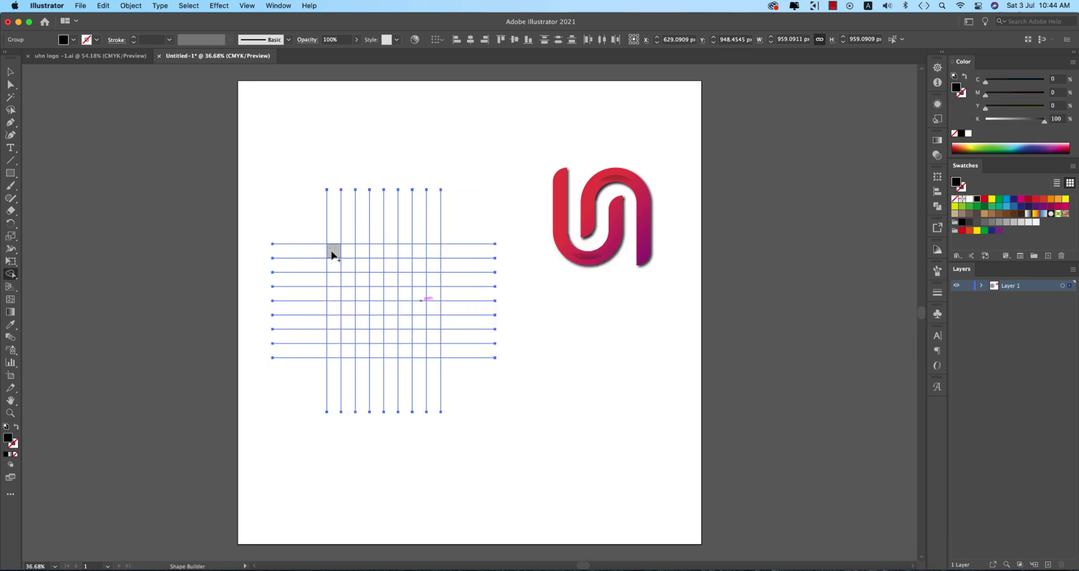
mouse_move(335, 253)
left_mouse_down()
mouse_move(333, 356)
mouse_move(392, 349)
mouse_move(398, 292)
mouse_move(361, 289)
mouse_move(363, 258)
mouse_move(402, 251)
mouse_move(414, 252)
mouse_move(424, 356)
left_mouse_up()
left_click(363, 324)
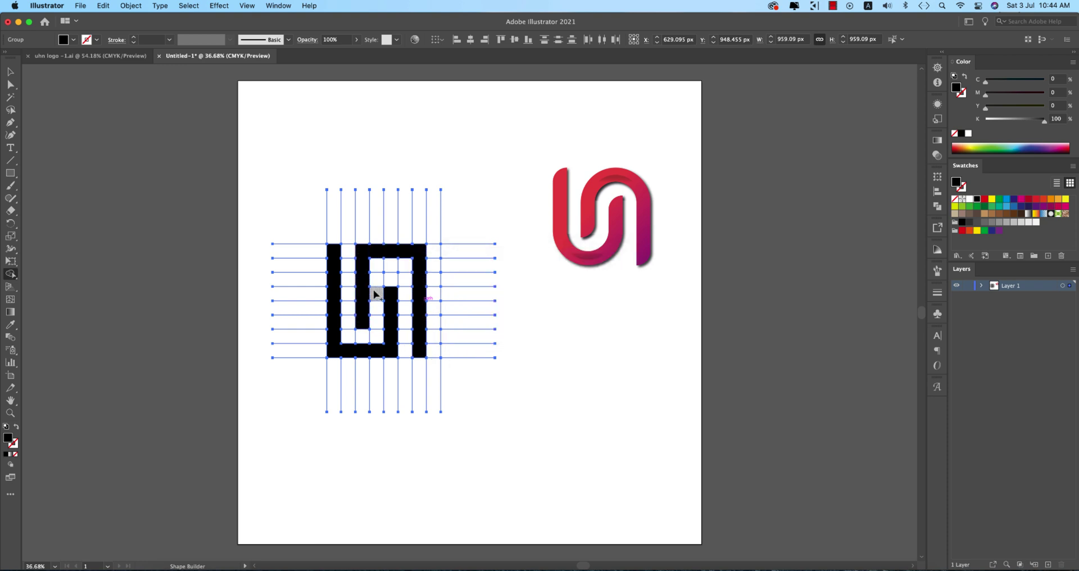
left_click(391, 279)
left_click(10, 72)
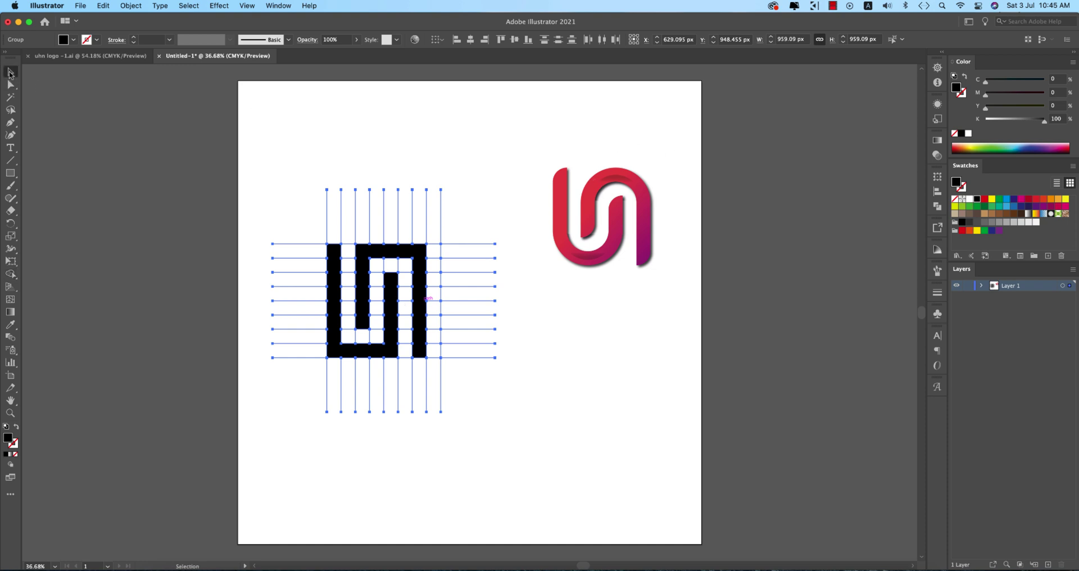
- Ungroup the horizontal grid lines
left_click(154, 270)
left_click(368, 272)
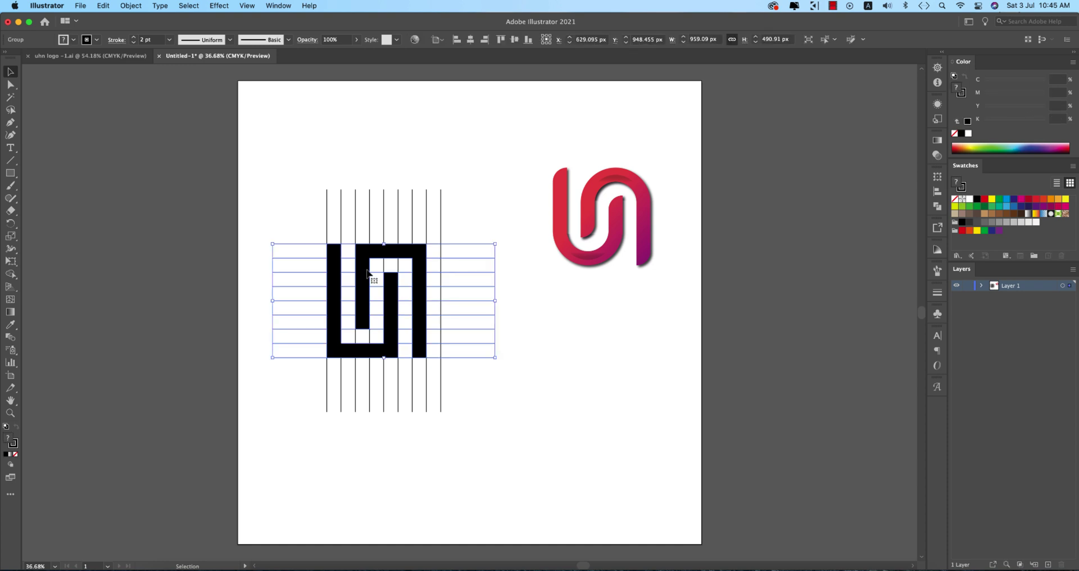
right_click(390, 255)
left_click(413, 351)
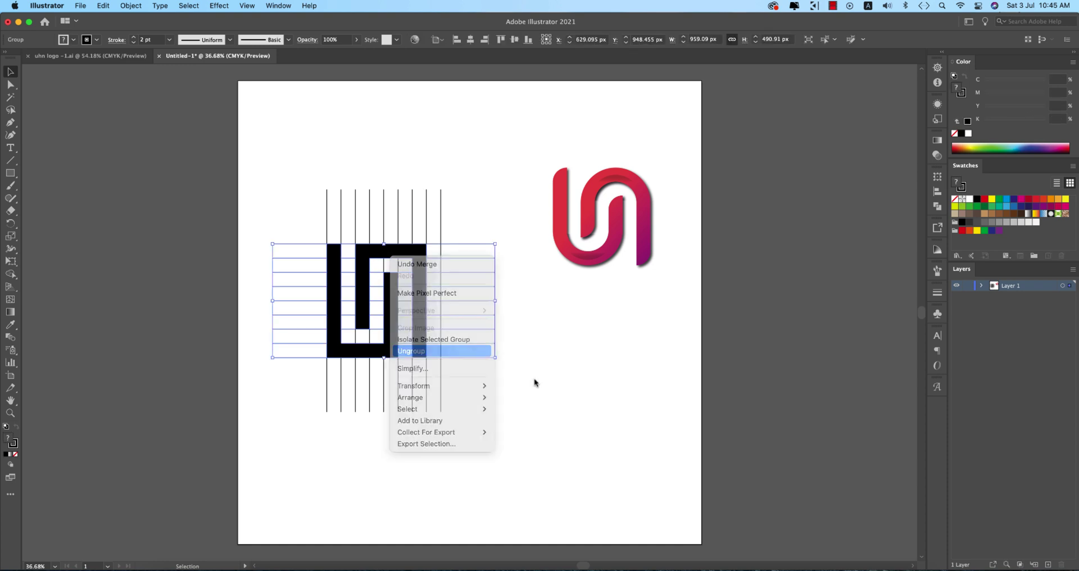
left_click(487, 324)
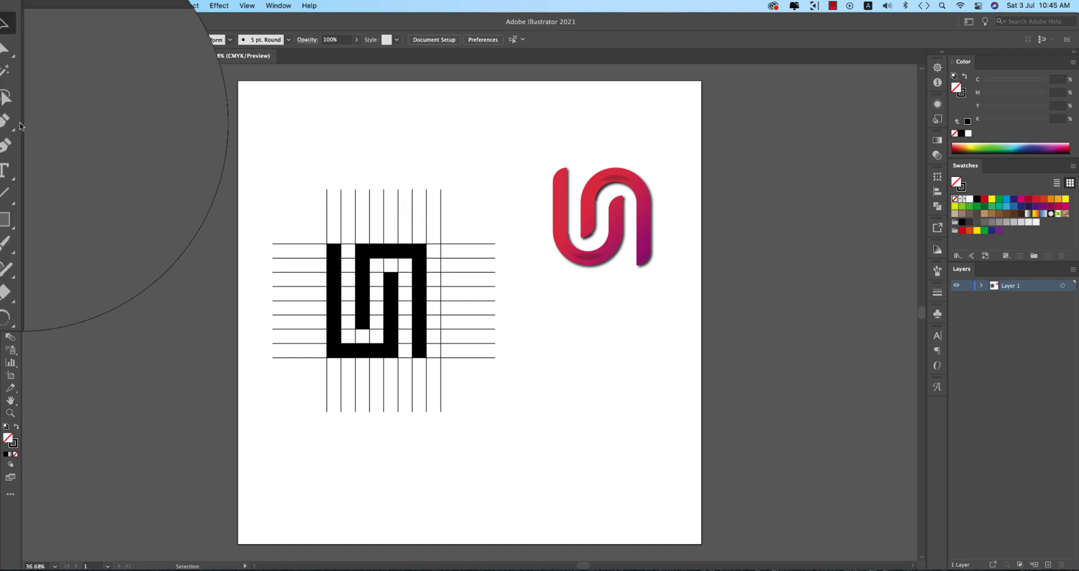
- Magic Wand-select every grid line, delete them, and select the black maze shape
left_click(10, 97)
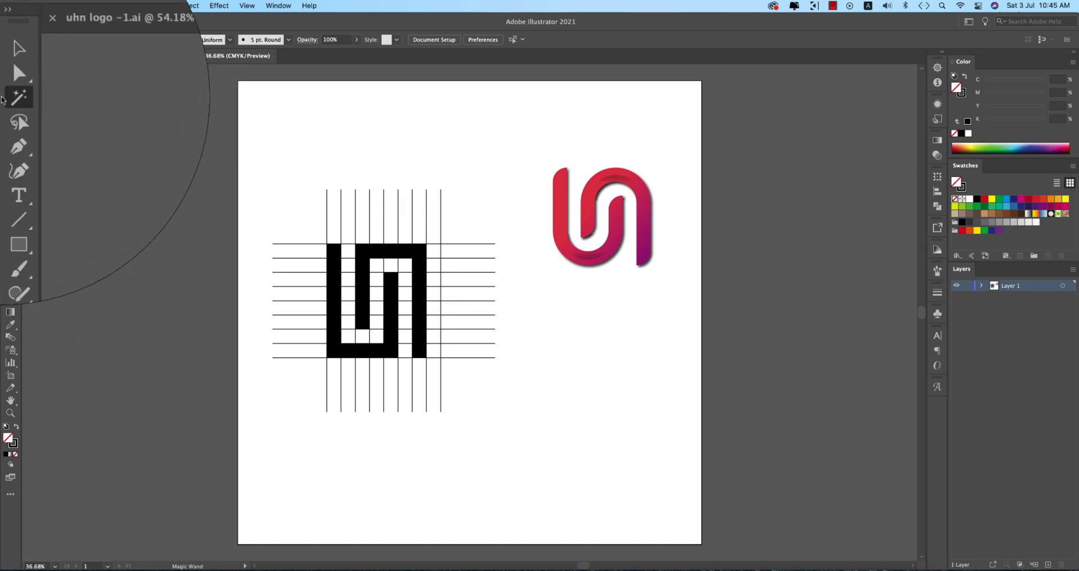
left_click(355, 210)
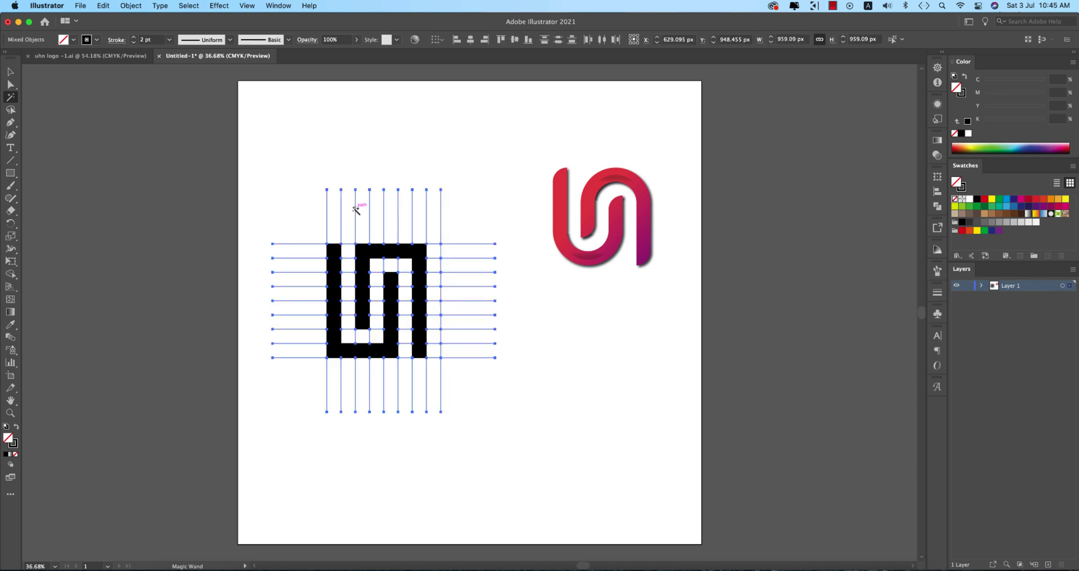
key("Delete")
key("v")
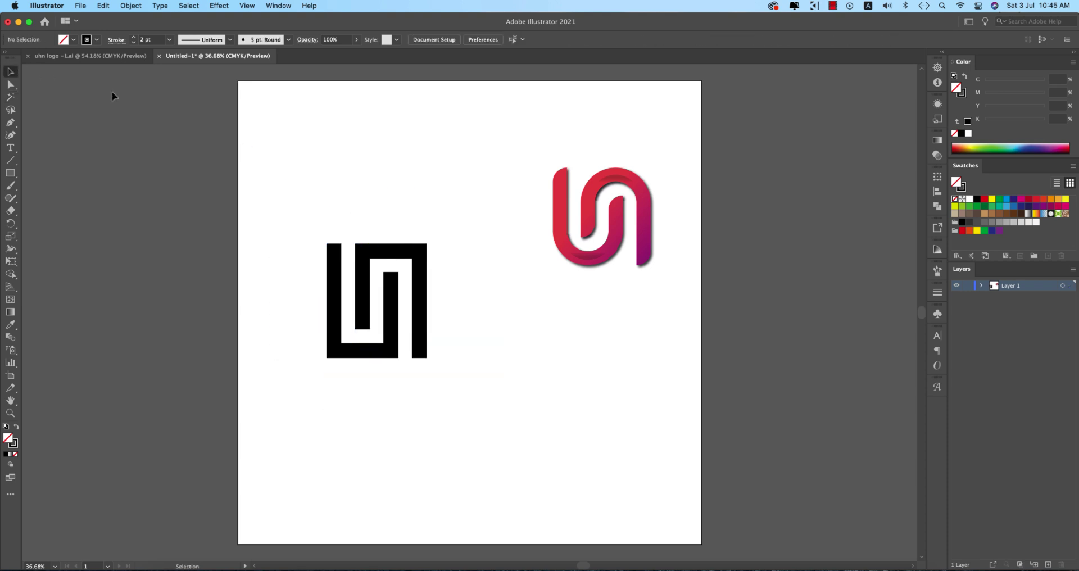
left_click_drag(312, 180, 472, 391)
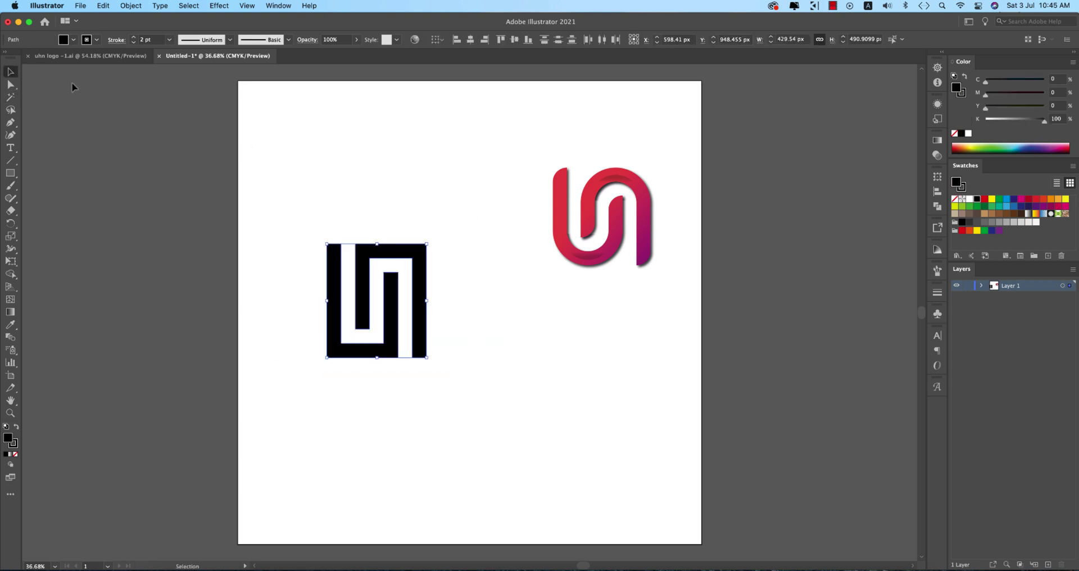
- Set the maze shape's stroke to None and move the red reference logo left off the artboard
left_click(88, 40)
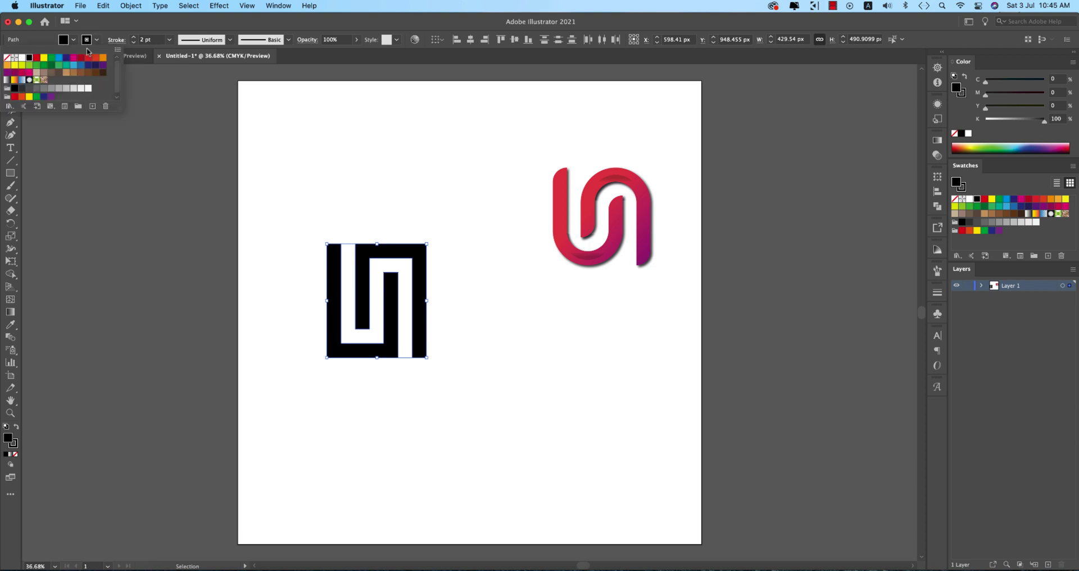
left_click(6, 57)
left_click(482, 181)
left_click_drag(482, 164, 665, 294)
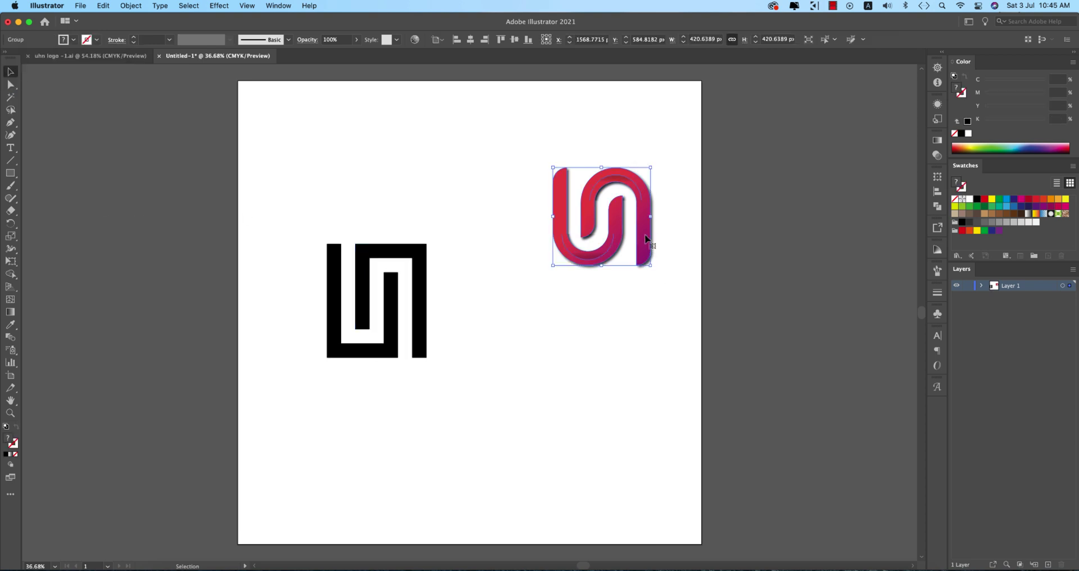
left_click_drag(646, 238, 136, 271)
left_click(239, 270)
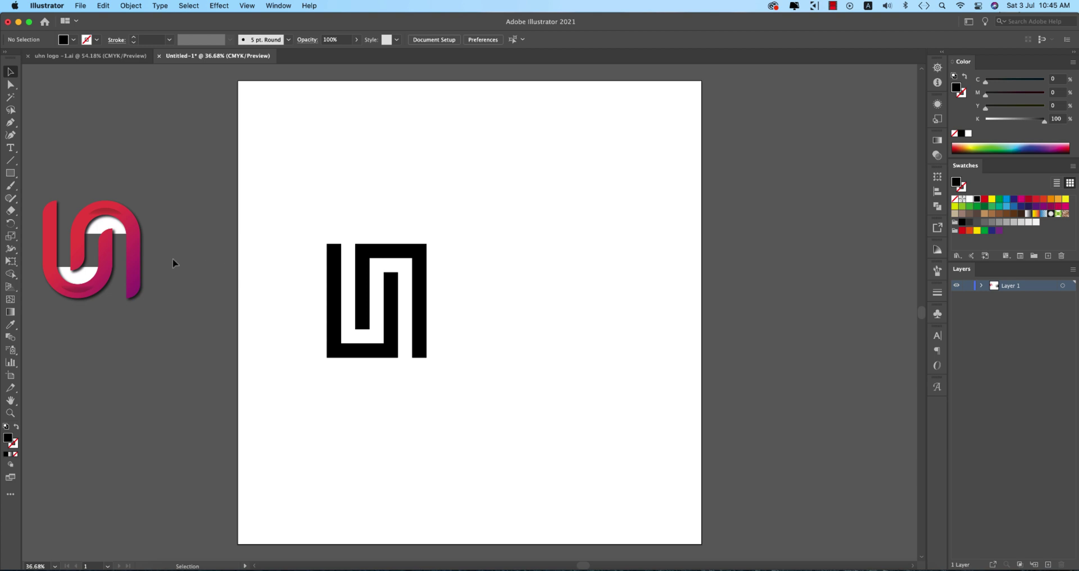
- Enlarge the maze shape to about 539 × 616 px and centre it in view
scroll(309, 356, "left", 2)
left_click_drag(362, 206, 536, 436)
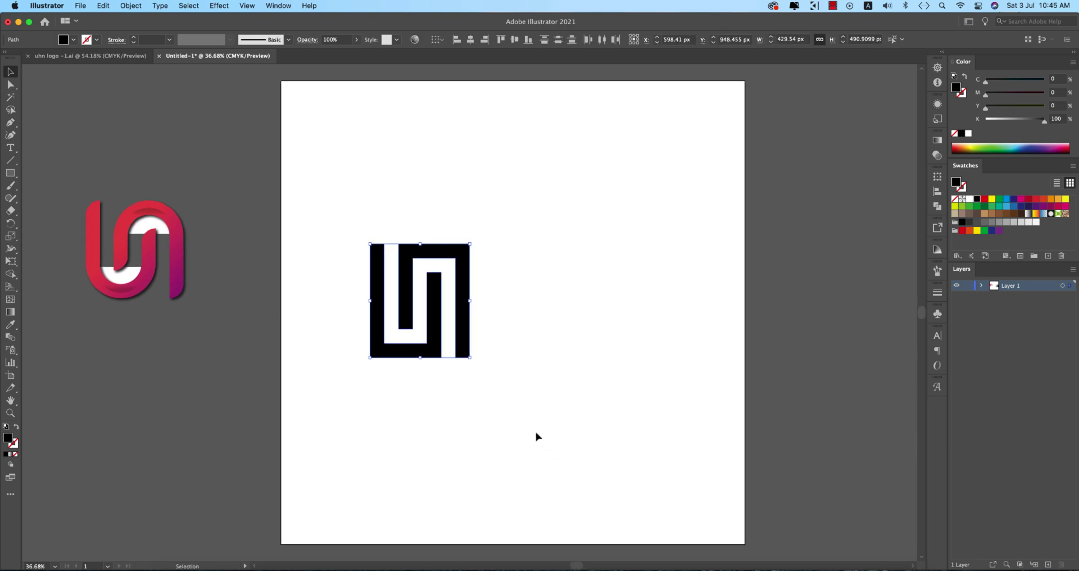
left_click_drag(421, 358, 425, 389)
left_click_drag(424, 436, 505, 441)
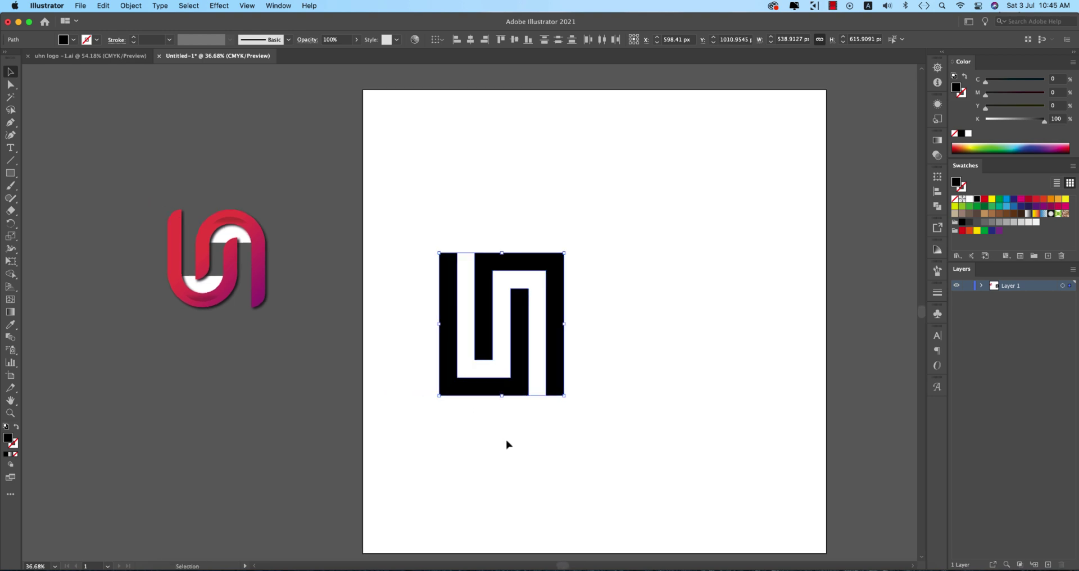
scroll(499, 422, "up", 2)
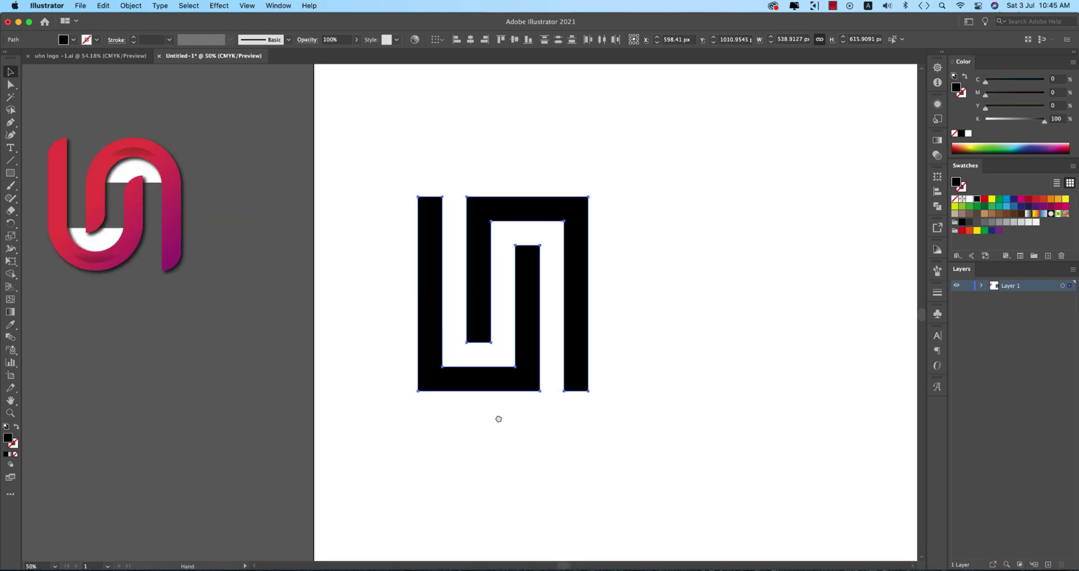
left_click_drag(499, 417, 626, 438)
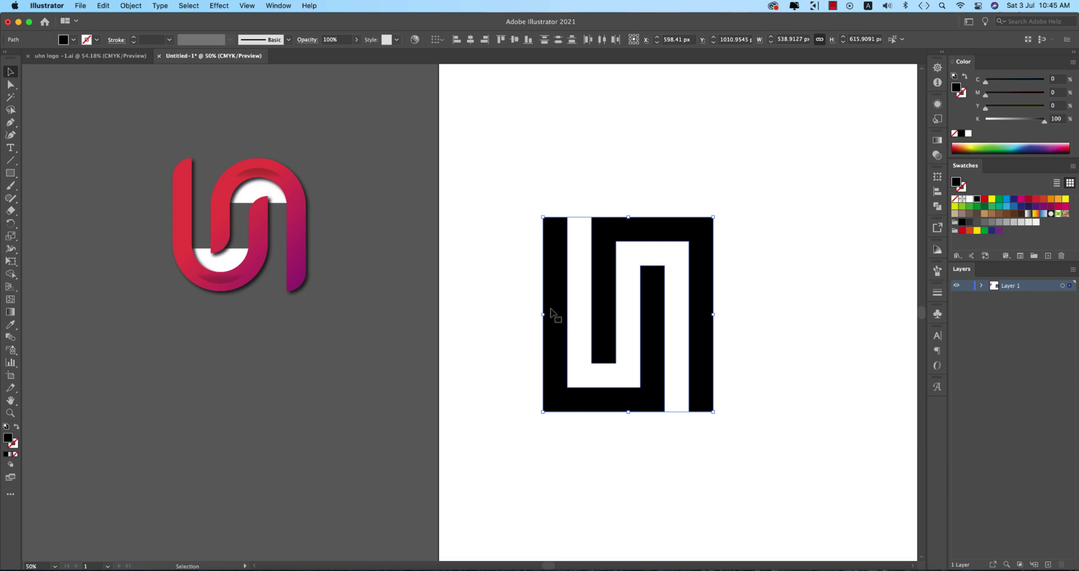
- Round the right hooked path's inner and outer top corners into arches
left_click(787, 313)
left_click(692, 242)
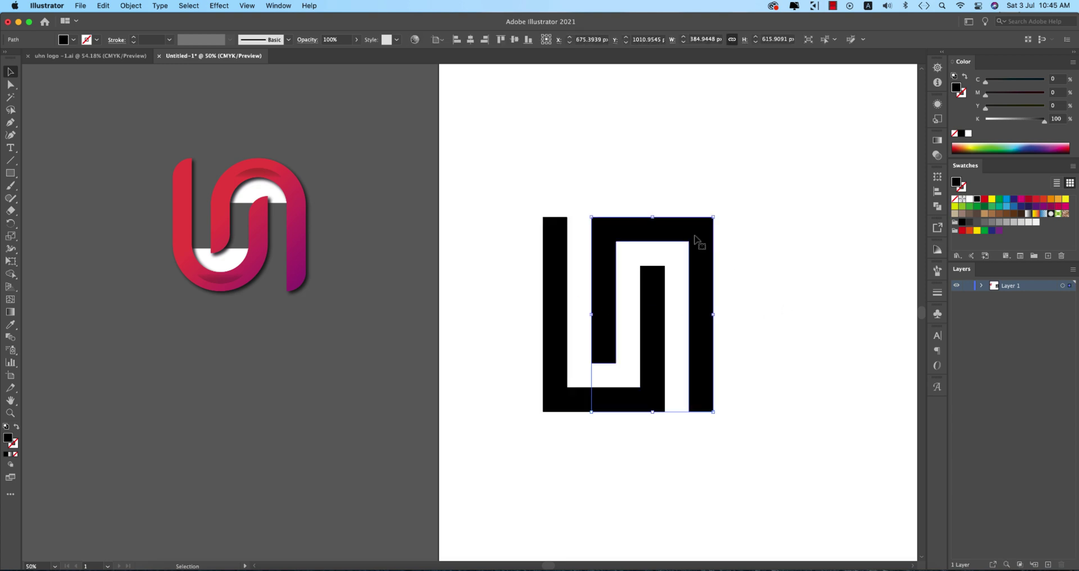
key("a")
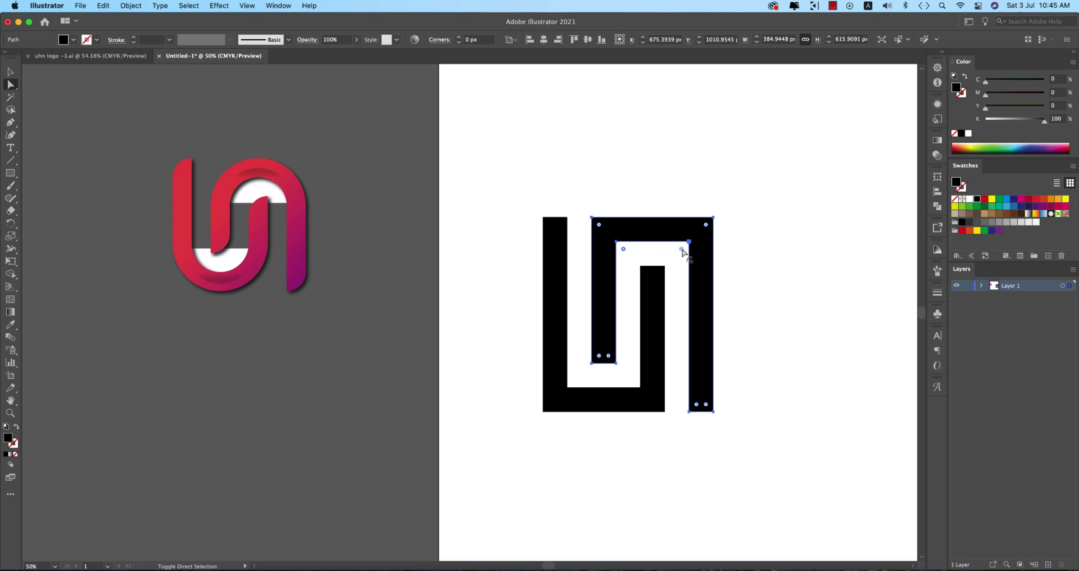
left_click_drag(682, 251, 696, 379)
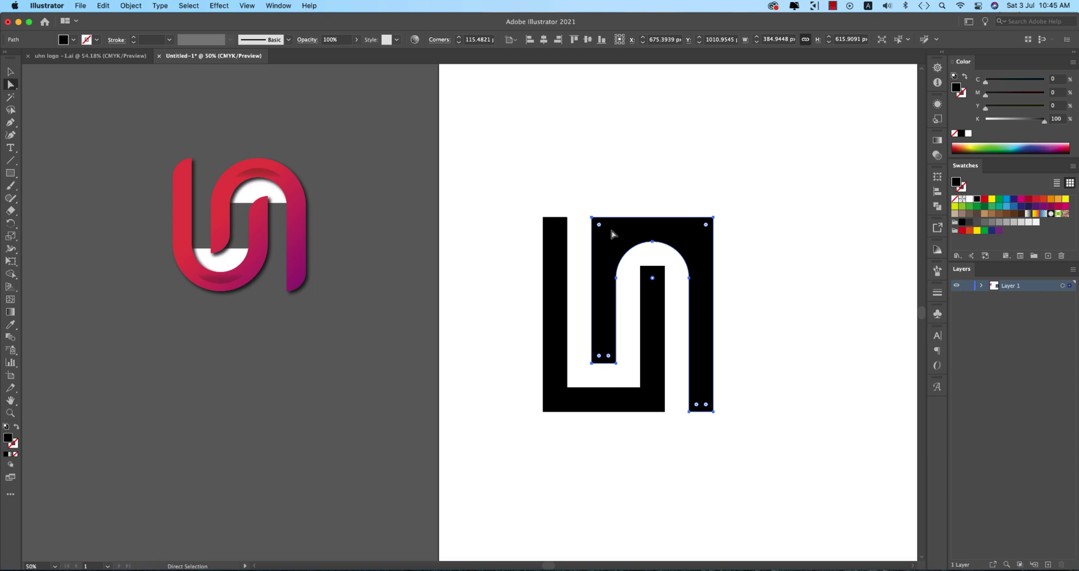
left_click(713, 217)
left_click_drag(707, 226, 701, 336)
key("super+z")
left_click(631, 241)
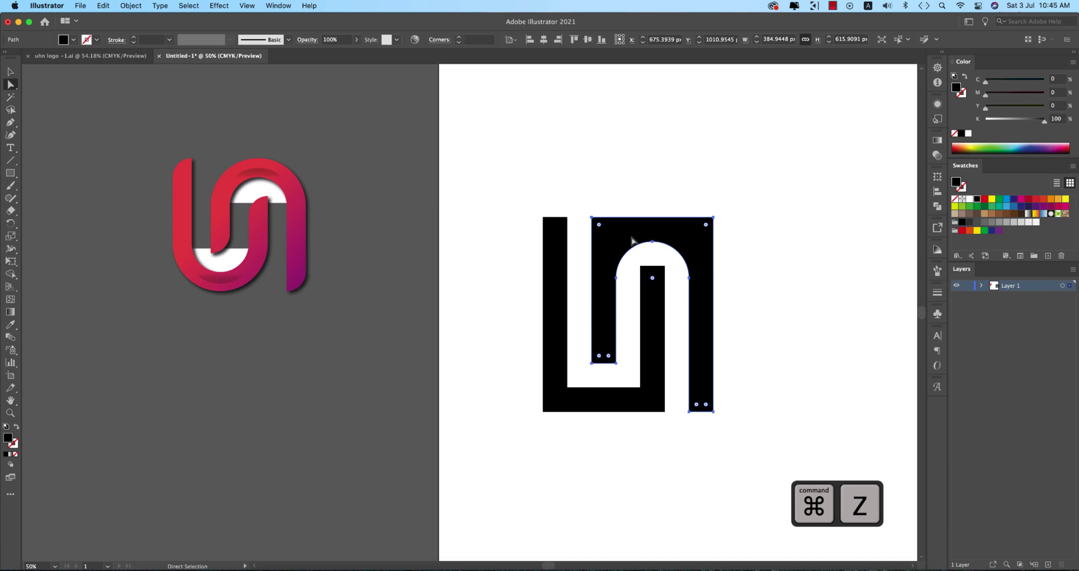
left_click(709, 224)
left_click_drag(706, 226, 698, 372)
- Round the L-shaped path's inner and outer corners plus the remaining bar corners
left_click(568, 388)
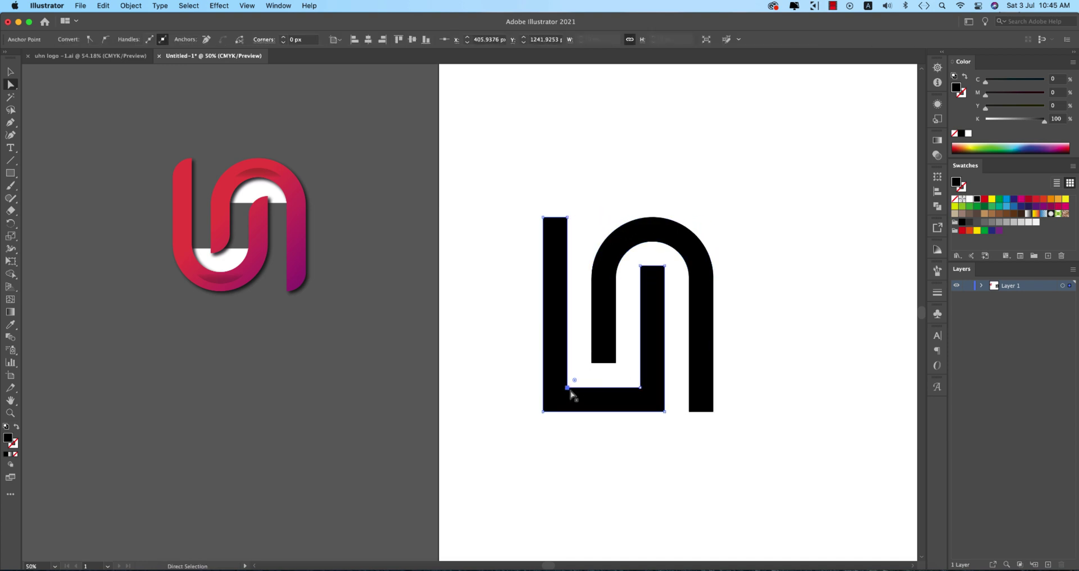
left_click(621, 401)
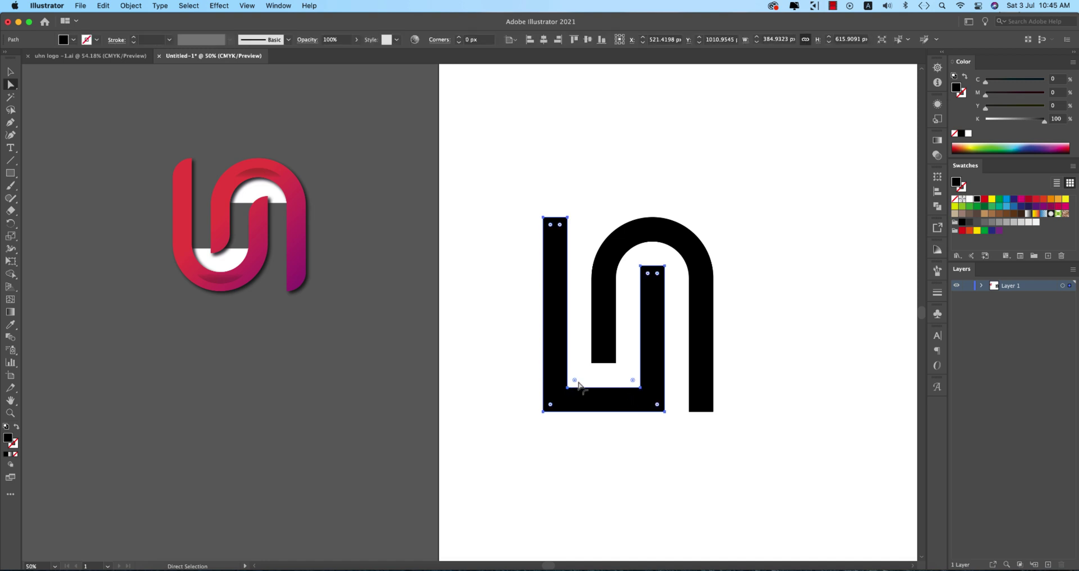
left_click_drag(633, 382, 622, 256)
left_click(549, 406)
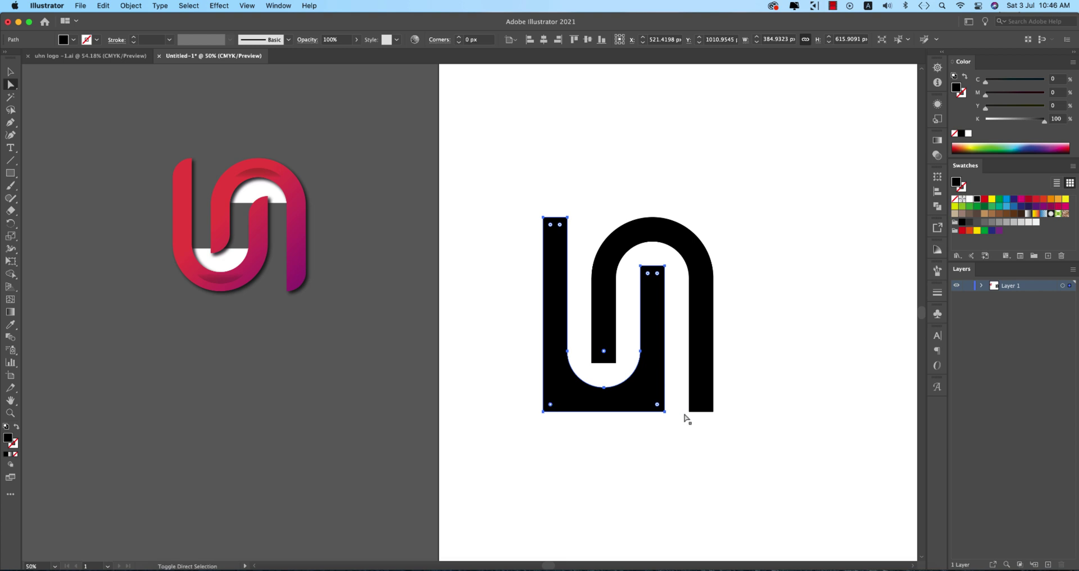
left_click_drag(658, 406, 635, 236)
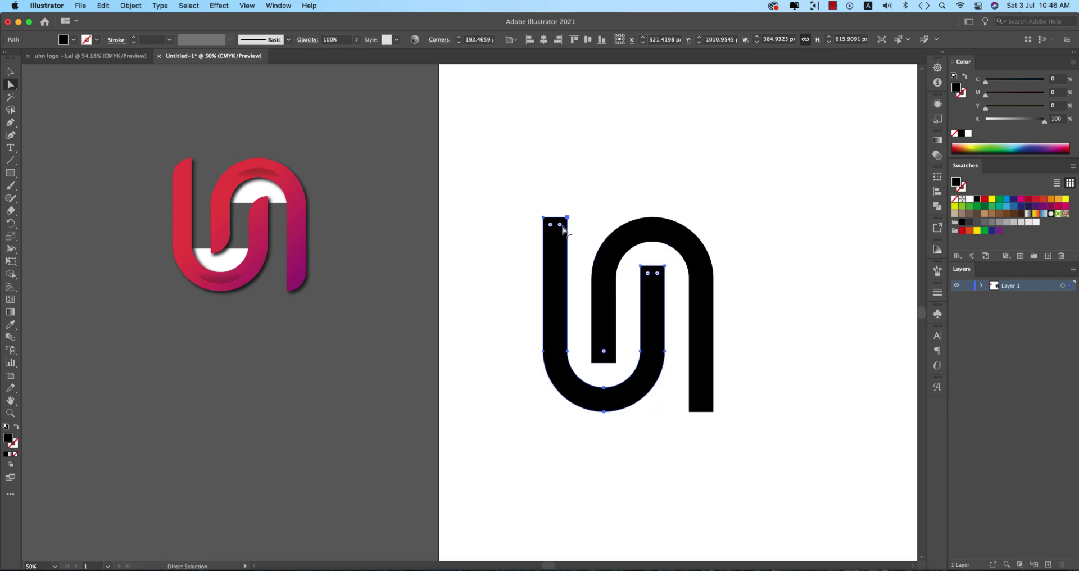
left_click_drag(551, 226, 584, 278)
left_click_drag(649, 276, 701, 389)
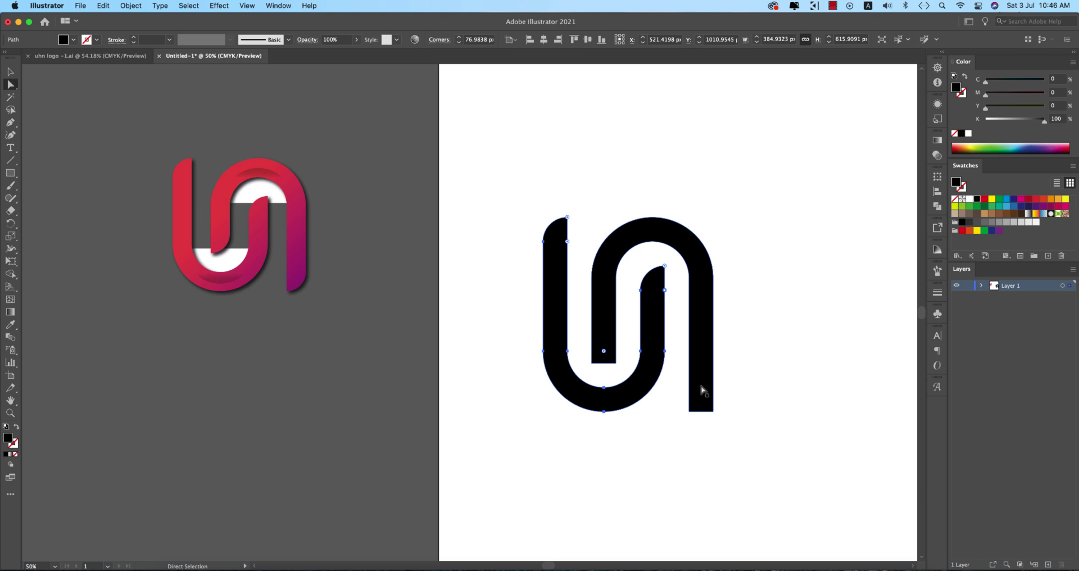
left_click(608, 359)
left_click_drag(608, 358, 598, 340)
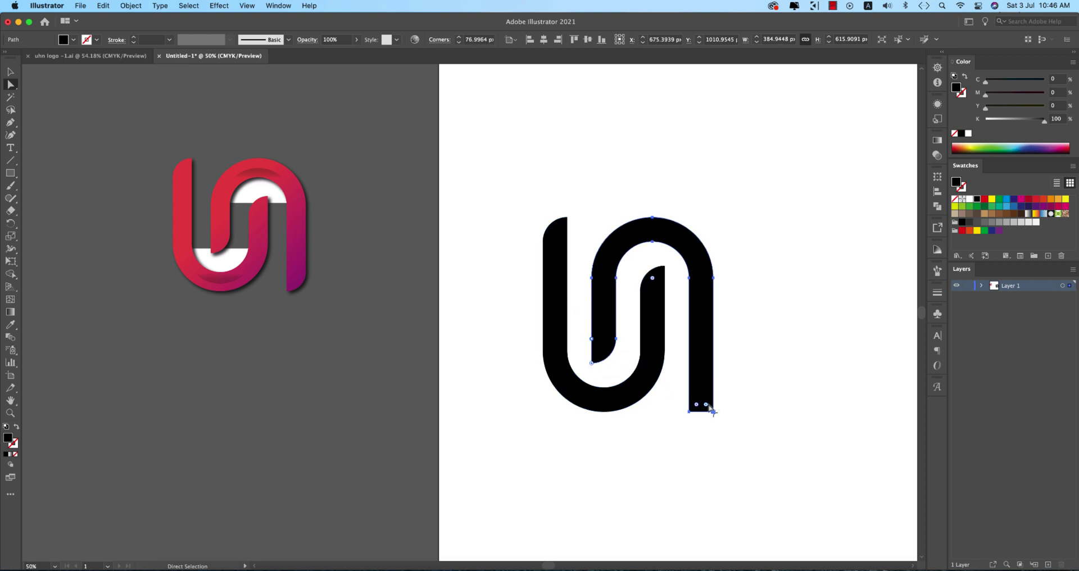
left_click_drag(706, 405, 622, 312)
left_click(10, 72)
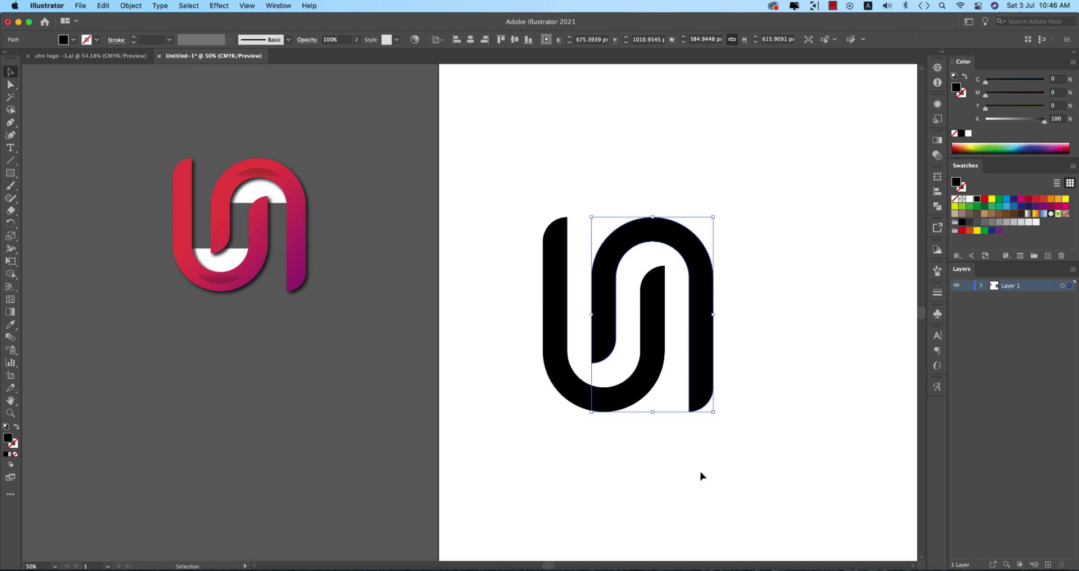
- Group the two monogram paths and park the group right of the artboard
left_click_drag(500, 165, 765, 471)
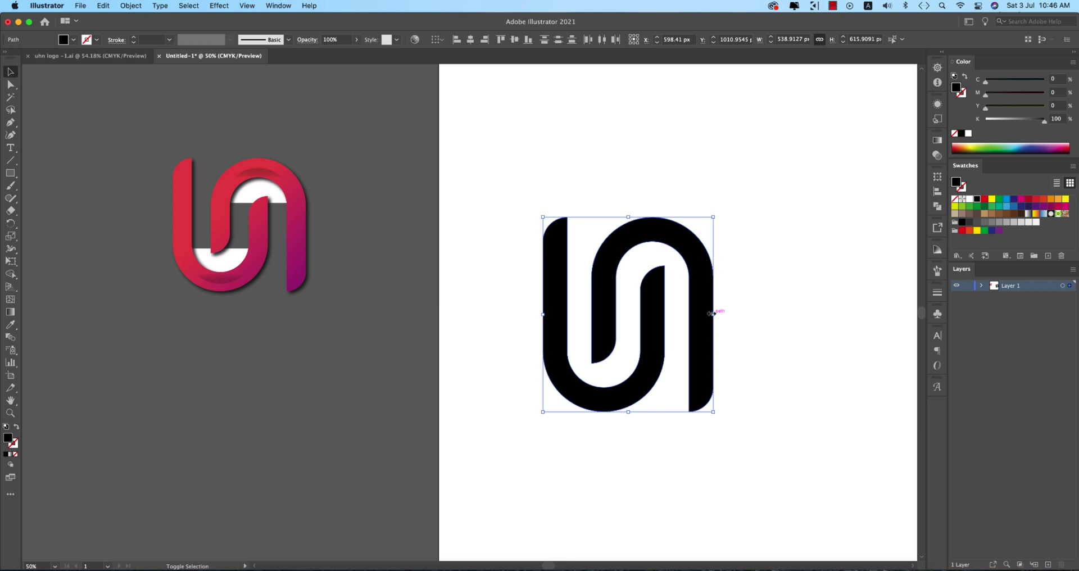
left_click_drag(711, 313, 656, 251)
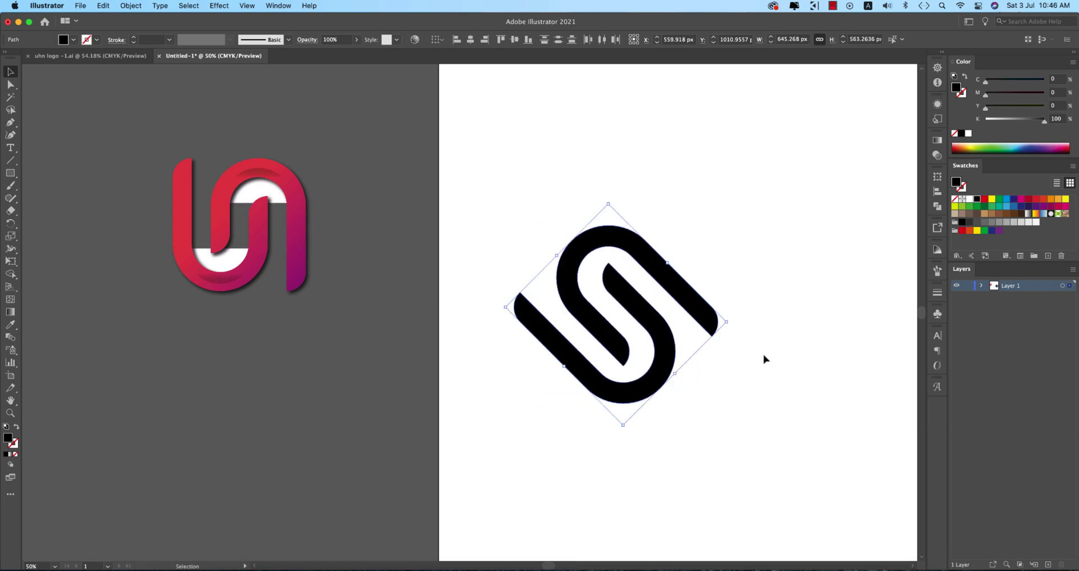
key("super+z")
key("super+z")
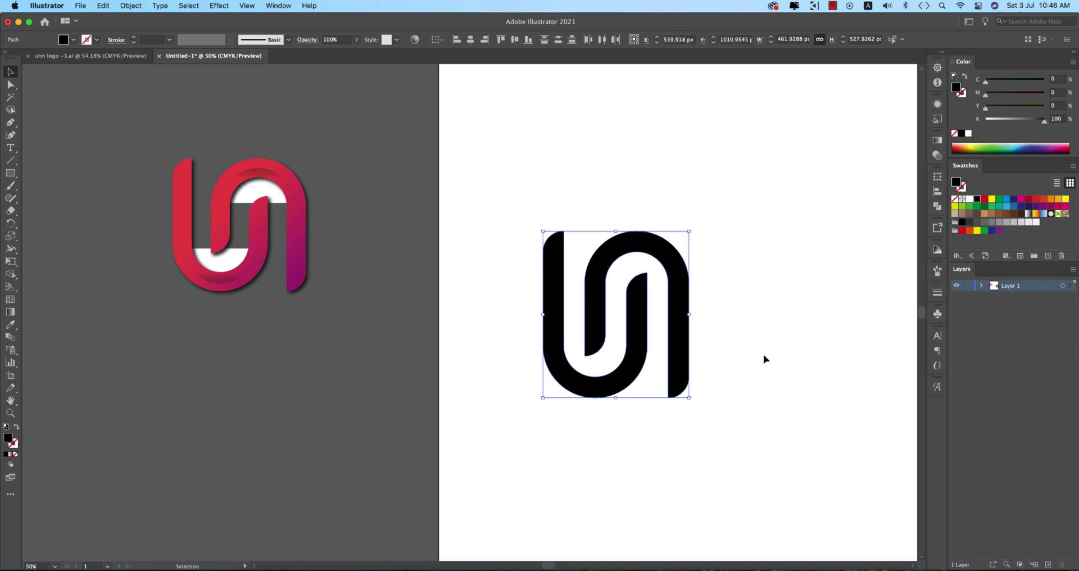
left_click_drag(764, 354, 583, 352)
scroll(583, 353, "down", 2)
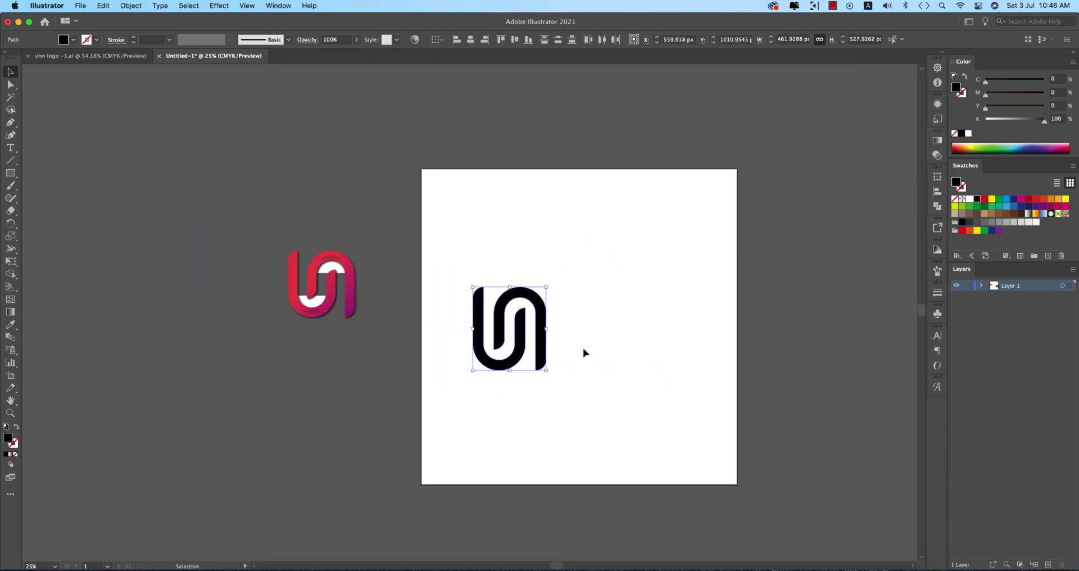
key("super+g")
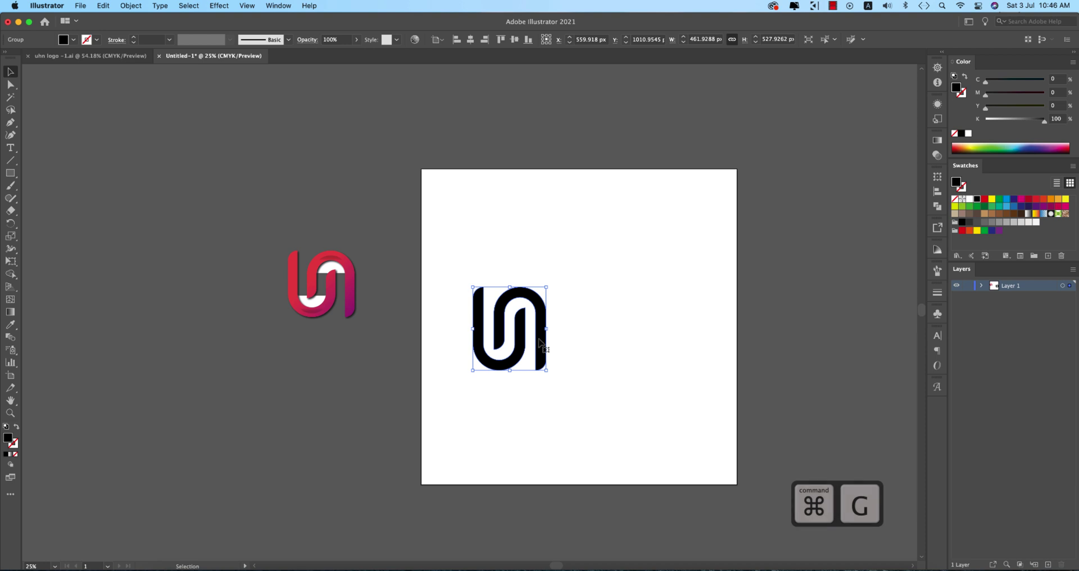
left_click_drag(539, 342, 854, 278)
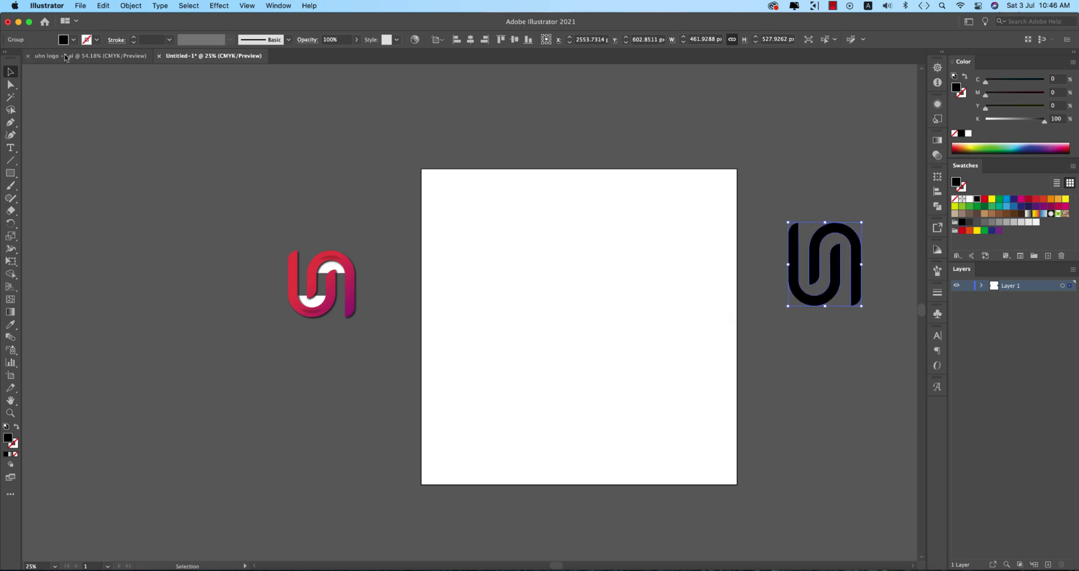
- Bring the three colour swatch squares over from the uhn logo file and recentre the monogram on the artboard
key("super+grave")
left_click(195, 505)
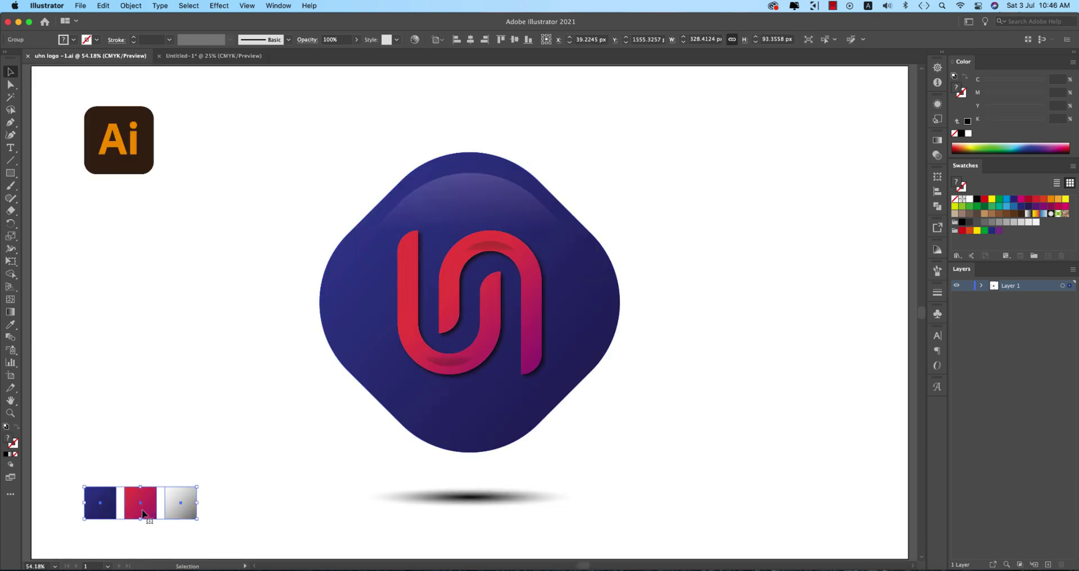
left_click_drag(136, 503, 600, 464)
left_click(801, 296)
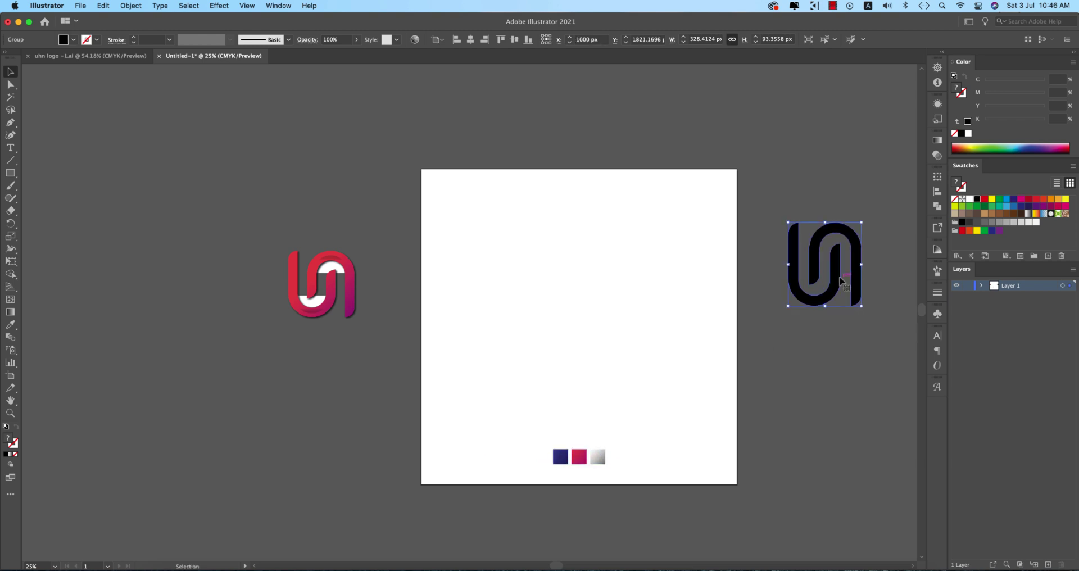
left_click_drag(810, 292, 586, 351)
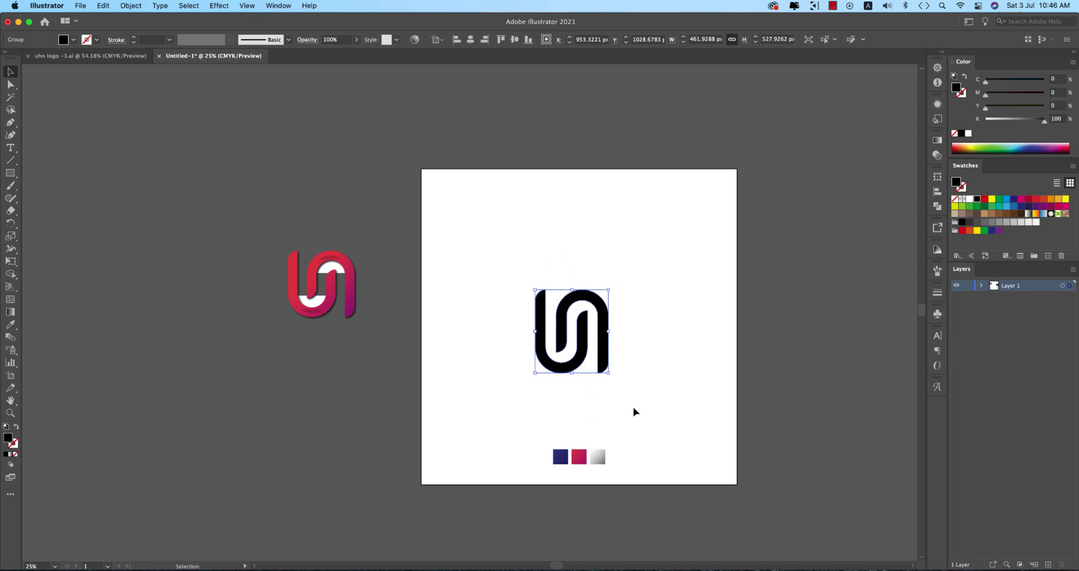
- Eyedropper the pink gradient onto the logo and run it vertically, red on top, purple at bottom
key("i")
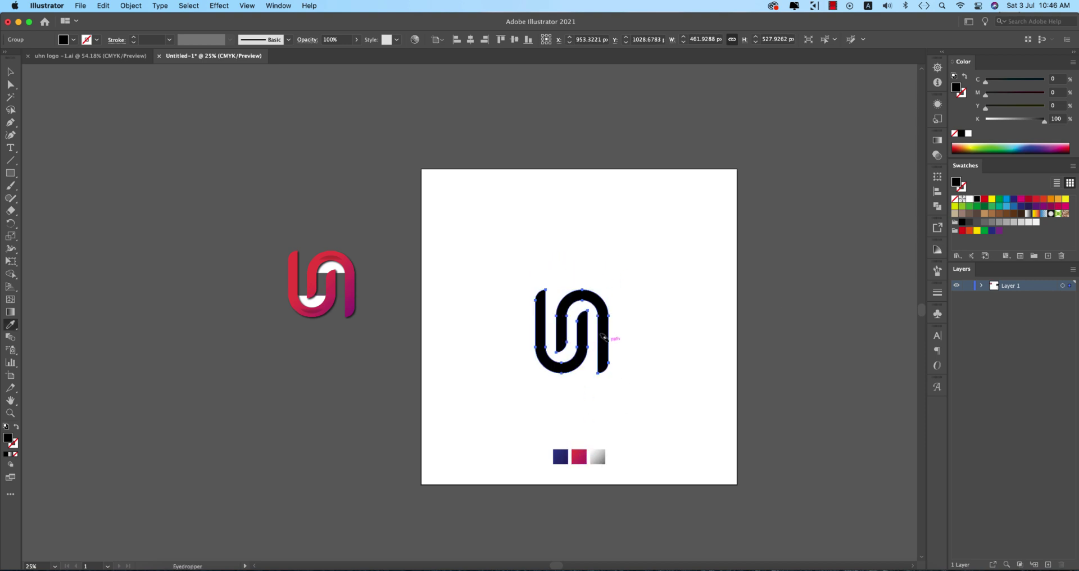
scroll(603, 336, "up", 2)
scroll(607, 317, "down", 2)
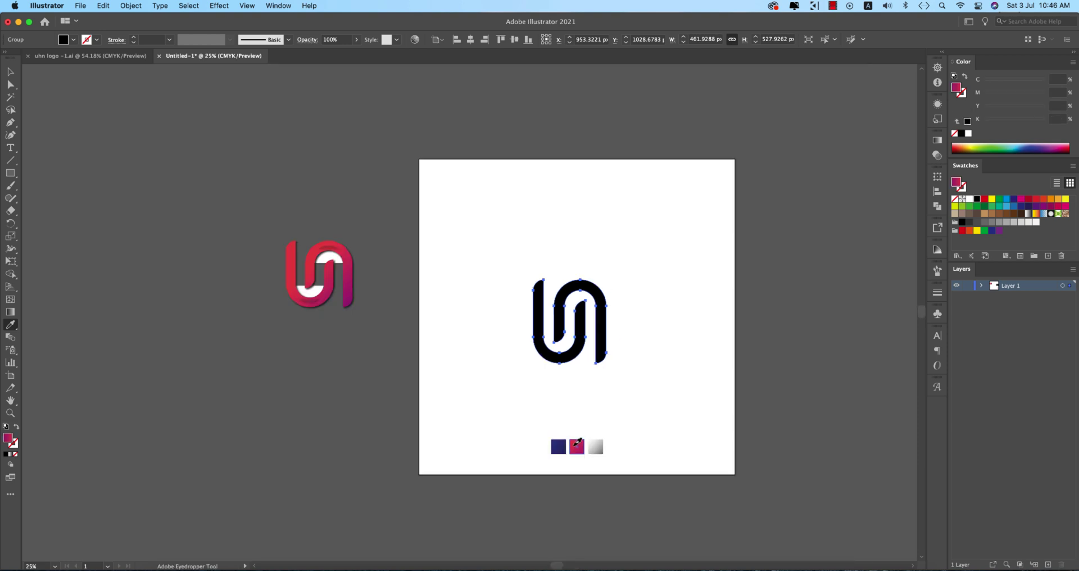
left_click(577, 445)
scroll(610, 375, "up", 2)
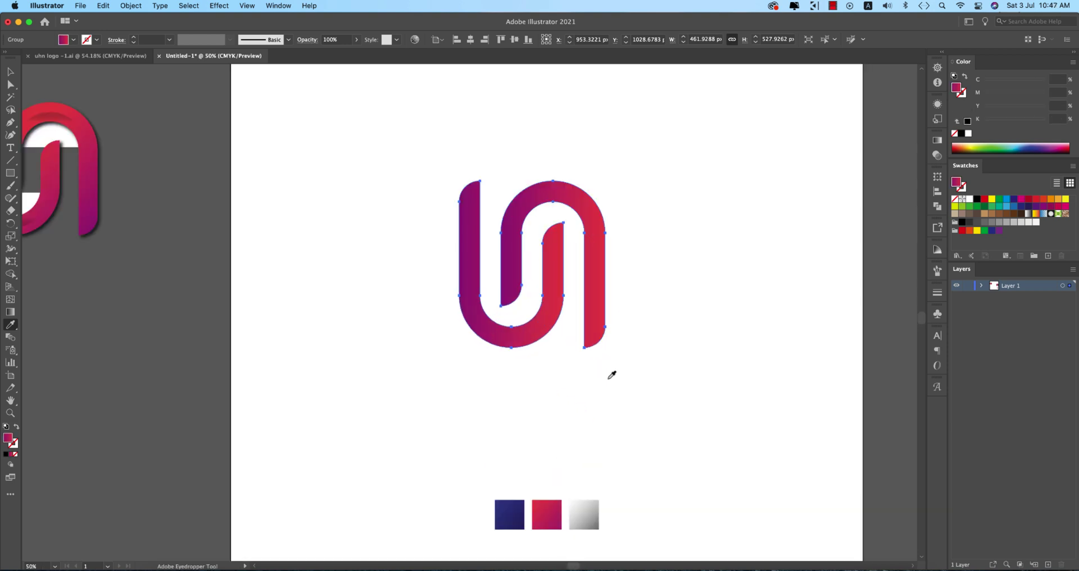
key("g")
left_click_drag(571, 169, 586, 343)
left_click_drag(585, 382, 535, 195)
- Scale the logo group down proportionally to about 360 × 412 px
key("v")
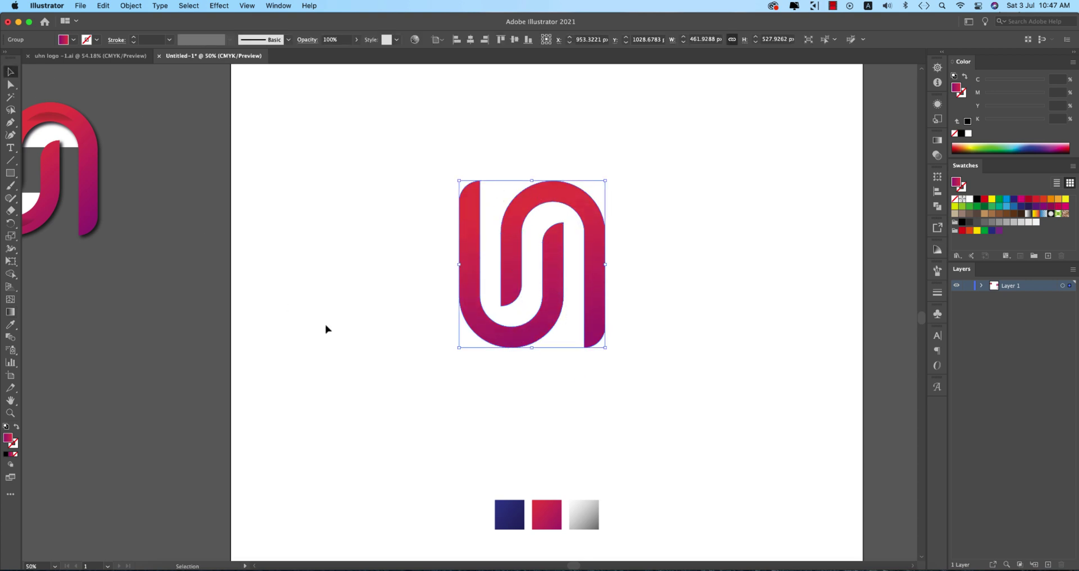
left_click(325, 328)
left_click(530, 365, "alt+super")
left_click(530, 365, "super")
left_click_drag(636, 424, 647, 405)
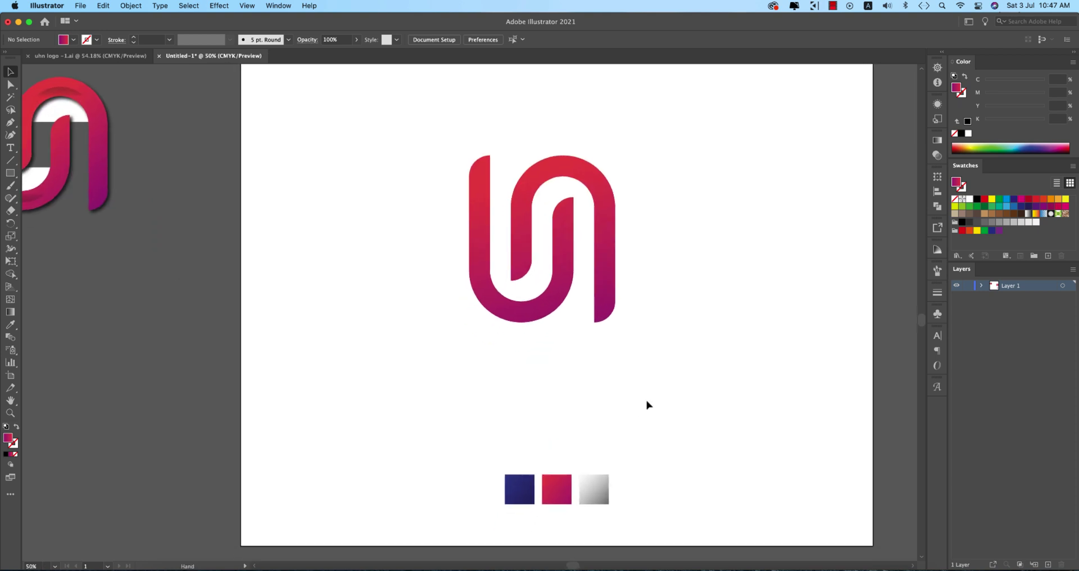
key("super+minus")
left_click(594, 321)
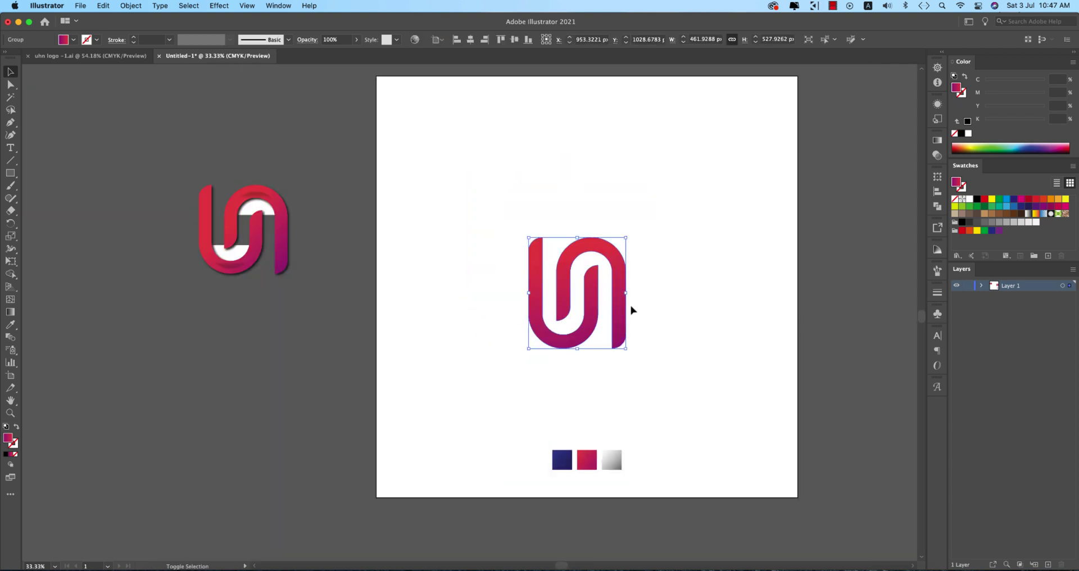
left_click_drag(627, 293, 616, 294)
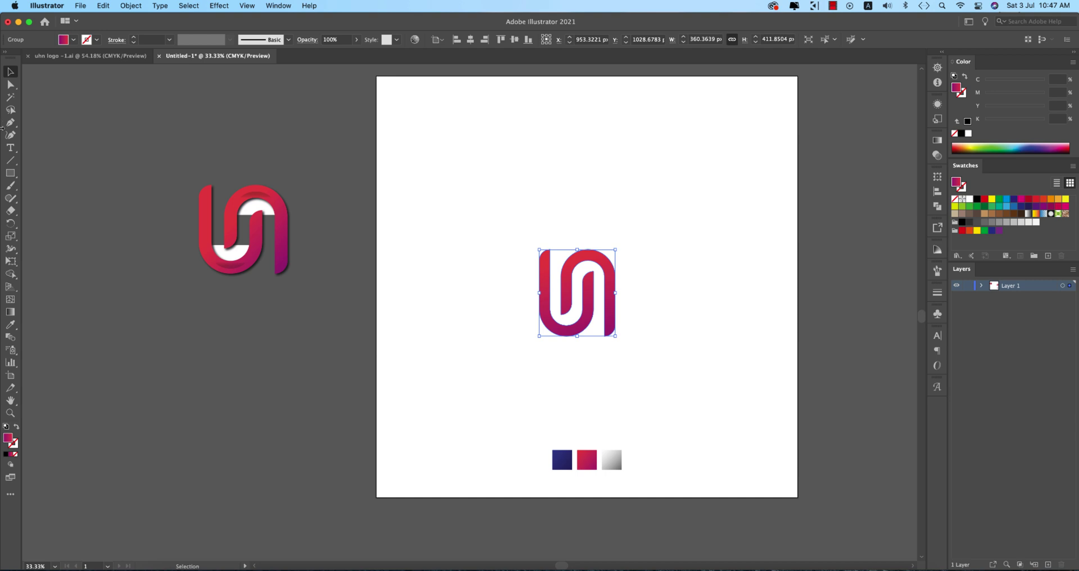
- Draw a navy-filled square behind the logo and centre the two on each other
left_click(11, 175)
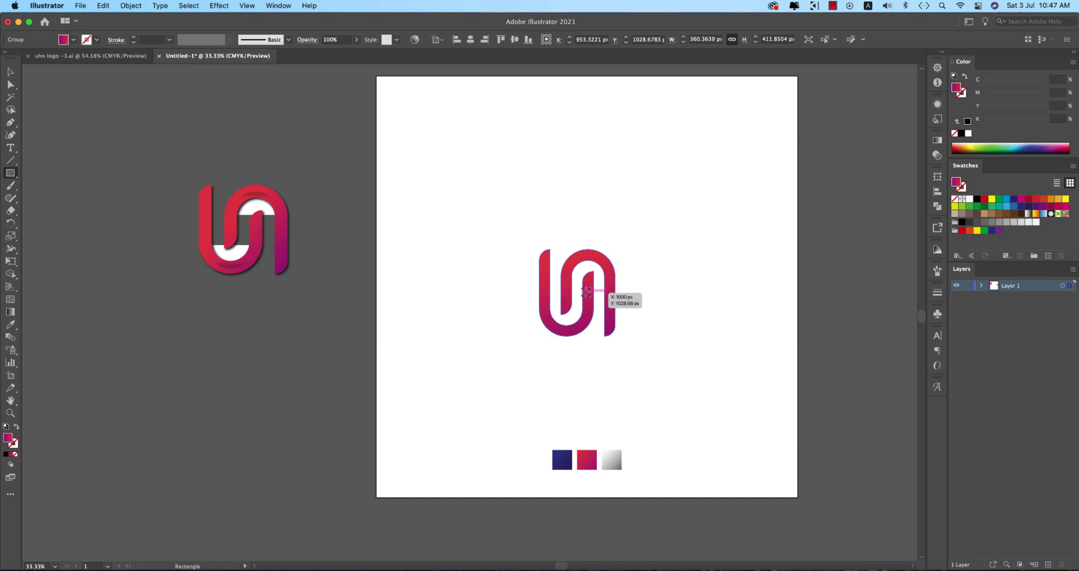
left_click_drag(587, 292, 625, 362)
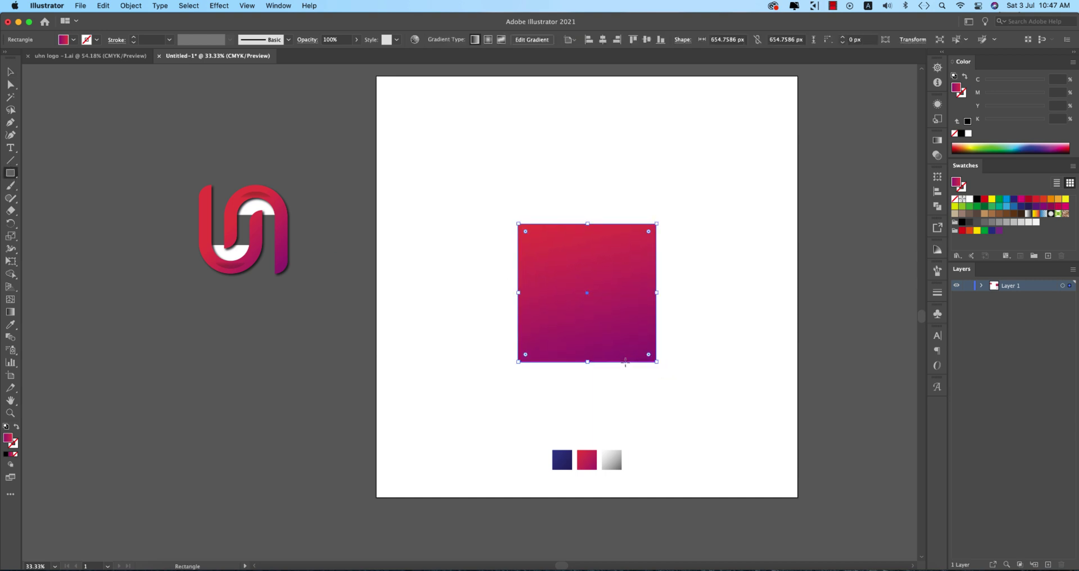
key("i")
left_click(562, 458)
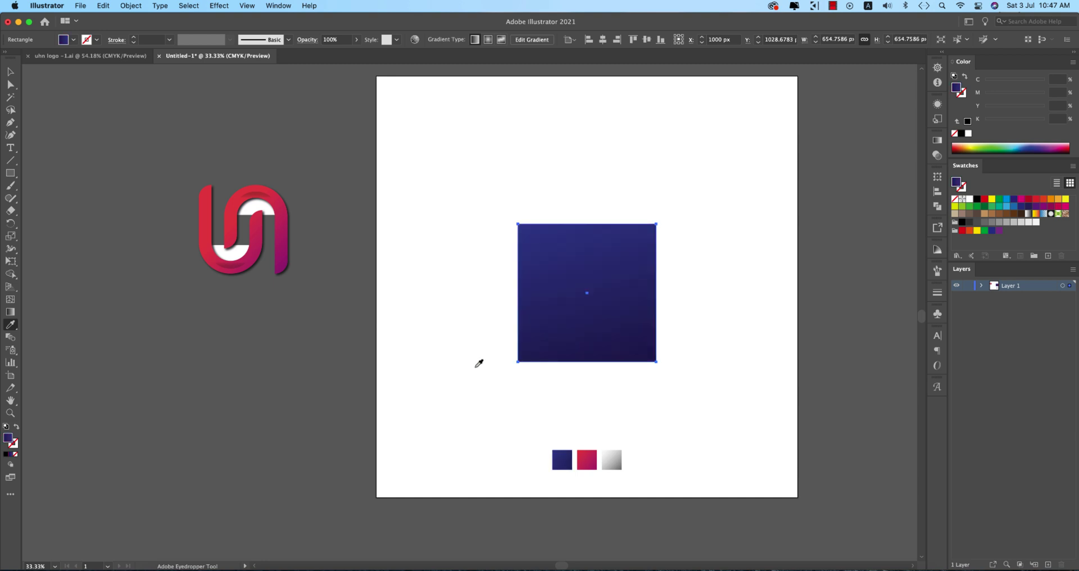
key("alt+bracketleft")
key("super+bracketleft")
key("super+bracketleft")
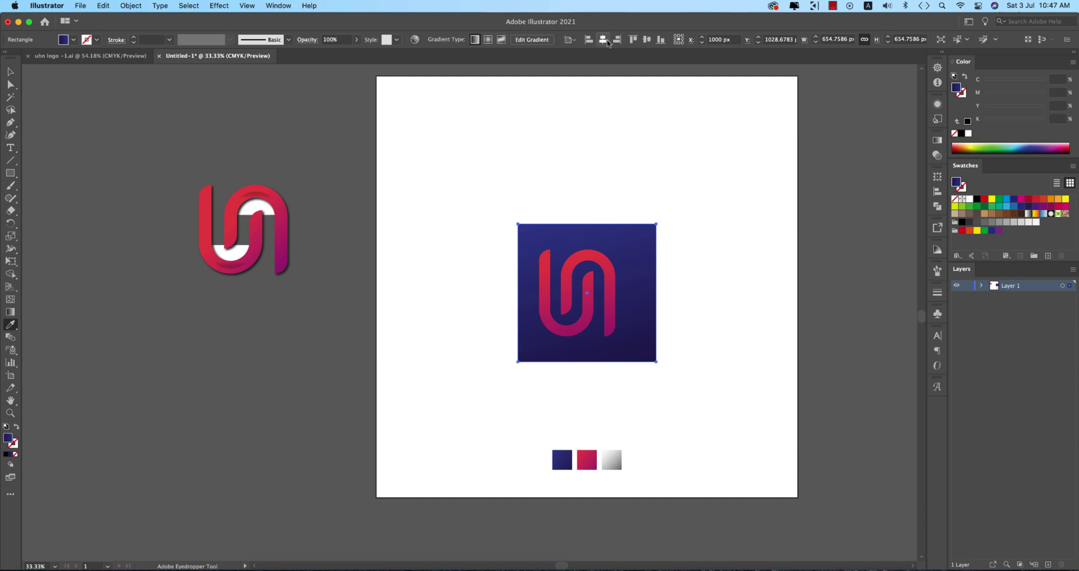
key("super+a")
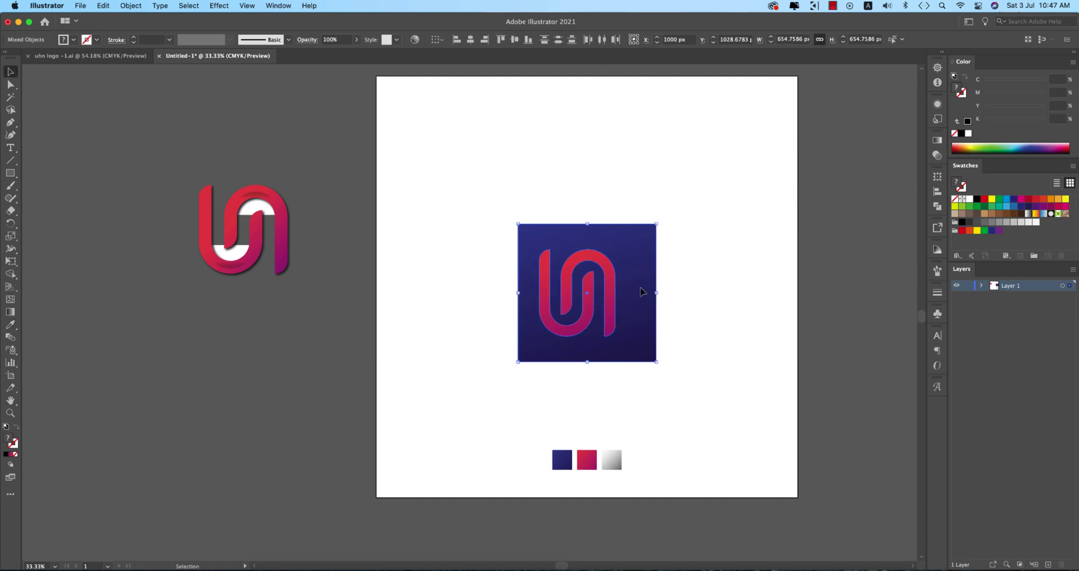
left_click(470, 40)
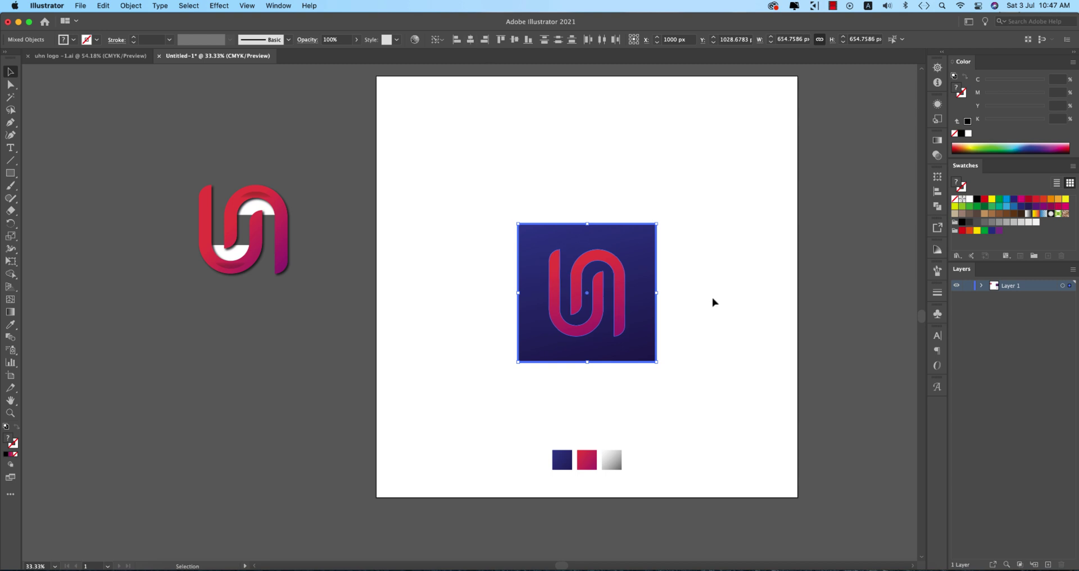
- Round all corners of the square and rotate it 45° into a diamond
left_click(714, 302)
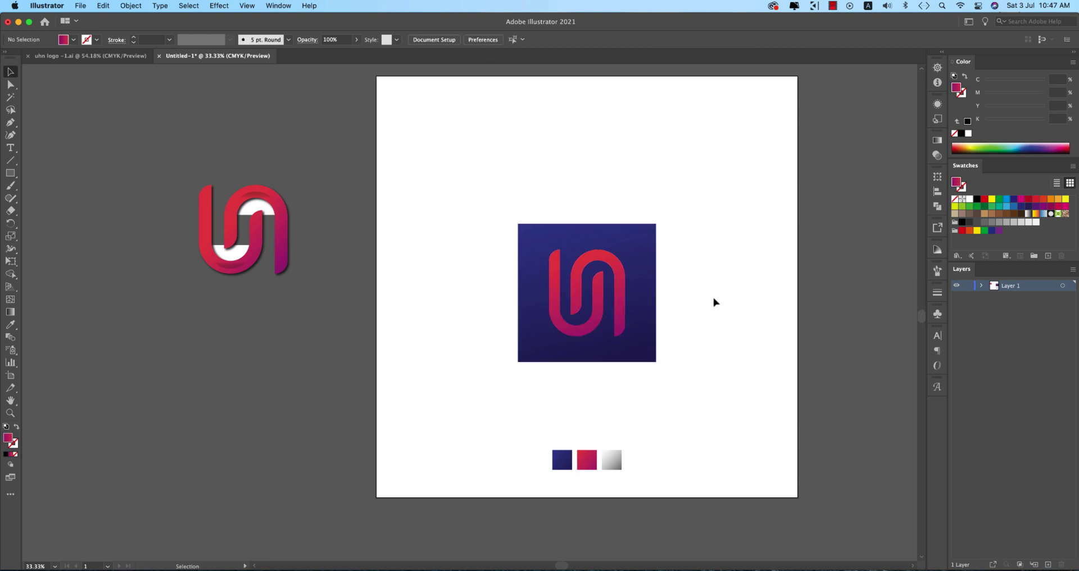
left_click(653, 303)
left_click_drag(647, 236, 618, 188)
left_click(689, 227)
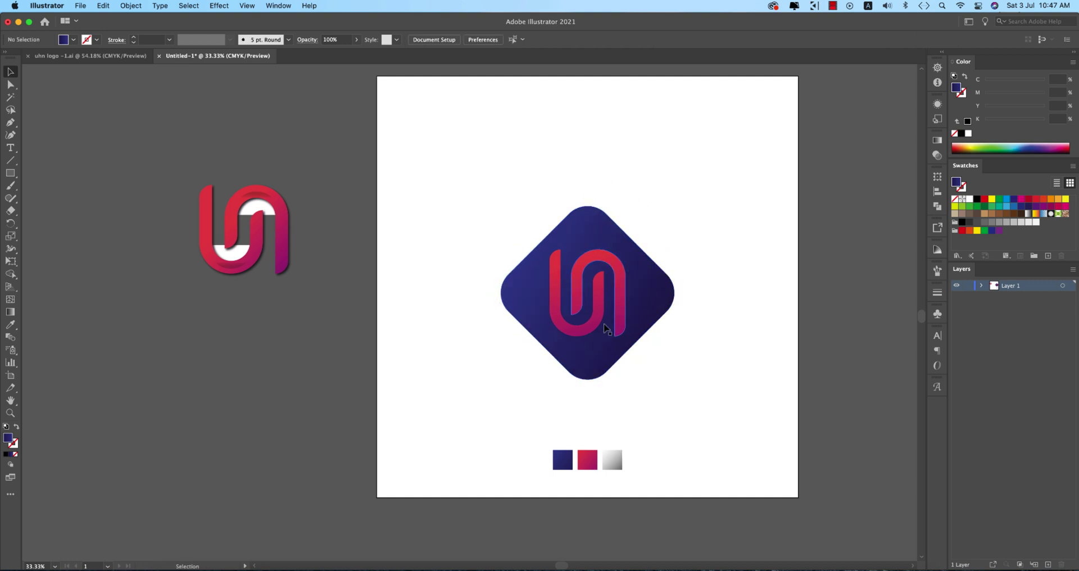
left_click(622, 303)
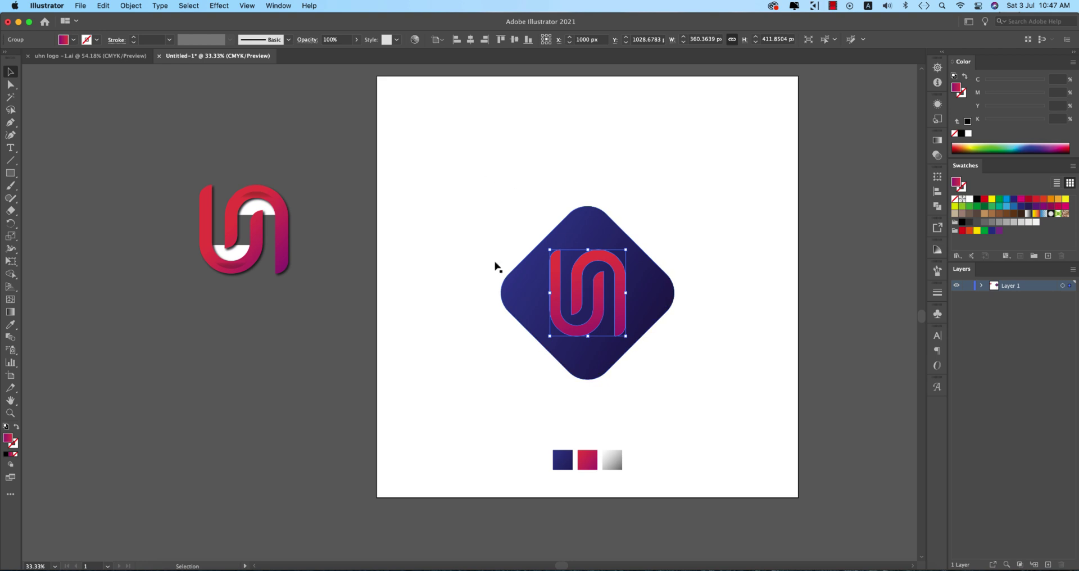
- Apply a Multiply drop shadow to the logo: 75% opacity, 7 px offsets, 5 px blur
left_click(219, 5)
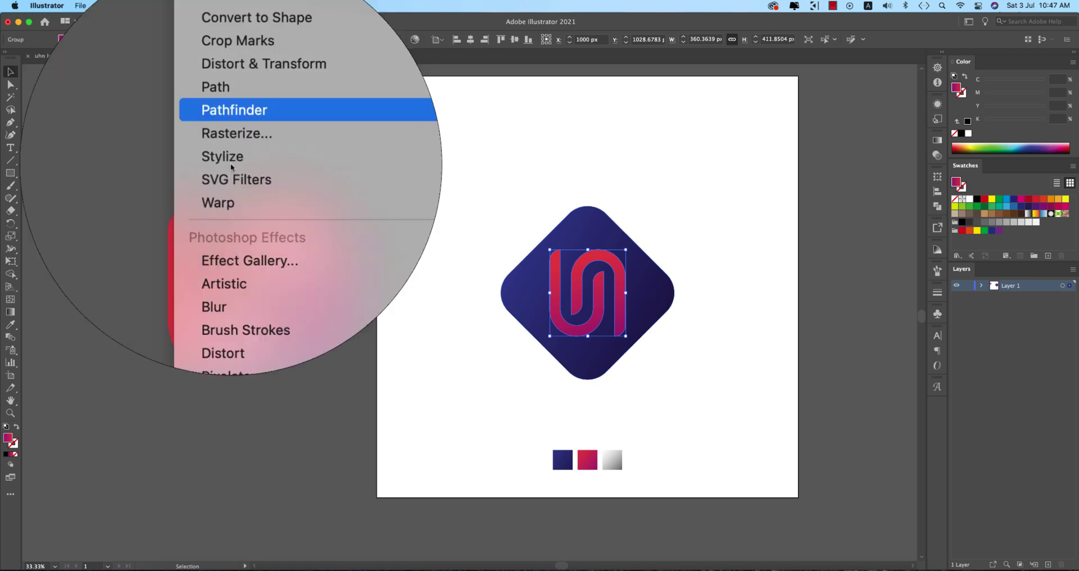
mouse_move(351, 163)
left_click(416, 160)
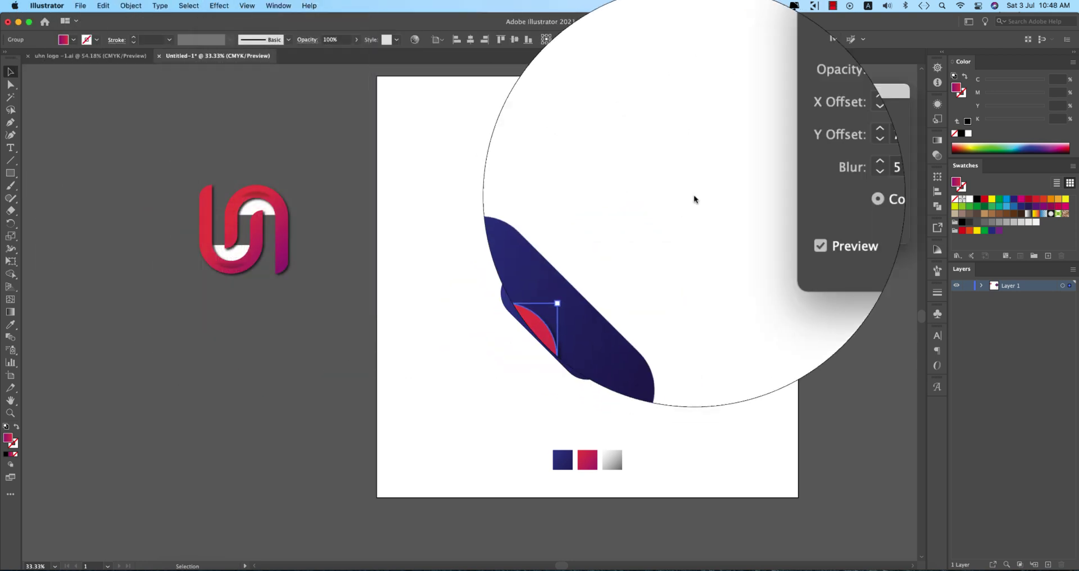
left_click(814, 134)
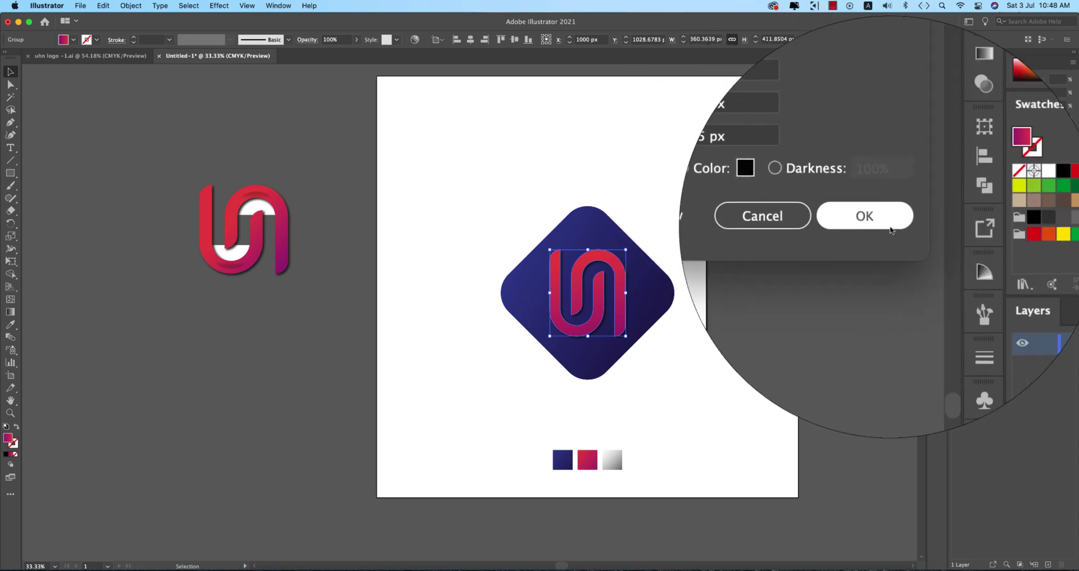
left_click(877, 222)
left_click(741, 320)
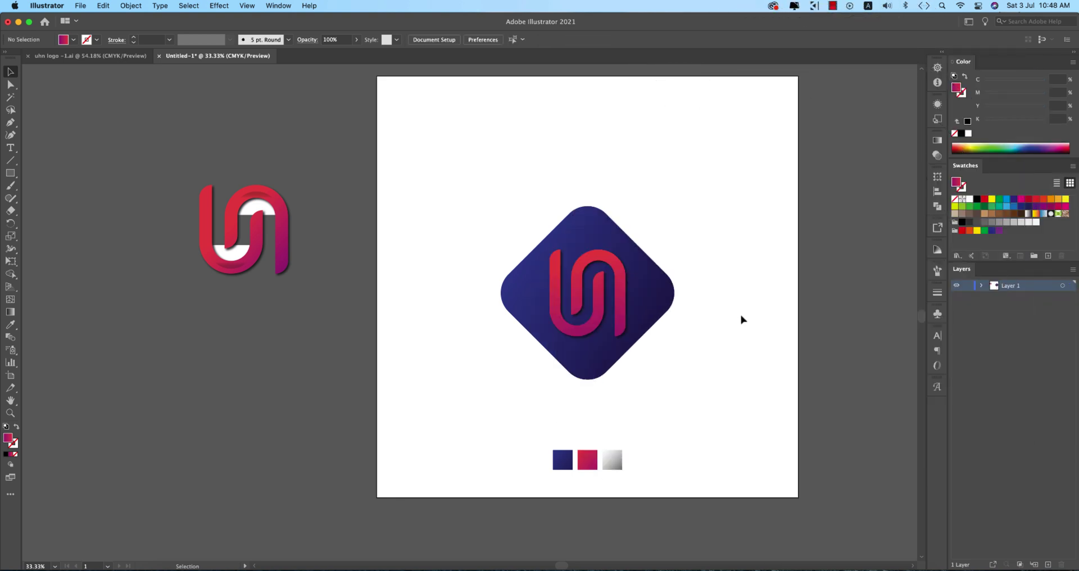
- Angle the navy diamond's gradient toward its top corner
left_click(639, 294)
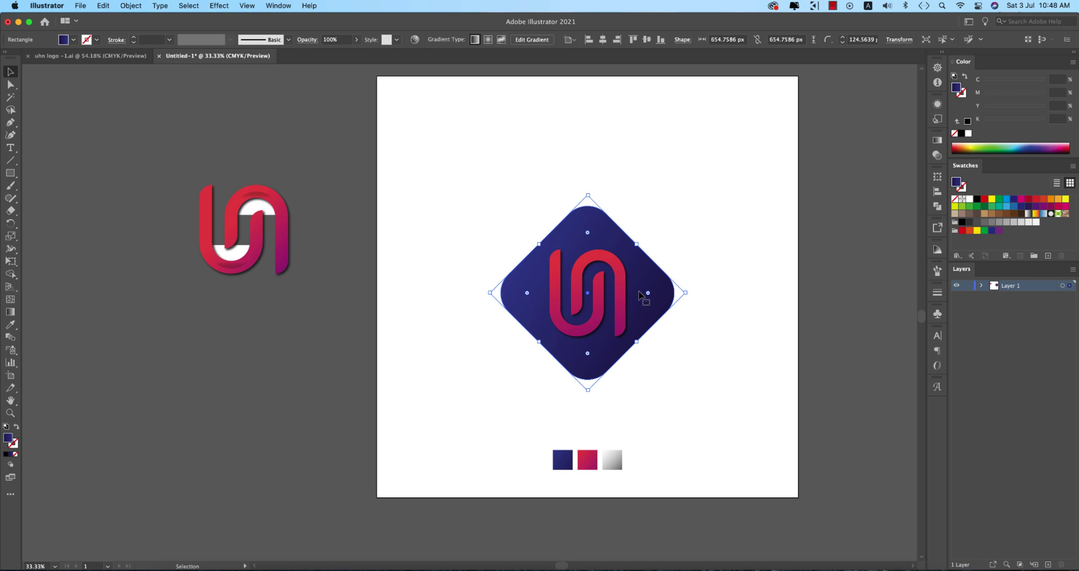
key("g")
left_click_drag(627, 360, 578, 215)
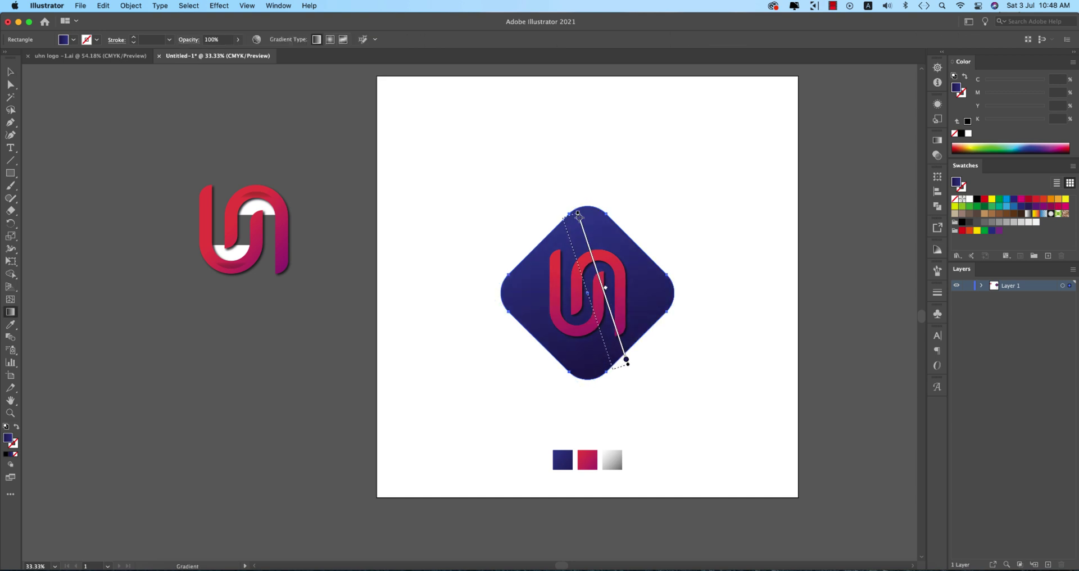
key("v")
left_click(685, 338)
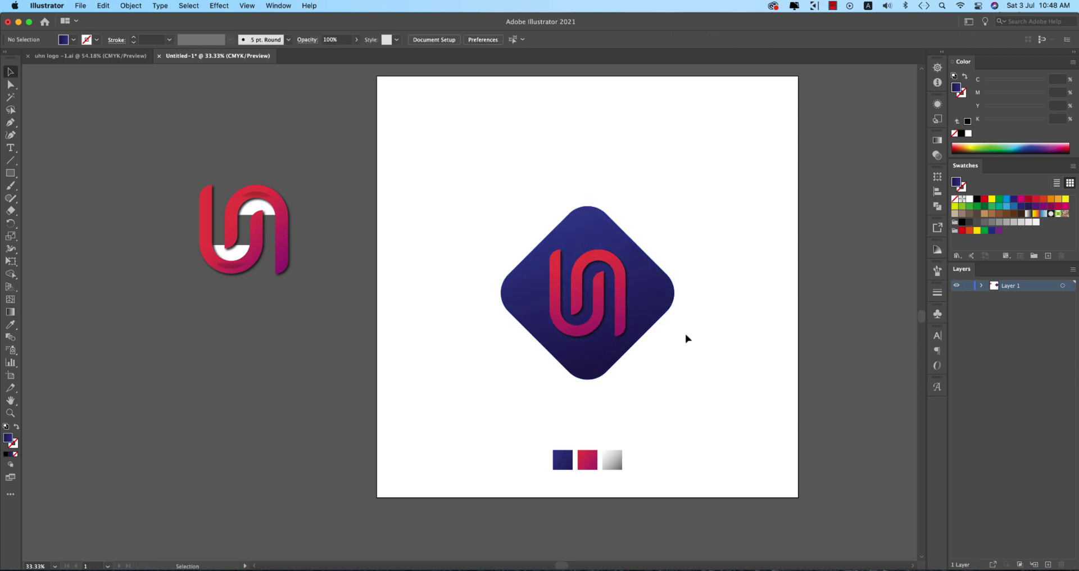
scroll(675, 333, "up", 2)
scroll(675, 333, "down", 1)
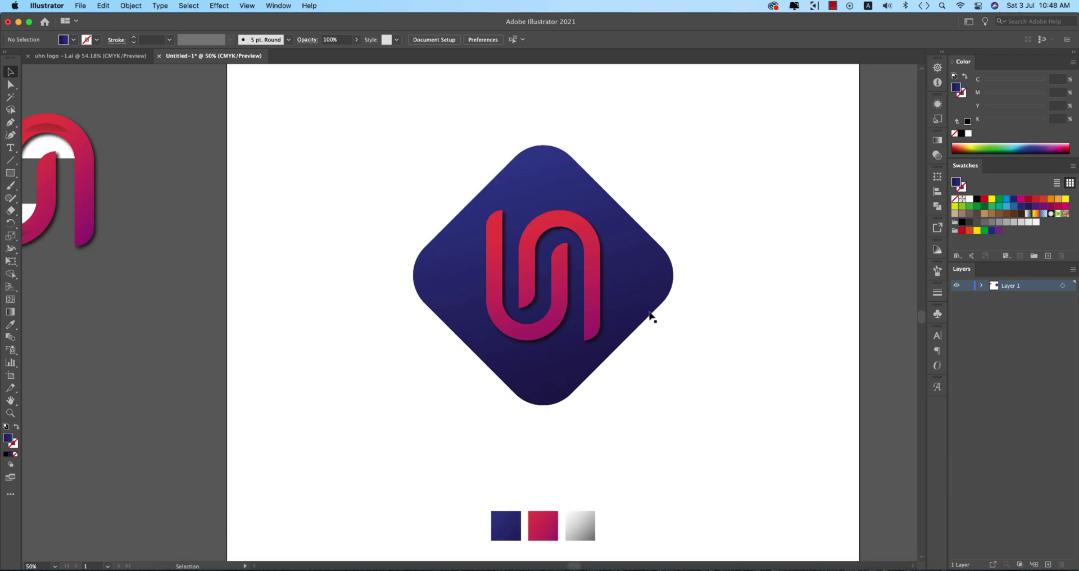
- Paste a diamond copy in front, shrink it slightly, and fill it with the grey gradient
key("super+f")
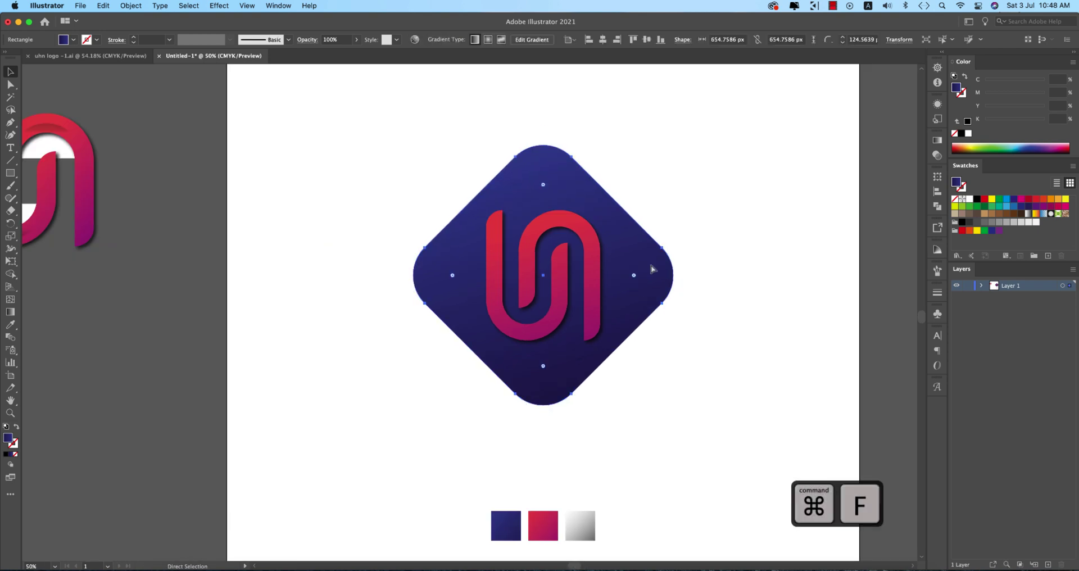
left_click(652, 269)
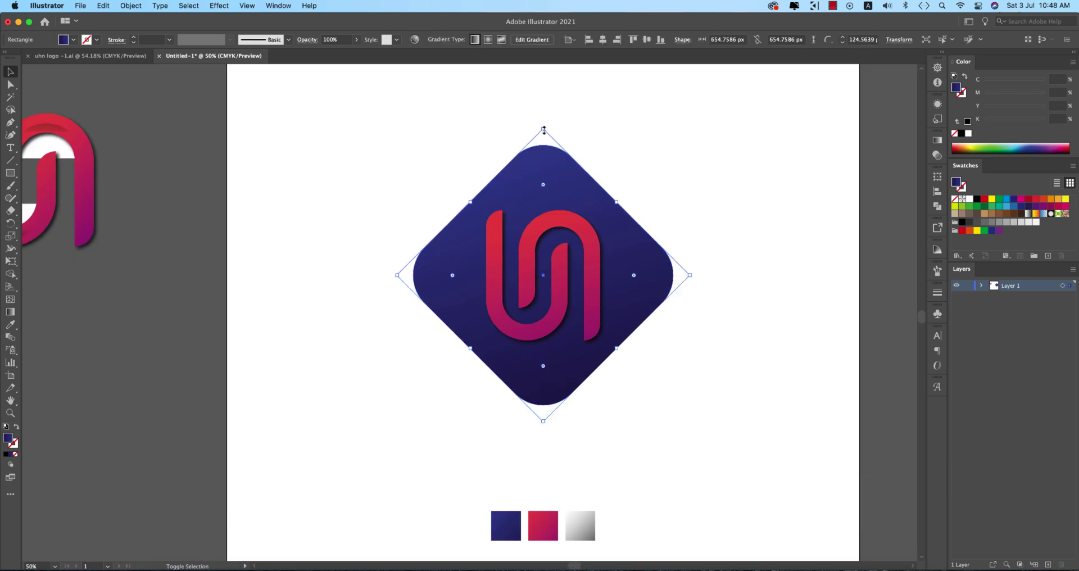
left_click_drag(544, 129, 542, 145)
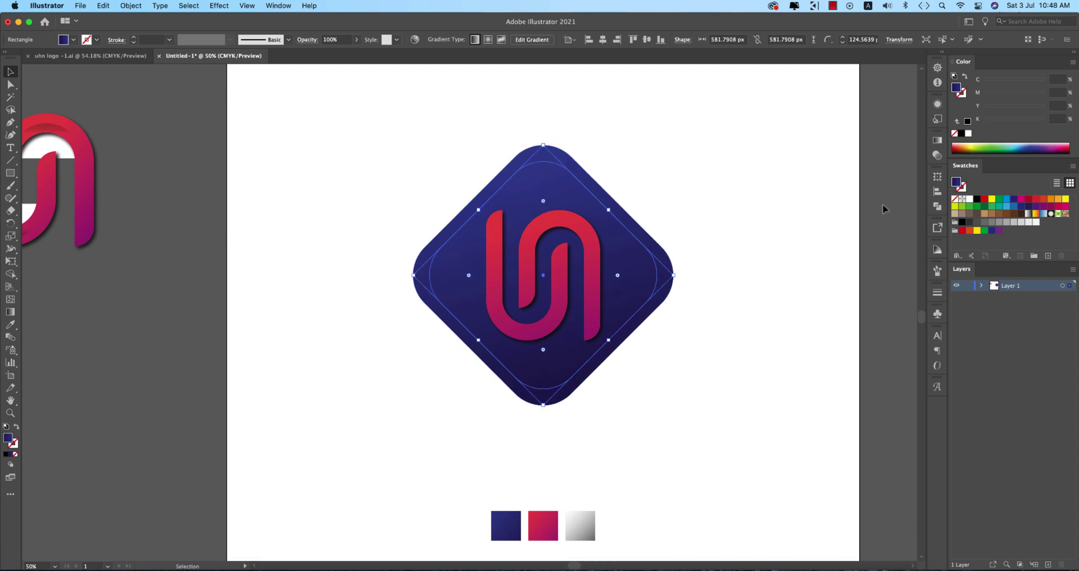
key("i")
left_click(580, 525)
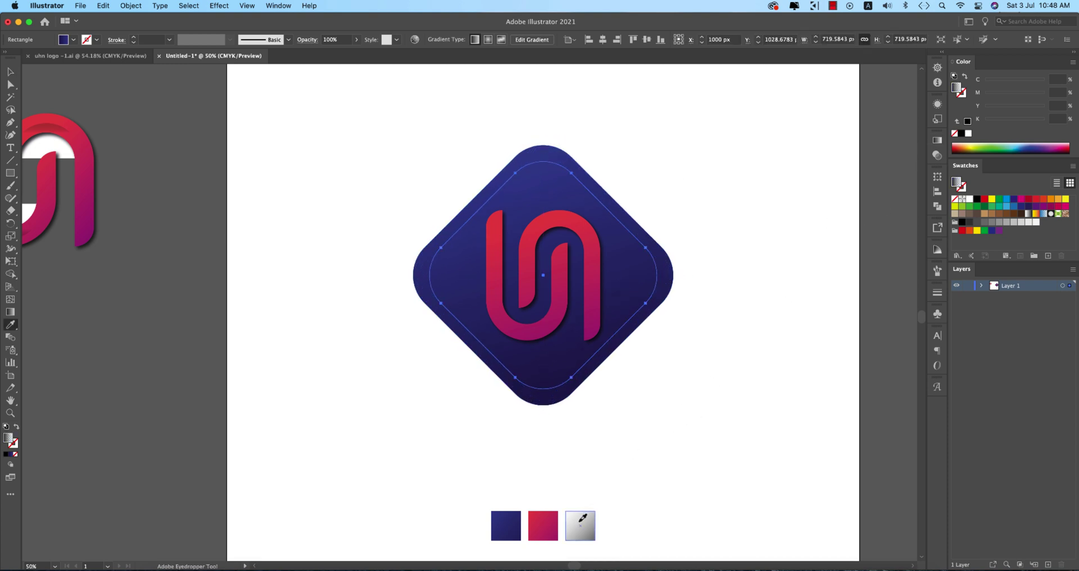
- Change the inner diamond's black gradient stop to light grey and reverse the gradient
left_click(937, 140)
double_click(807, 235)
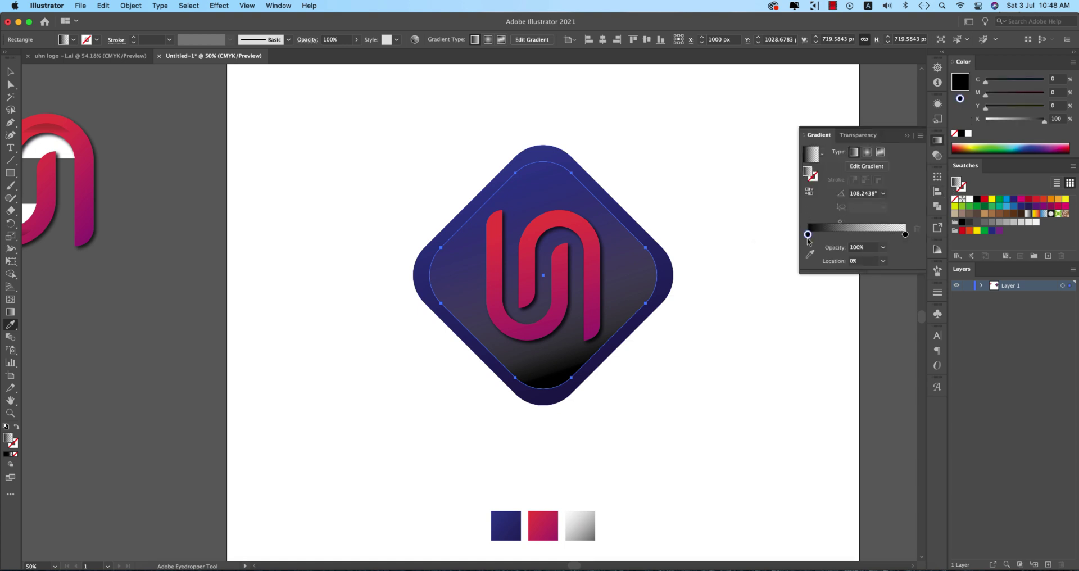
left_click(865, 291)
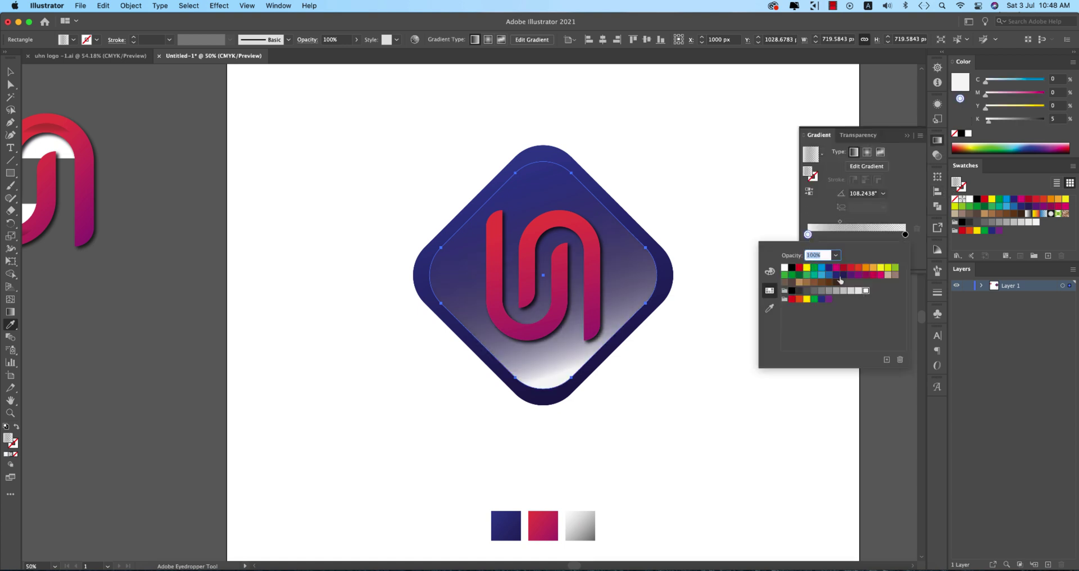
left_click(809, 192)
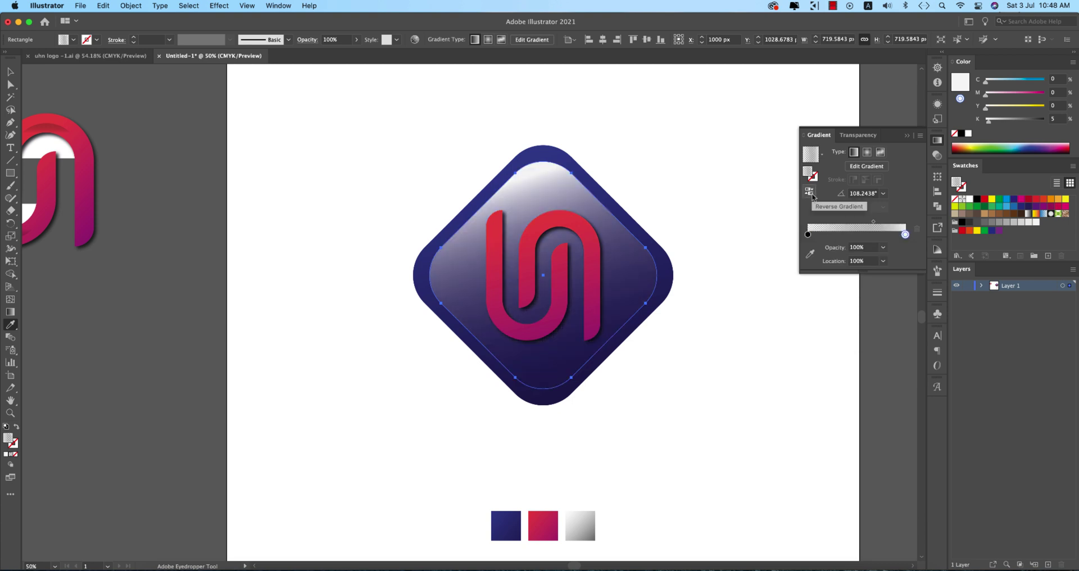
left_click(909, 136)
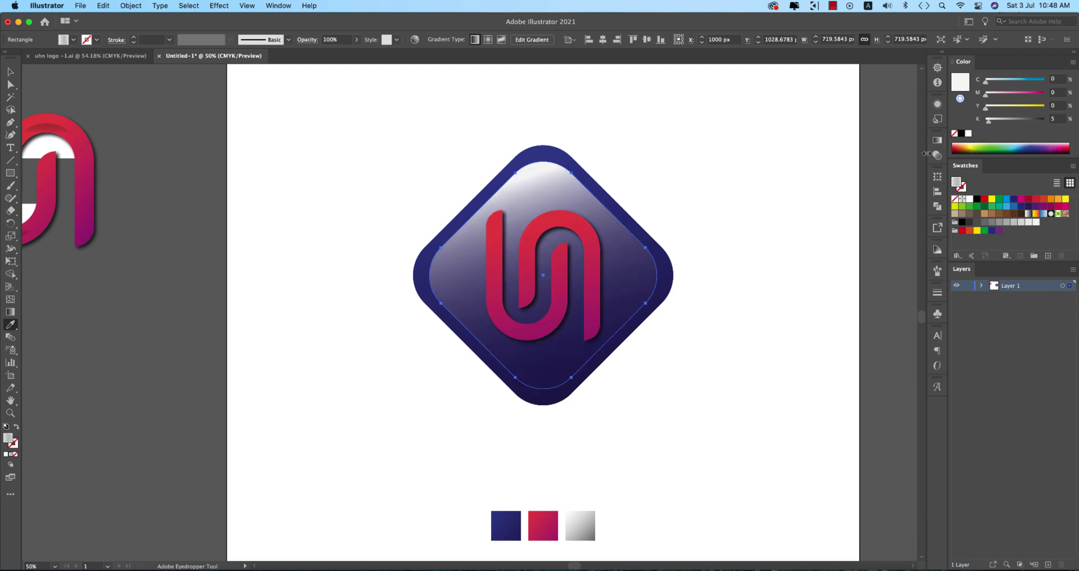
left_click(935, 156)
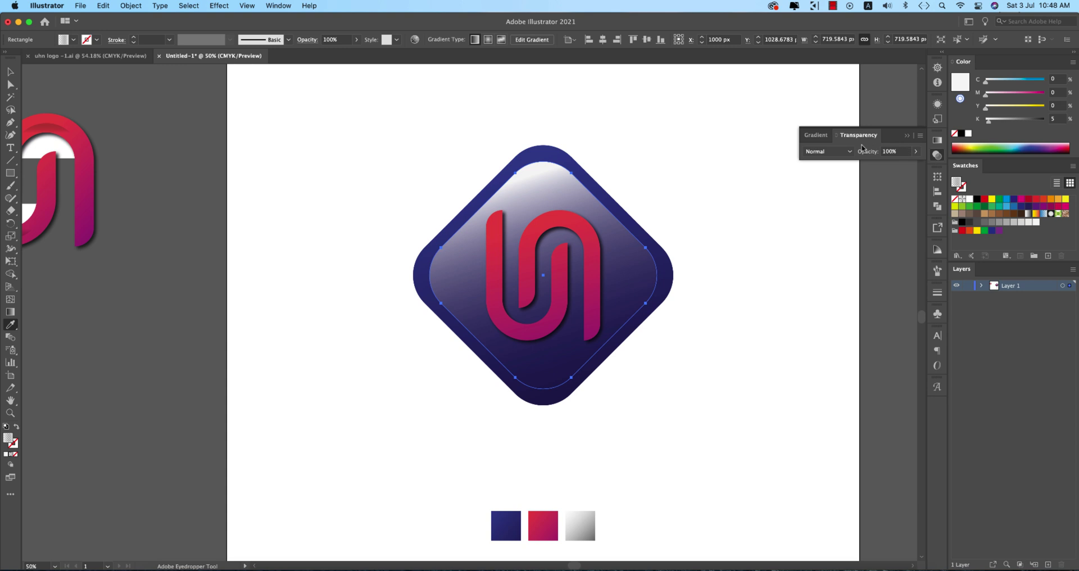
- Set the inner rounded square to Screen blend mode at 31% opacity
left_click(829, 151)
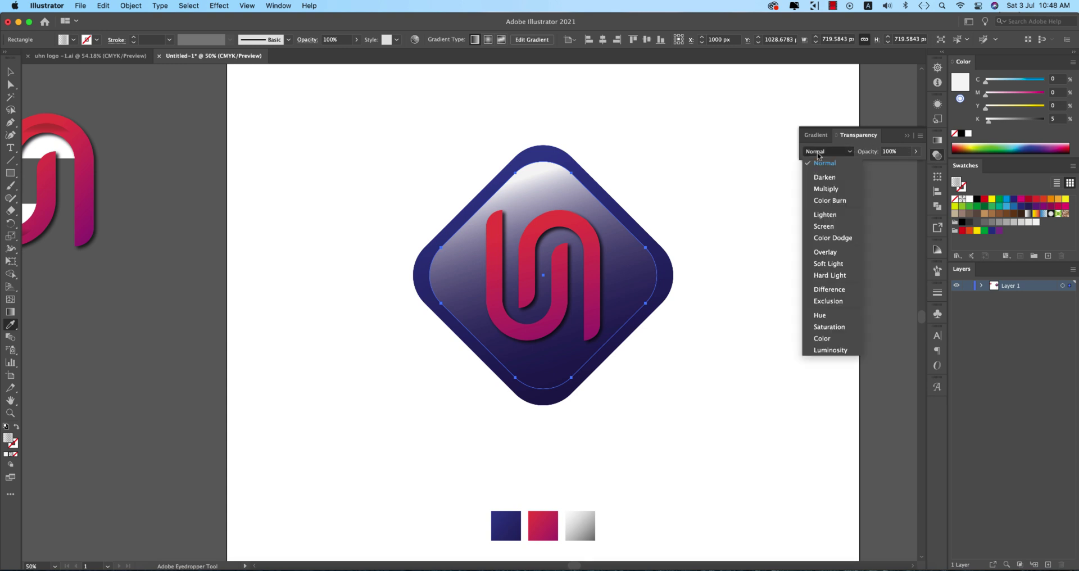
left_click(825, 252)
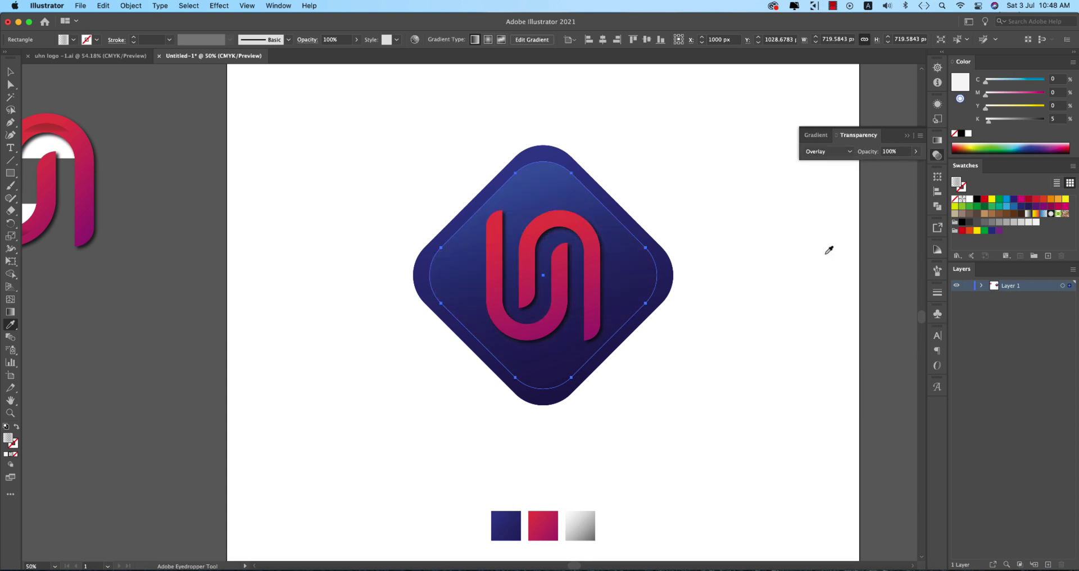
left_click(830, 160)
left_click(823, 227)
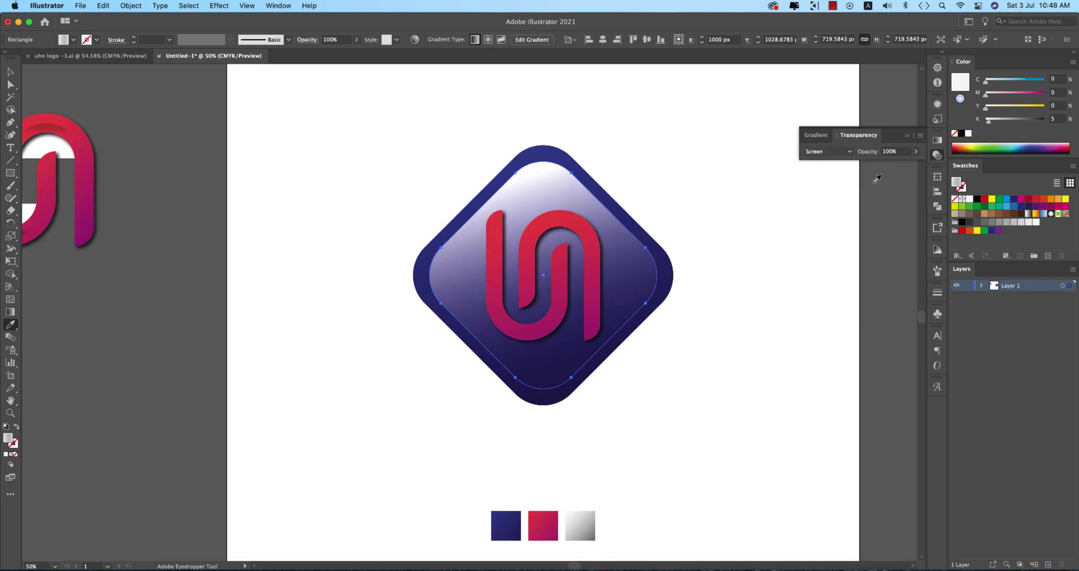
left_click(916, 151)
left_click(884, 165)
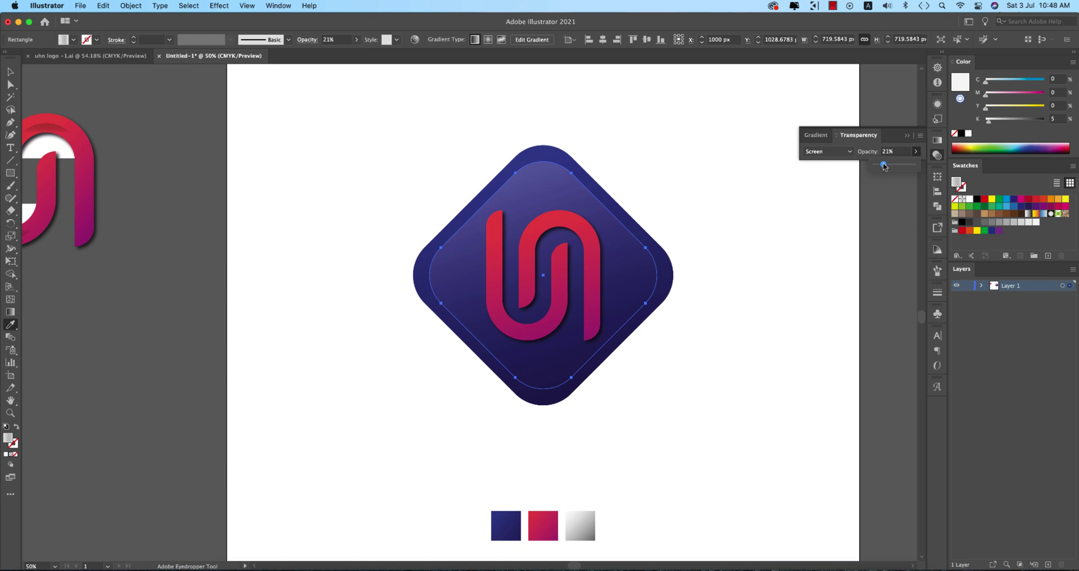
left_click_drag(887, 166, 886, 164)
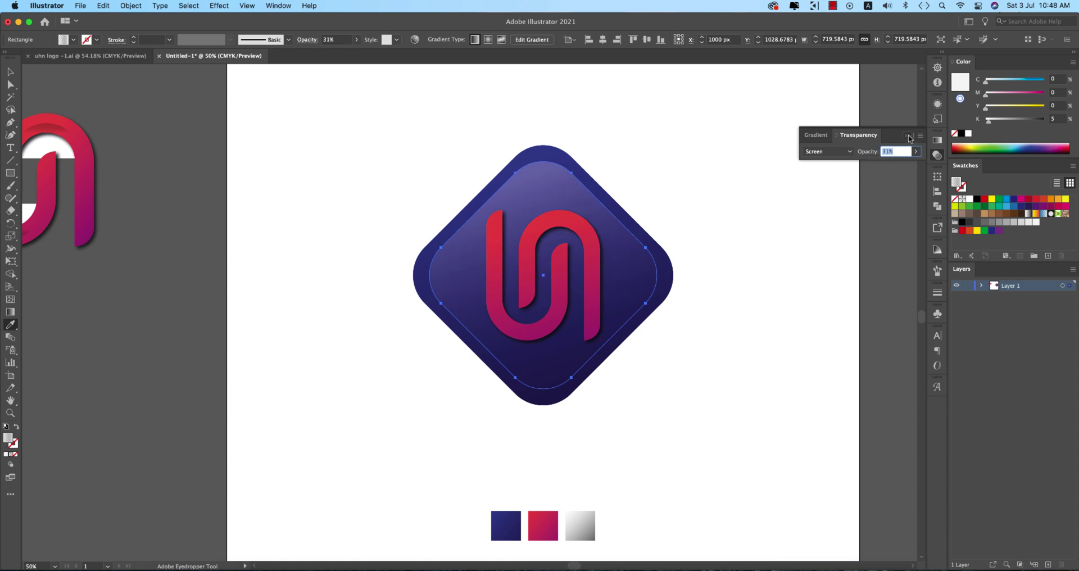
left_click(912, 133)
left_click(11, 71)
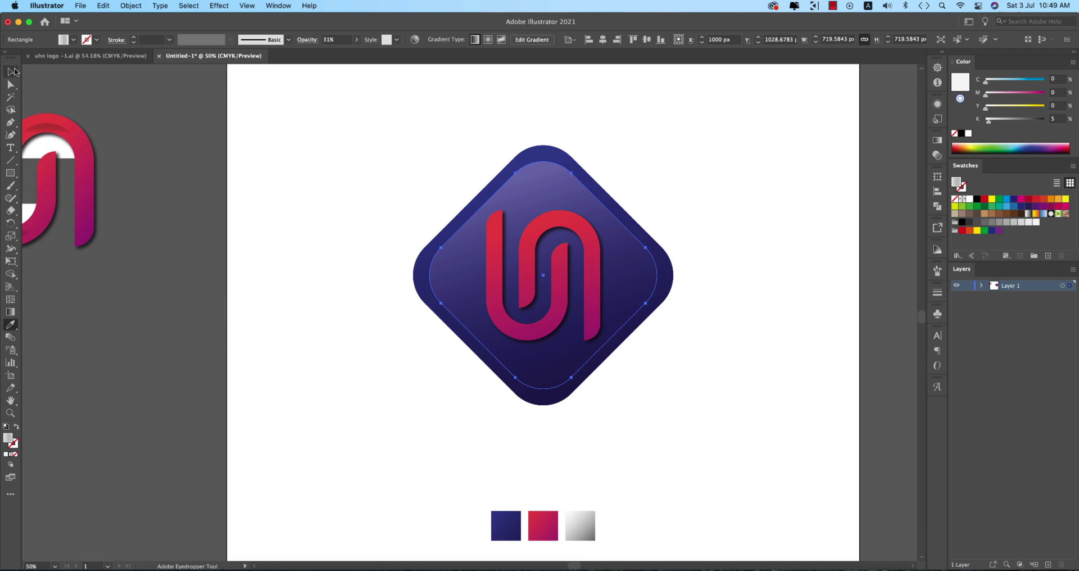
left_click(551, 192)
- Redirect the sheen gradient to run straight from top to bottom
key("g")
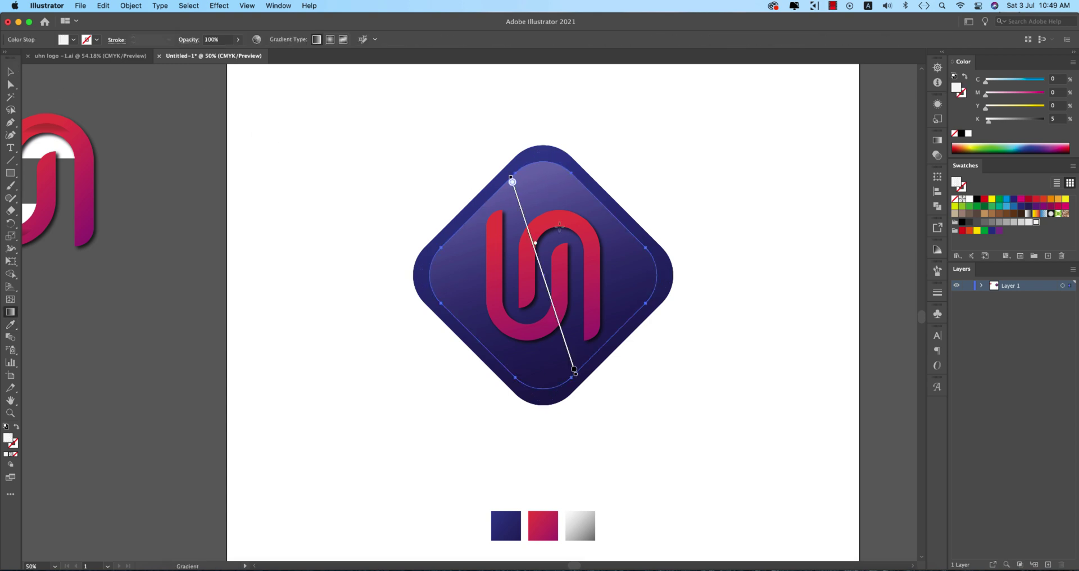
mouse_move(528, 334)
left_mouse_down()
mouse_move(528, 208)
mouse_move(546, 195)
left_mouse_up()
left_click(940, 156)
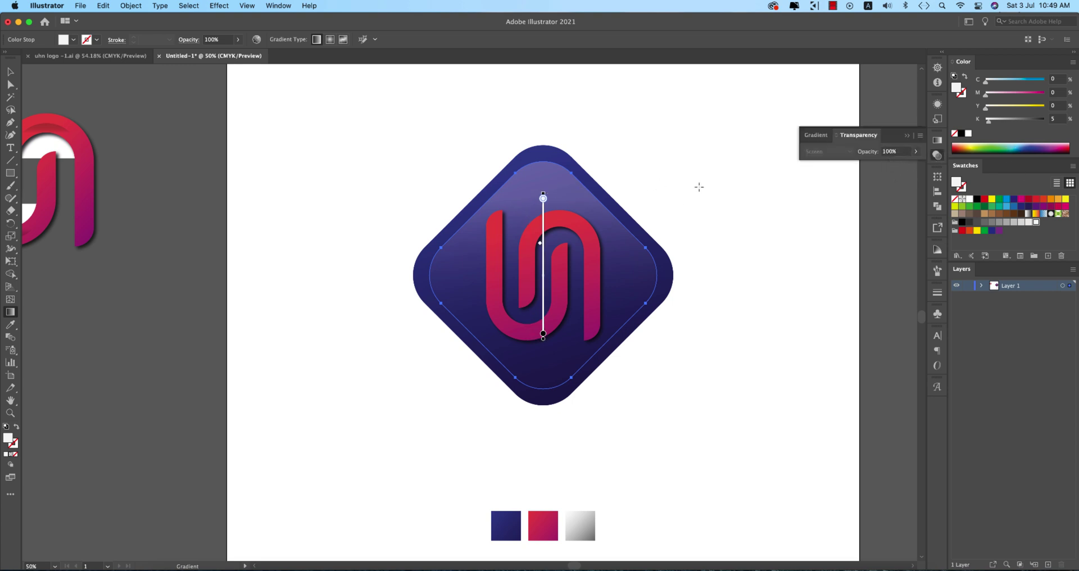
left_click(9, 72)
left_click(306, 105)
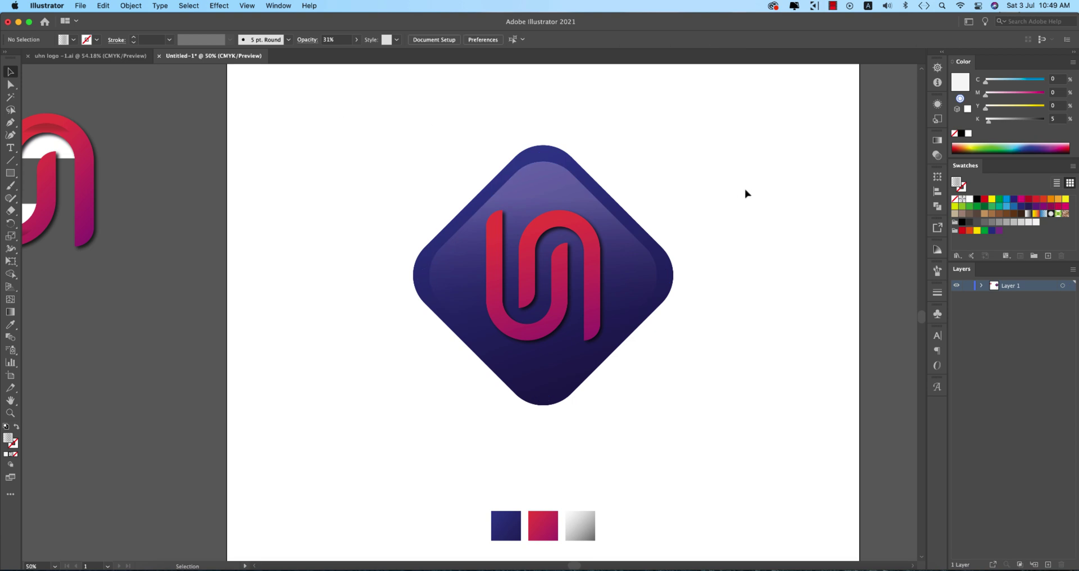
- Alt-drag a copy of the U monogram to the right of the badge
scroll(602, 229, "up", 2)
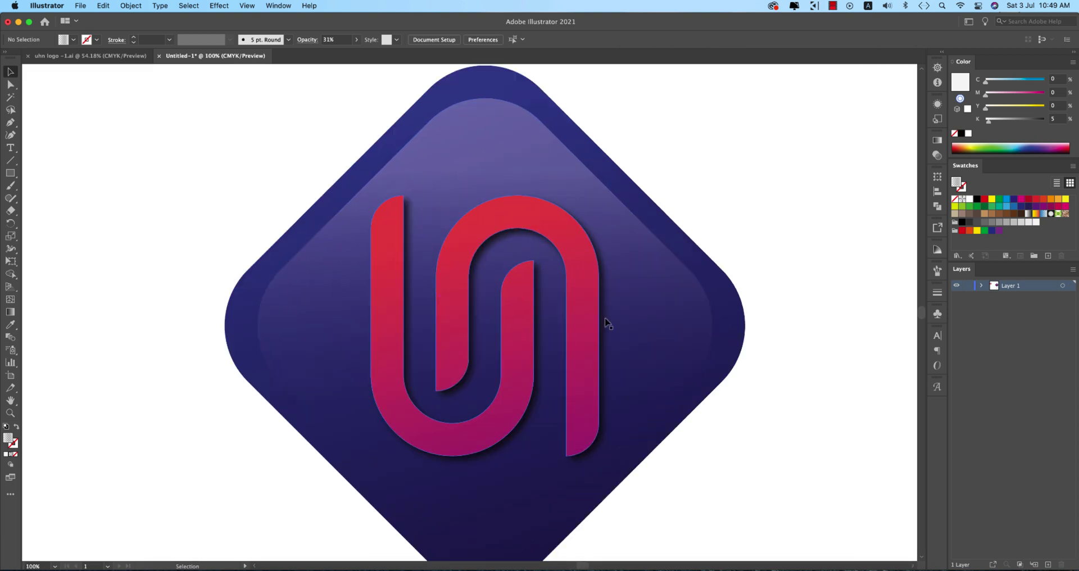
scroll(599, 319, "up", 1)
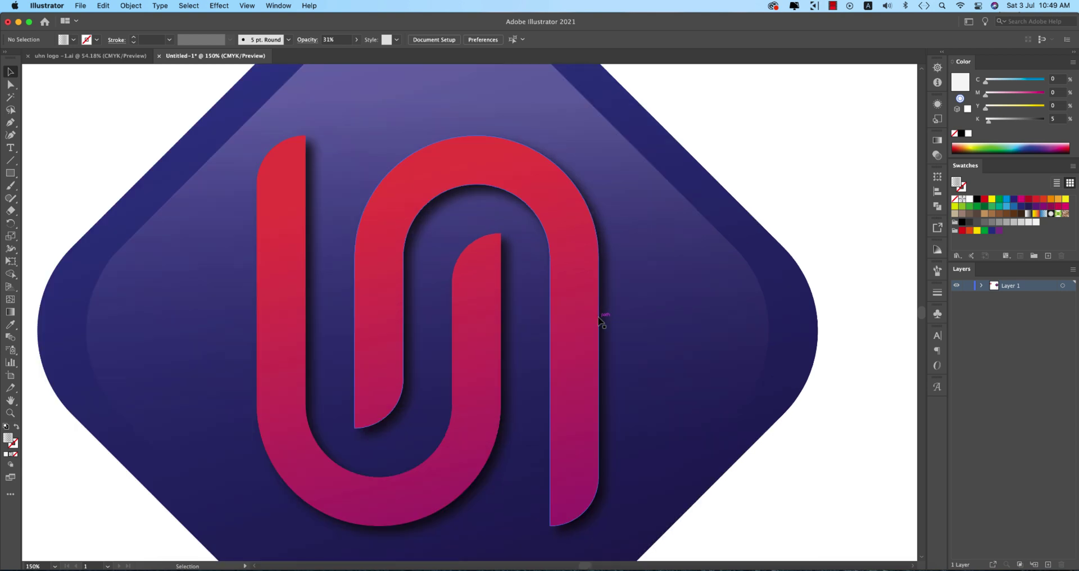
scroll(599, 320, "down", 4)
left_click_drag(617, 313, 754, 253)
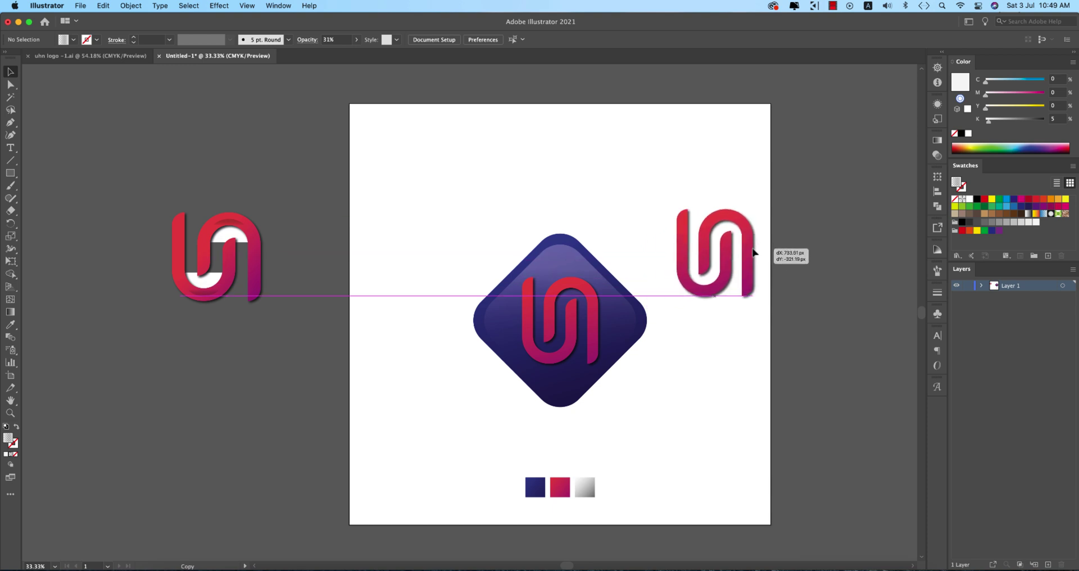
- Ungroup the monogram copy and swap its right ribbon's fill to an unfilled outline
right_click(754, 253)
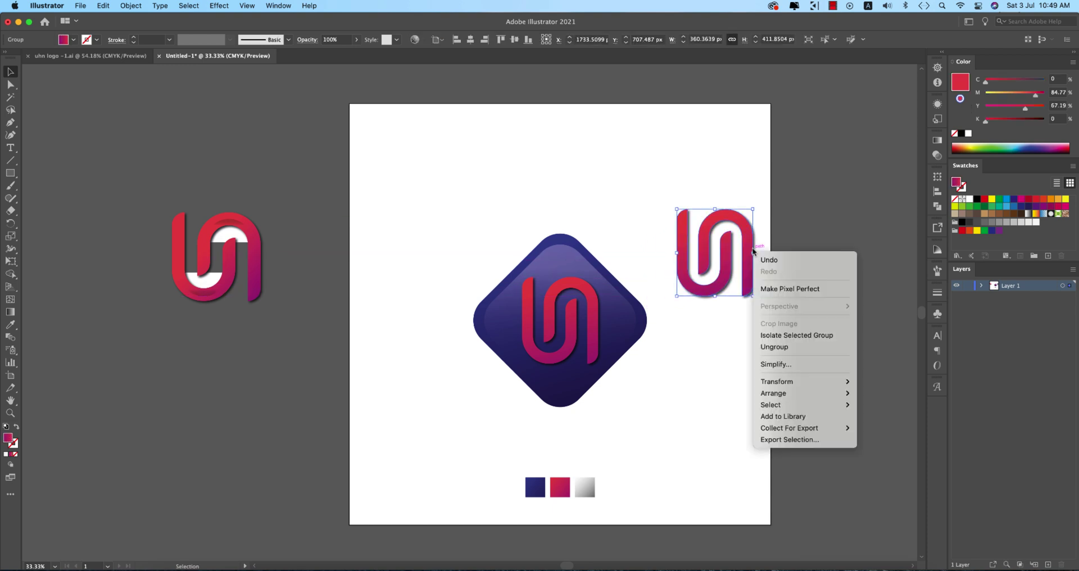
left_click(788, 343)
scroll(753, 286, "up", 3)
left_click(738, 256)
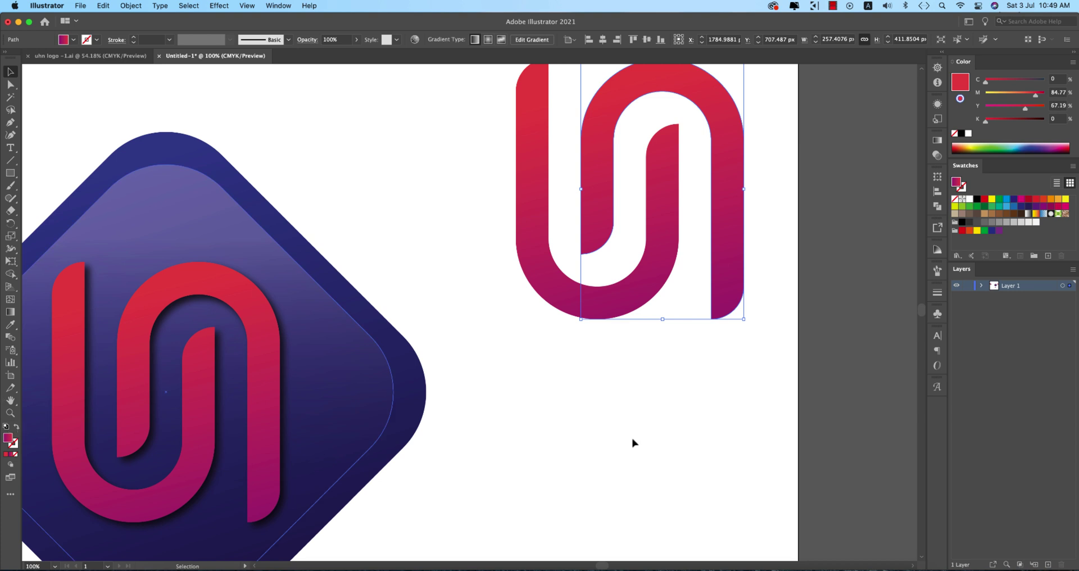
left_click(16, 428)
left_click(669, 402)
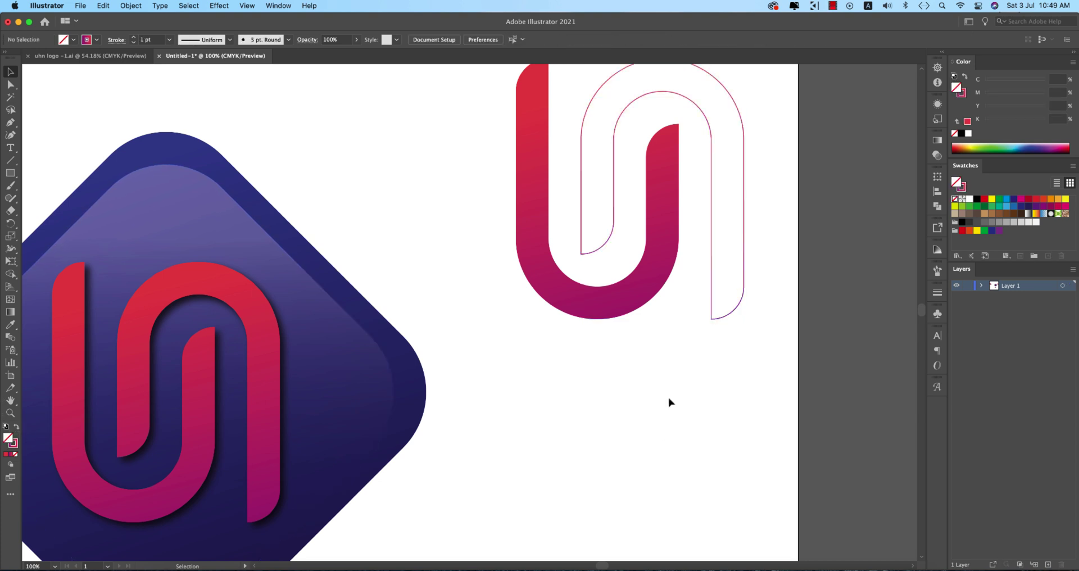
- Swap the copy's U-shaped ribbon fill to an unfilled outline as well
scroll(648, 447, "up", 5)
left_click(618, 390)
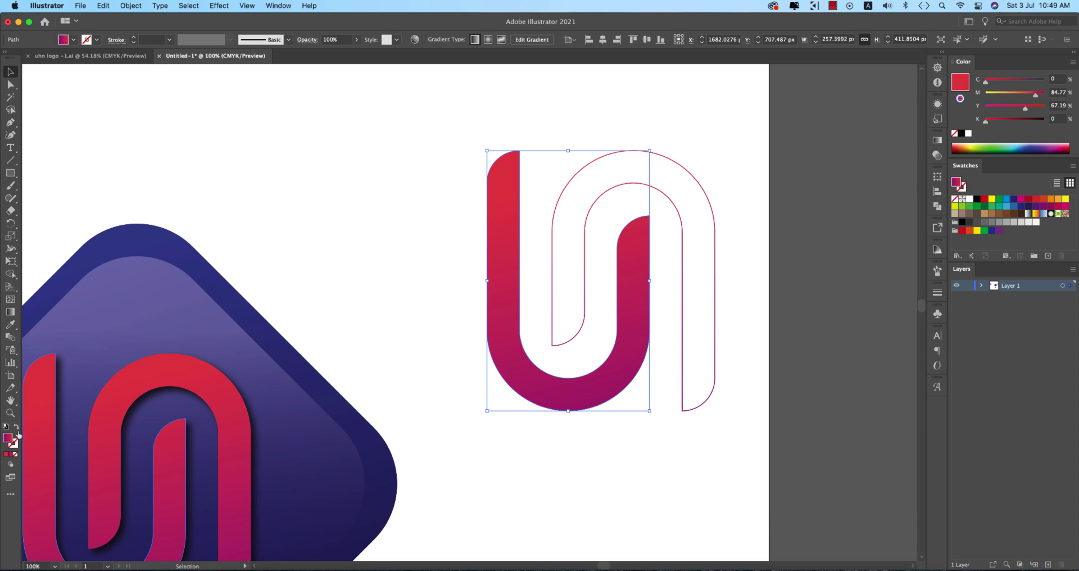
left_click(16, 428)
left_click(609, 443)
scroll(610, 444, "down", 2)
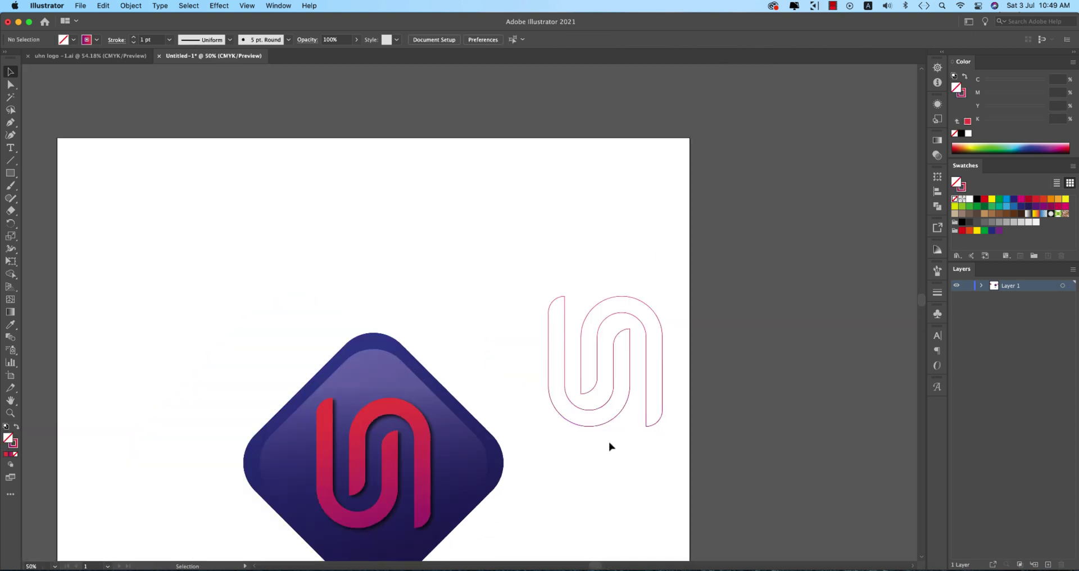
scroll(608, 416, "down", 3)
- Alt-drag a spare copy of the outlined U to the right, then reselect the original
left_click_drag(537, 238, 669, 370)
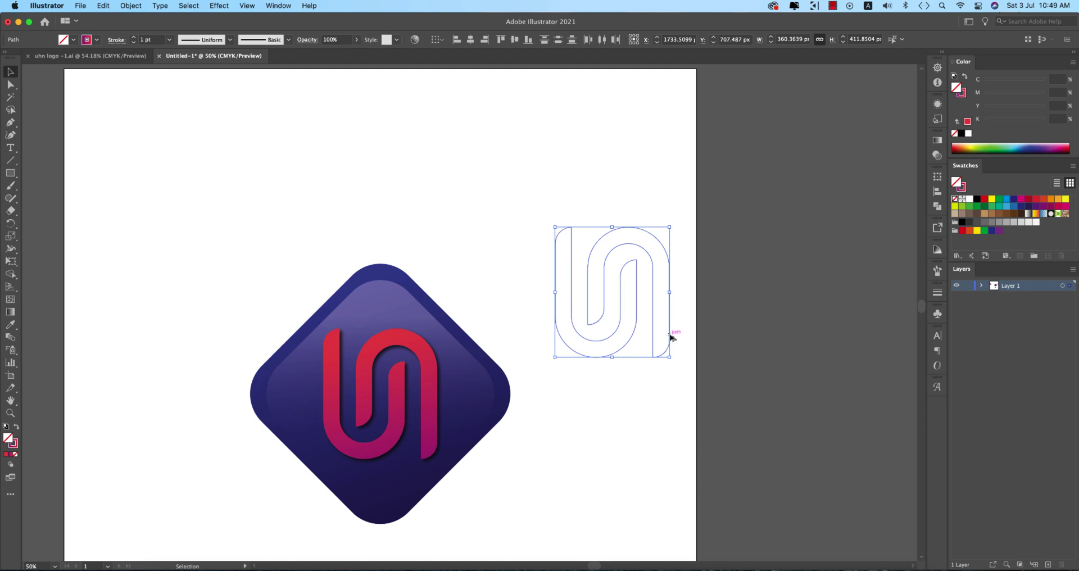
left_click_drag(671, 337, 847, 324)
left_click_drag(544, 201, 682, 450)
- Give the outline's stroke a White, Black gradient with the black stop at 0% opacity
left_click(933, 141)
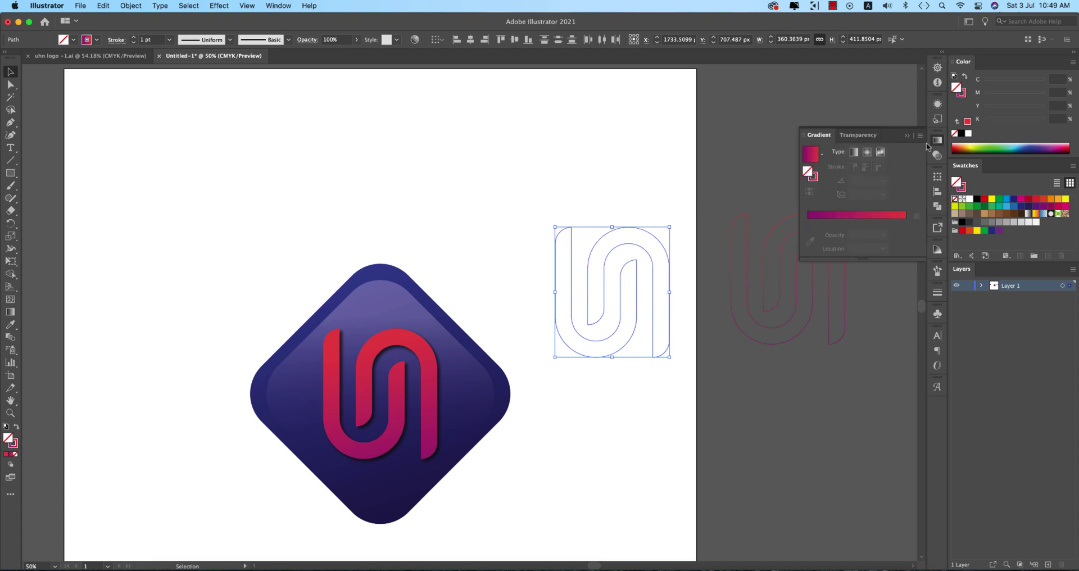
left_click(853, 151)
key("super+z")
key("super+z")
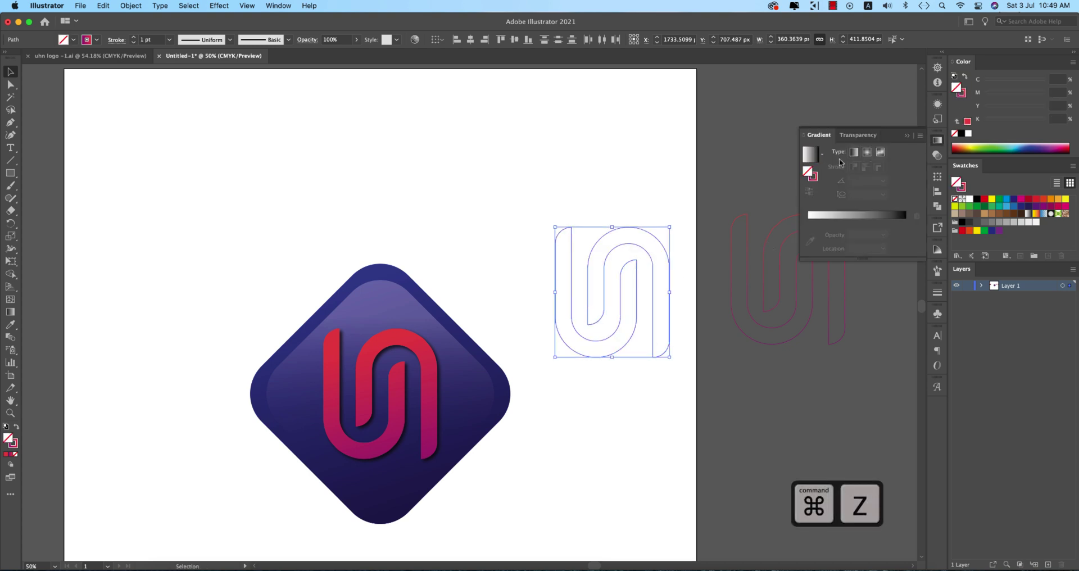
left_click(813, 178)
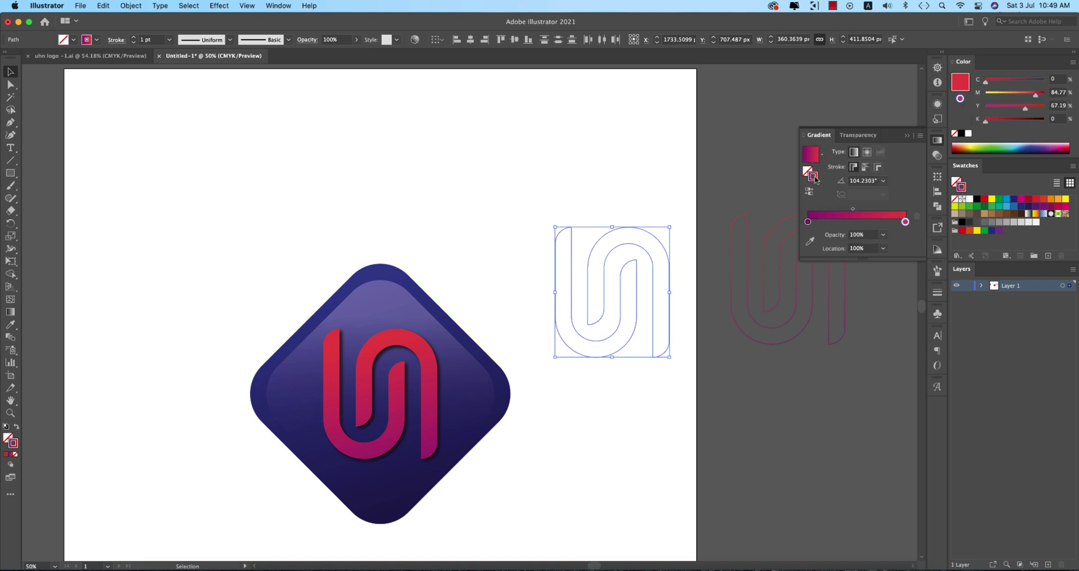
left_click(821, 154)
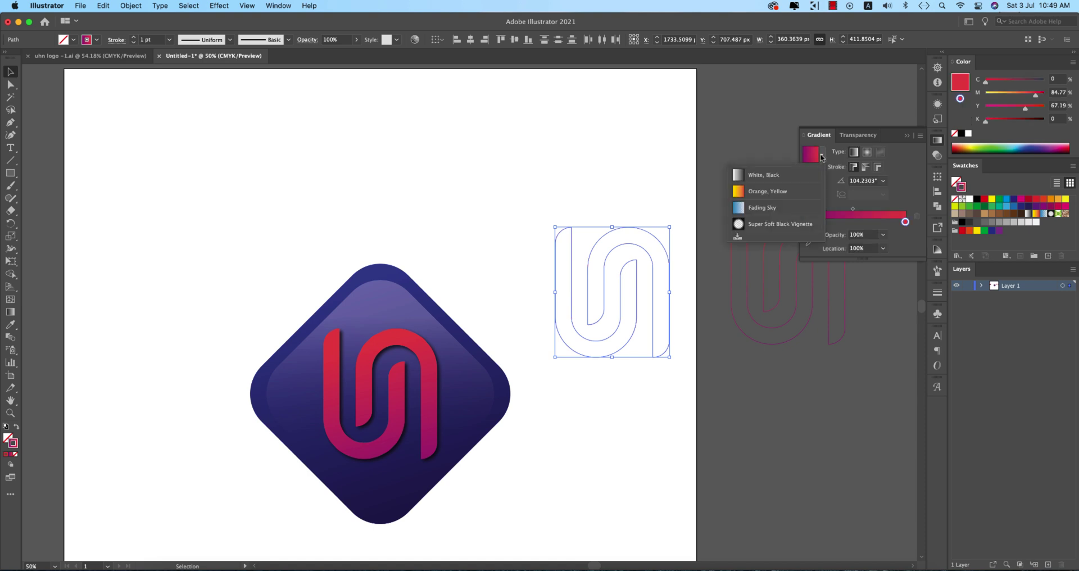
left_click(753, 177)
double_click(905, 222)
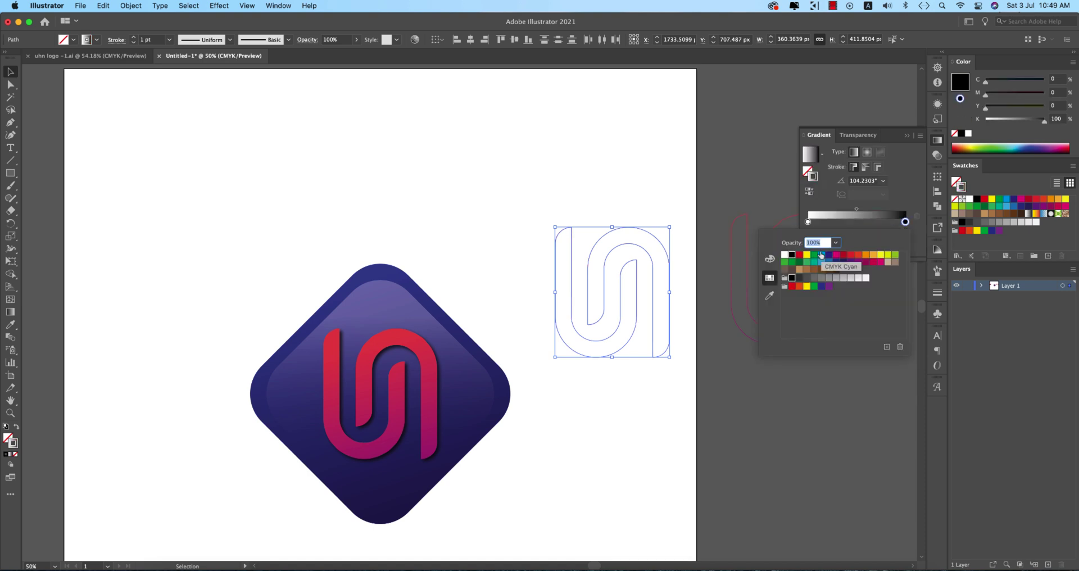
left_click(836, 242)
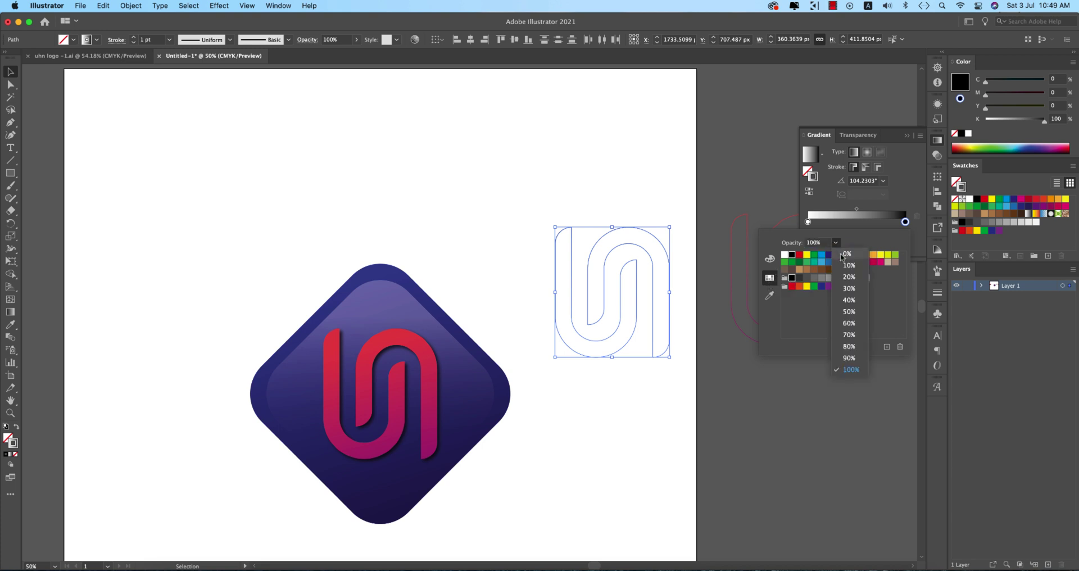
left_click(843, 256)
left_click(897, 200)
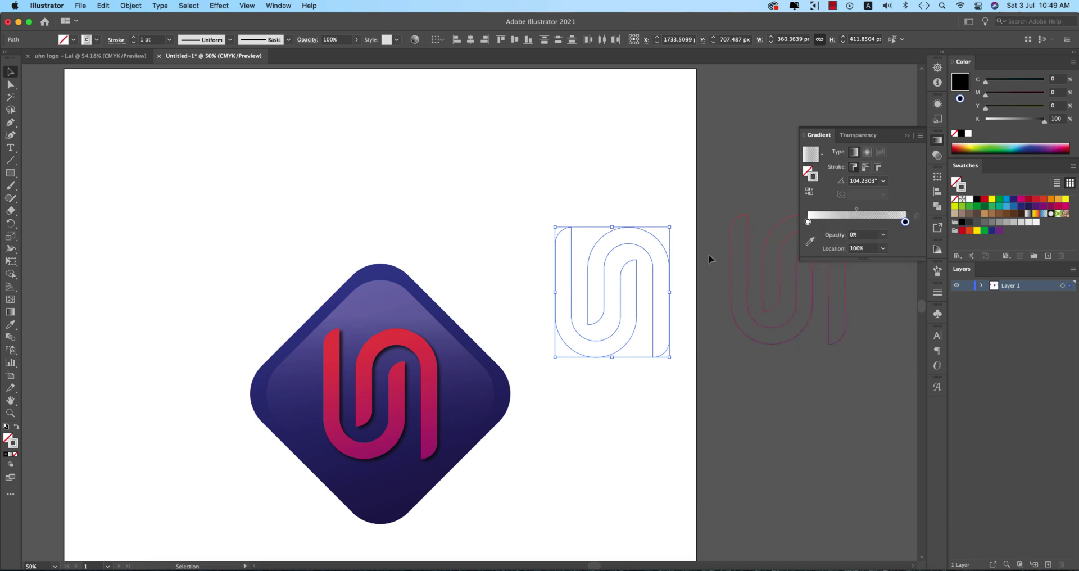
left_click(10, 72)
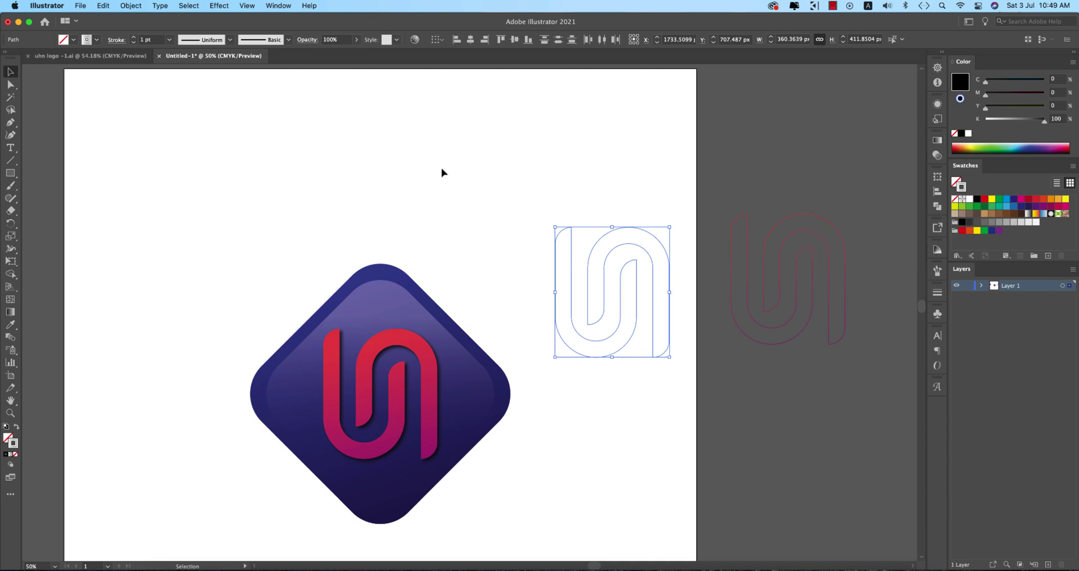
- Place the white outline onto the red monogram and bring the spare copy into view
left_click_drag(639, 264, 406, 365)
left_click(596, 407)
scroll(604, 421, "down", 3)
scroll(605, 421, "left", 2)
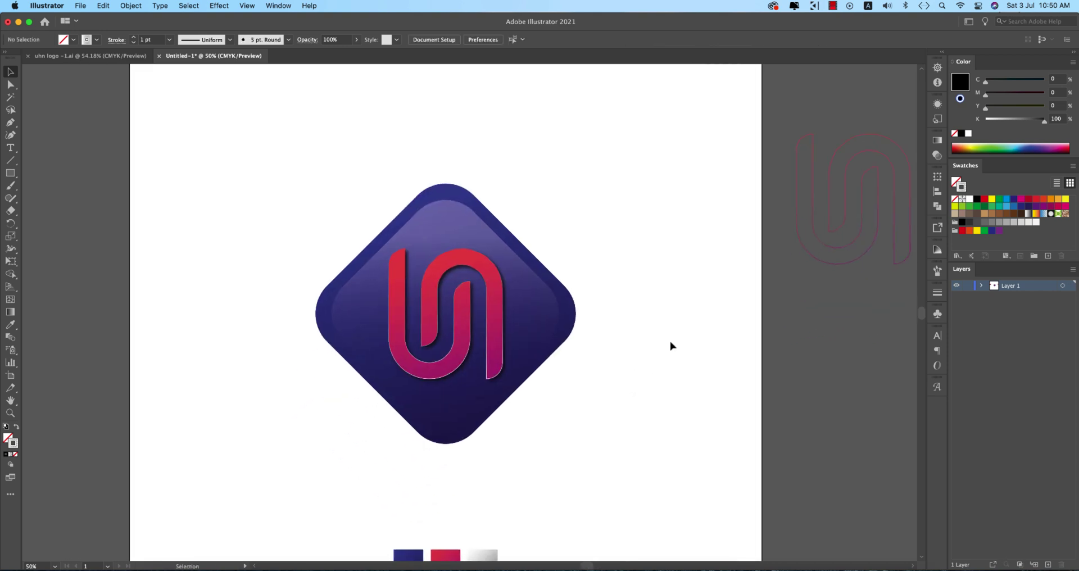
left_click_drag(719, 295, 562, 334)
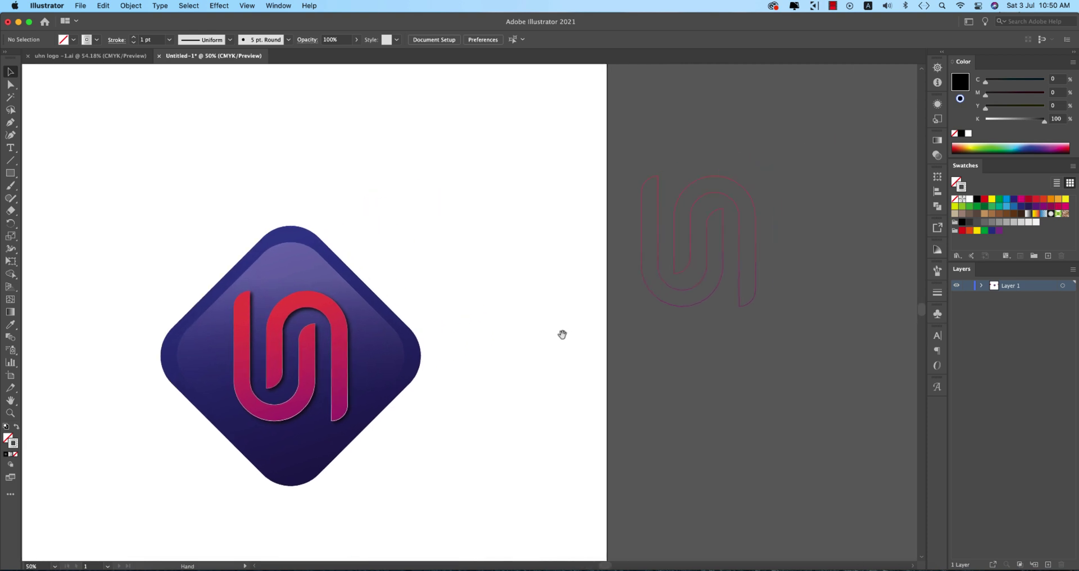
- Delete the spare outline's end-cap and lower-left anchors, leaving only the upper arcs
left_click_drag(806, 202, 659, 346)
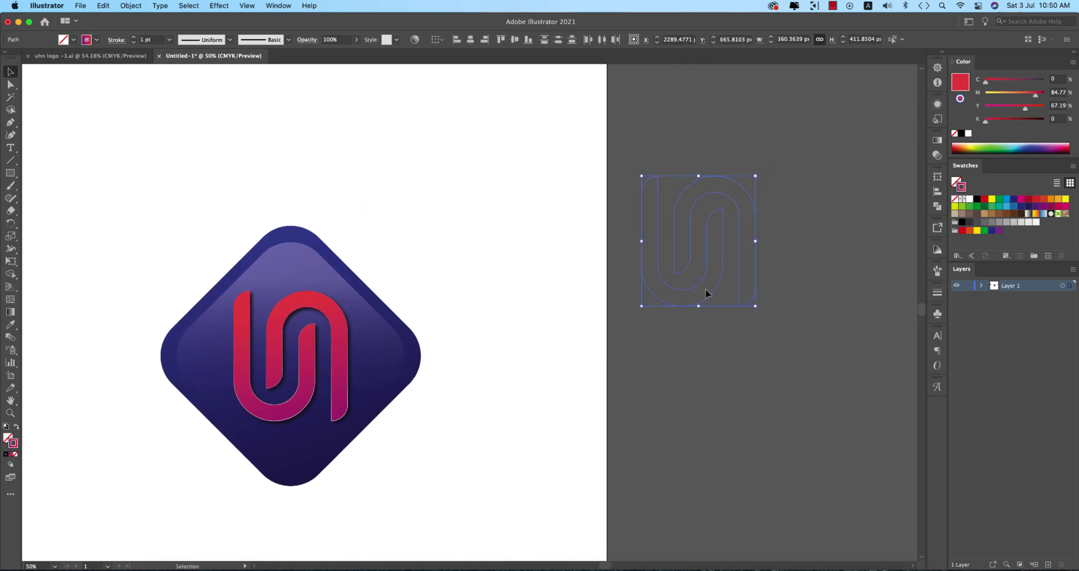
key("a")
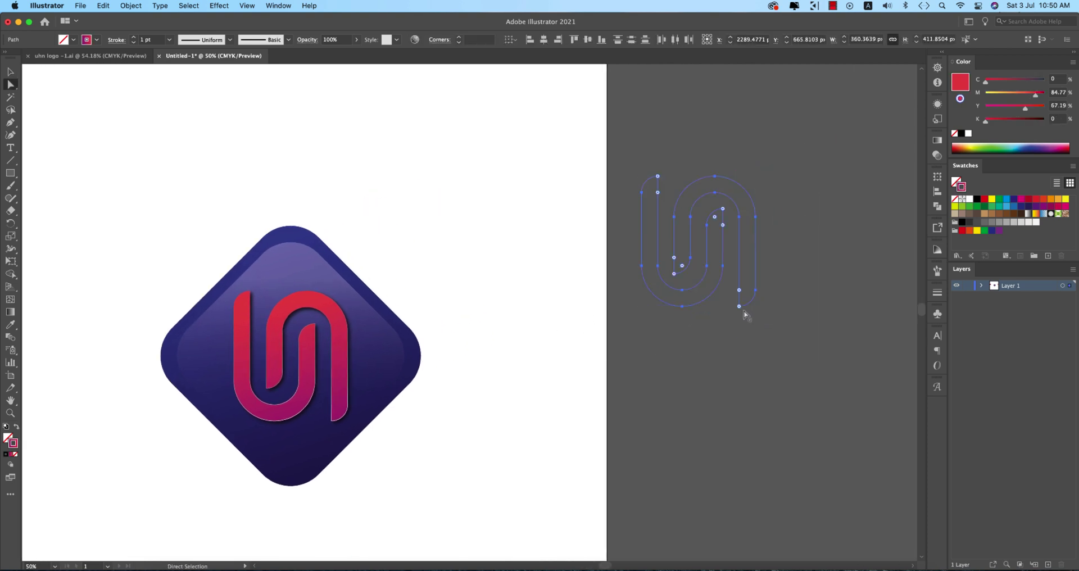
left_click(740, 290)
key("Delete")
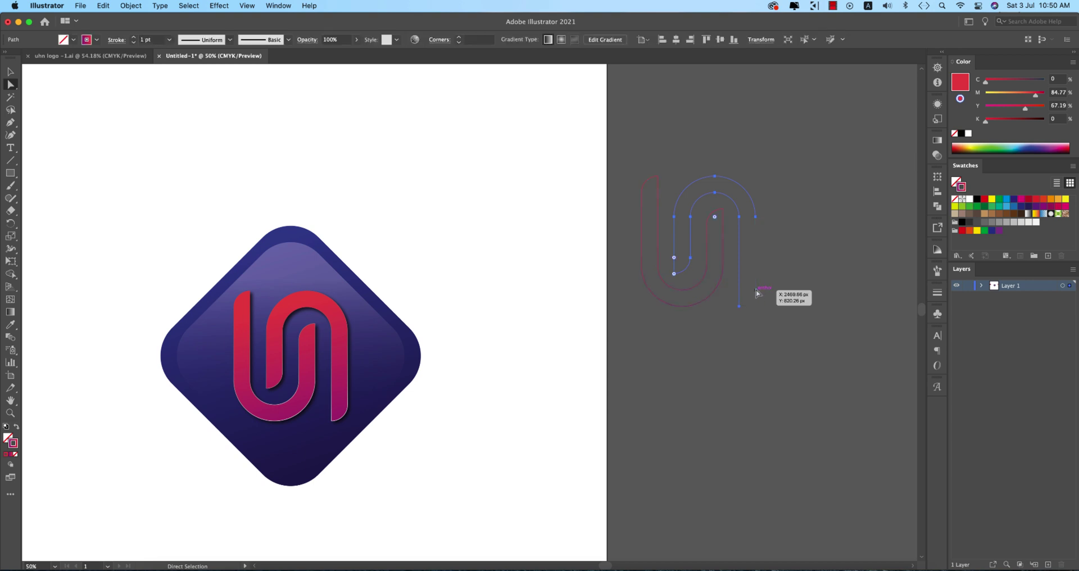
left_click(687, 252)
key("Delete")
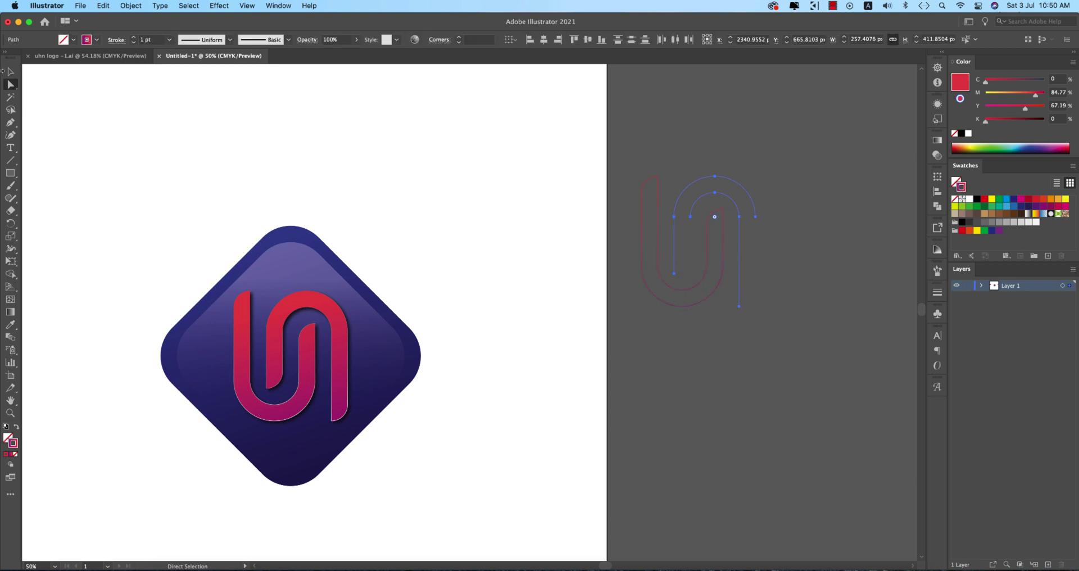
key("v")
left_click(352, 187)
scroll(571, 191, "left", 5)
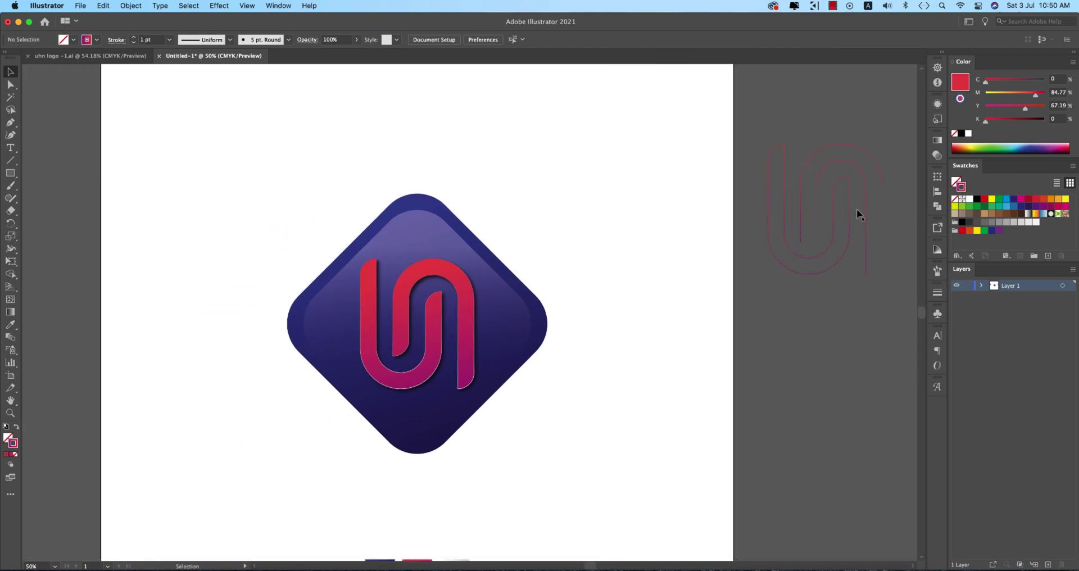
left_click_drag(863, 210, 872, 286)
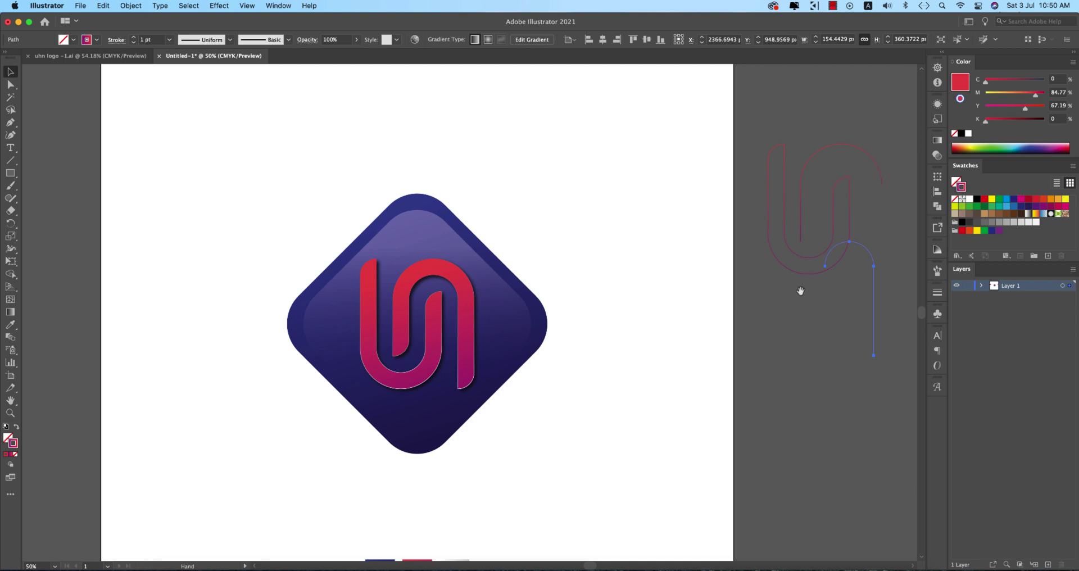
- Position the upper highlight arc inside the monogram's top arch
scroll(799, 289, "right", 2)
left_click(777, 169)
left_click_drag(796, 158, 392, 281)
key("super+equal")
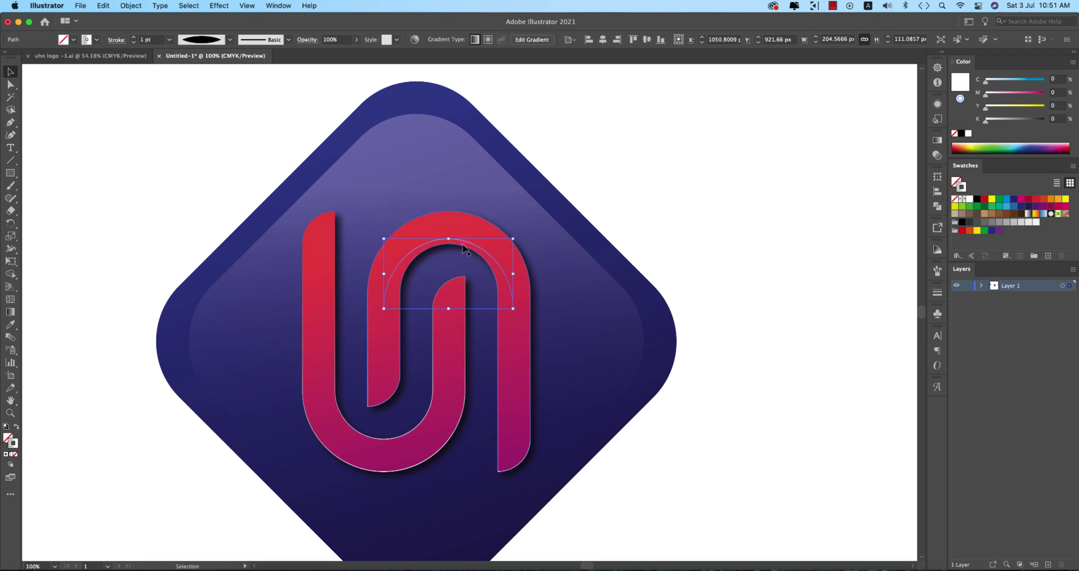
left_click_drag(467, 242, 467, 228)
left_click(717, 243)
key("super+minus")
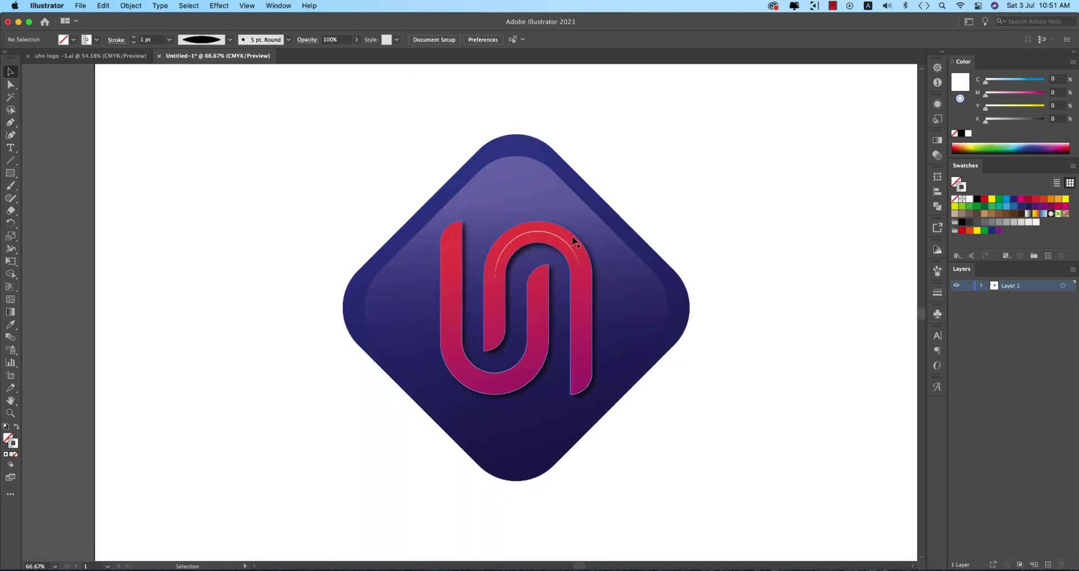
- Rotate the lower arc 180° and fit it into the U's bottom curve
left_click(556, 354)
left_click_drag(556, 354, 476, 412)
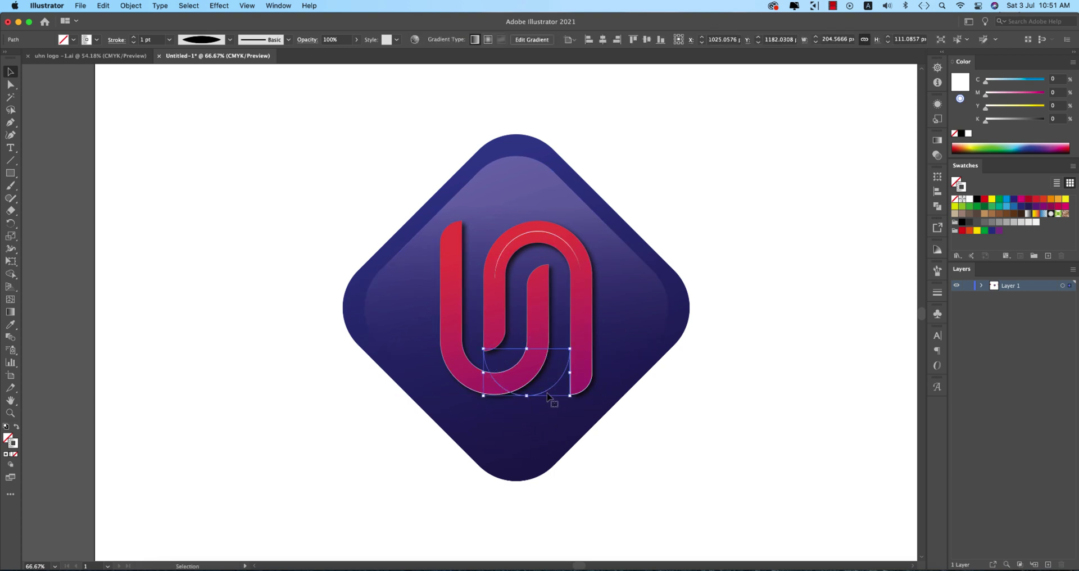
left_click_drag(543, 394, 516, 381)
left_click(730, 452)
key("super+1")
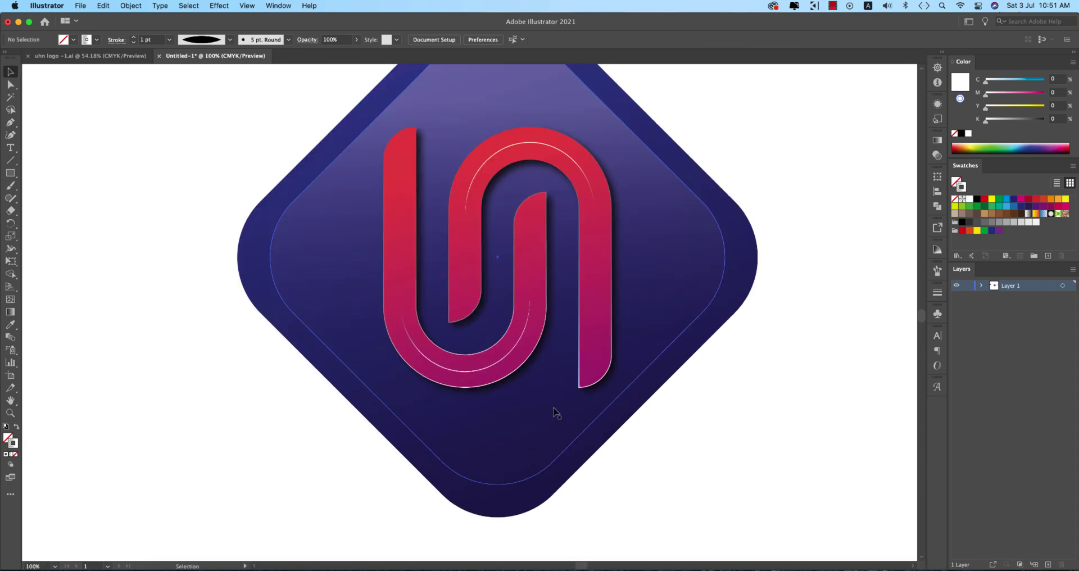
key("super+0")
key("super+1")
left_click(578, 205)
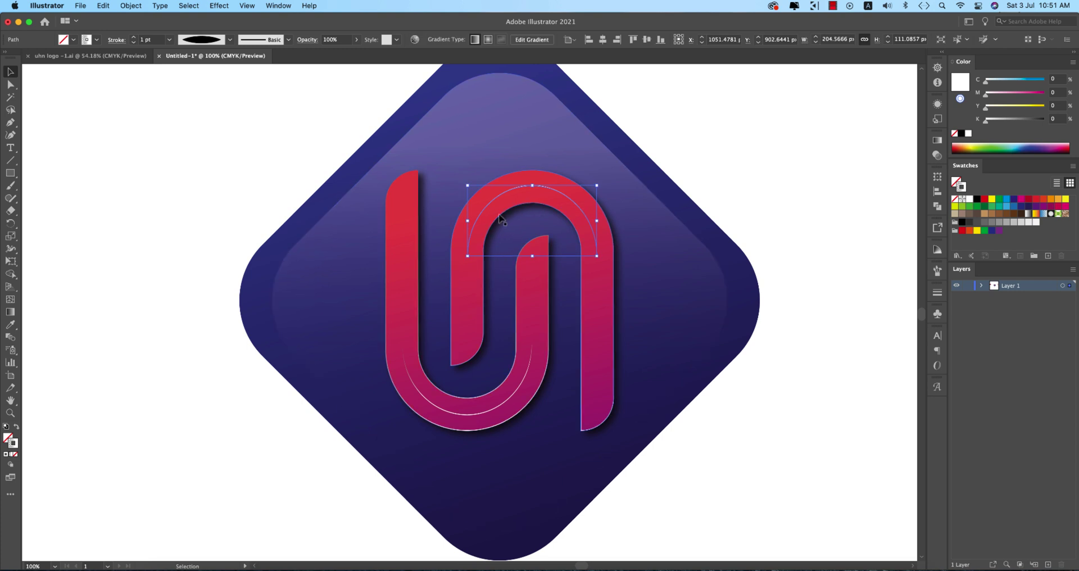
- Duplicate the upper highlight arc in place and sample the grey gradient swatch onto the copy
key("super+c")
key("super+f")
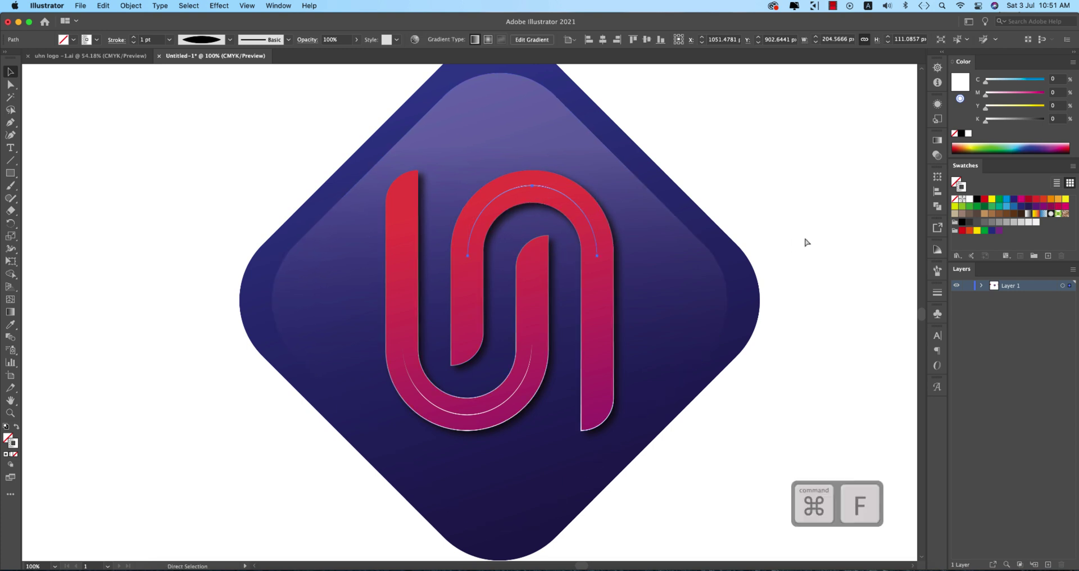
key("v")
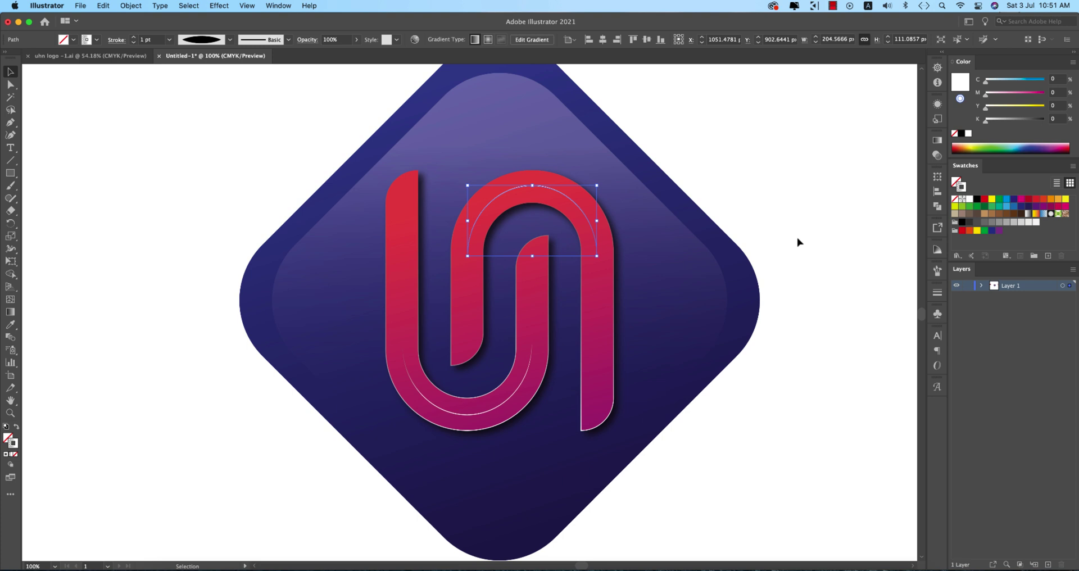
key("i")
scroll(618, 467, "down", 5)
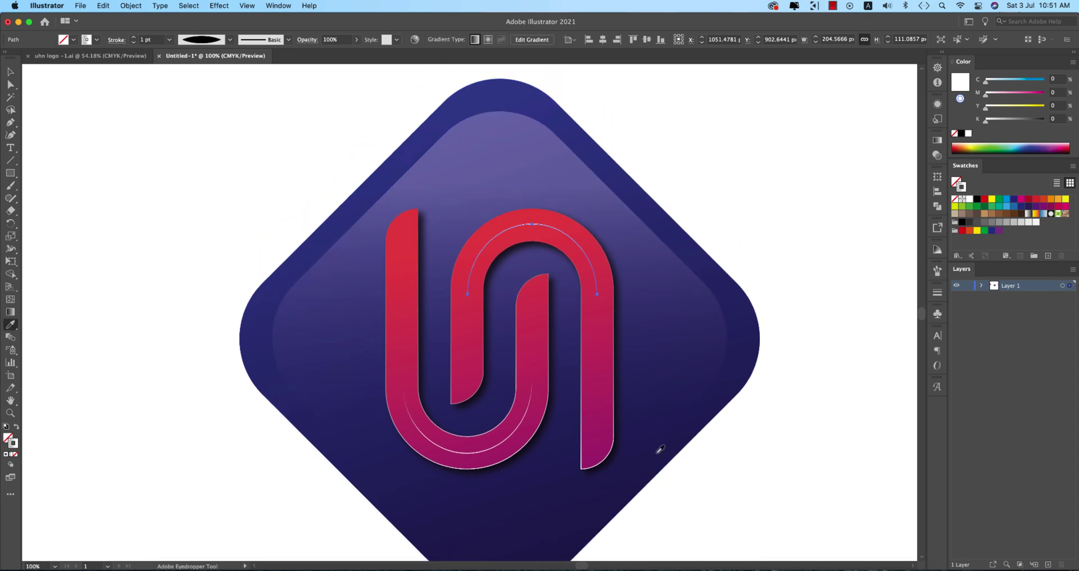
left_click(572, 533)
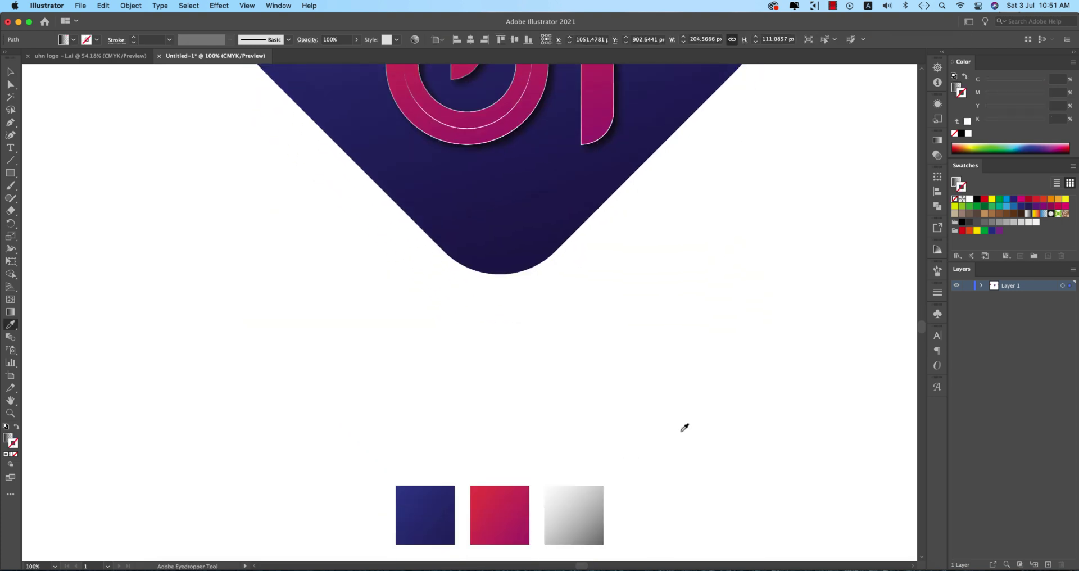
- Undo the last change and pan the view back to the logo
scroll(682, 429, "up", 5)
key("super+z")
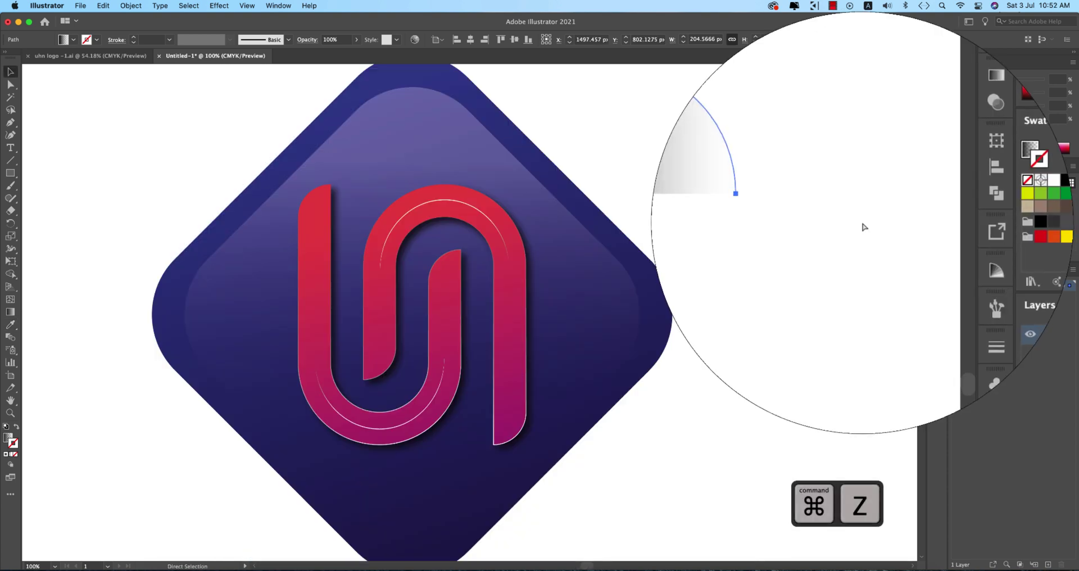
key("space")
left_click_drag(450, 232, 523, 221)
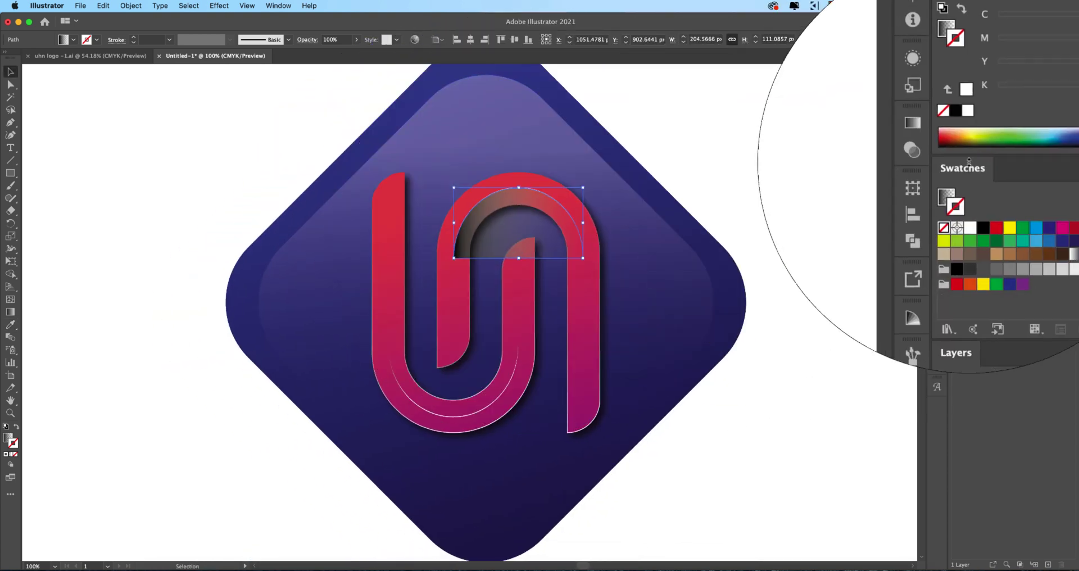
- Set the arc's gradient angle to 90°, reverse it, and move the midpoint to about 46%
left_click(937, 139)
key("super+z")
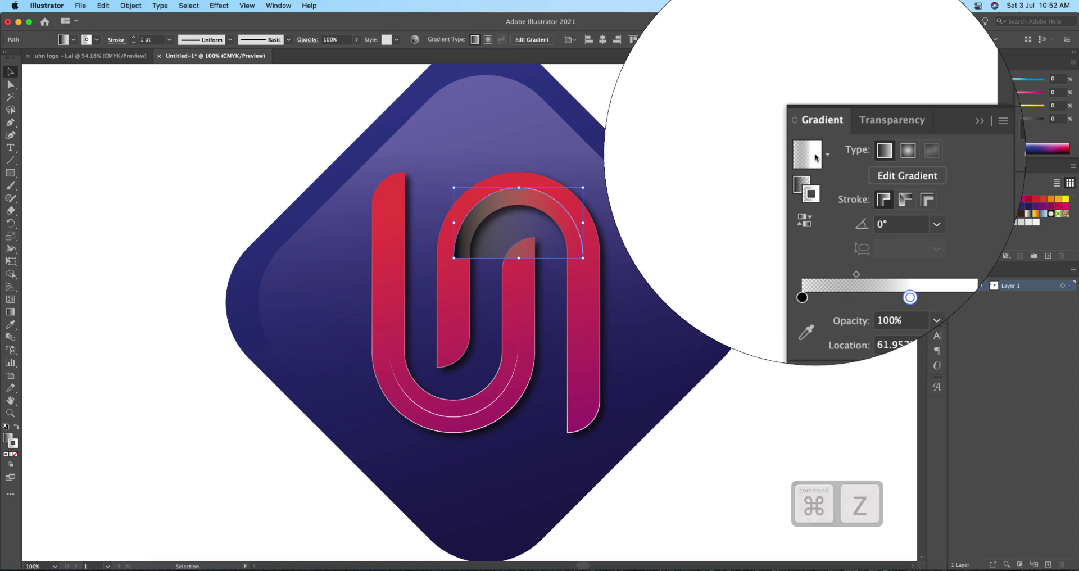
left_click(813, 178)
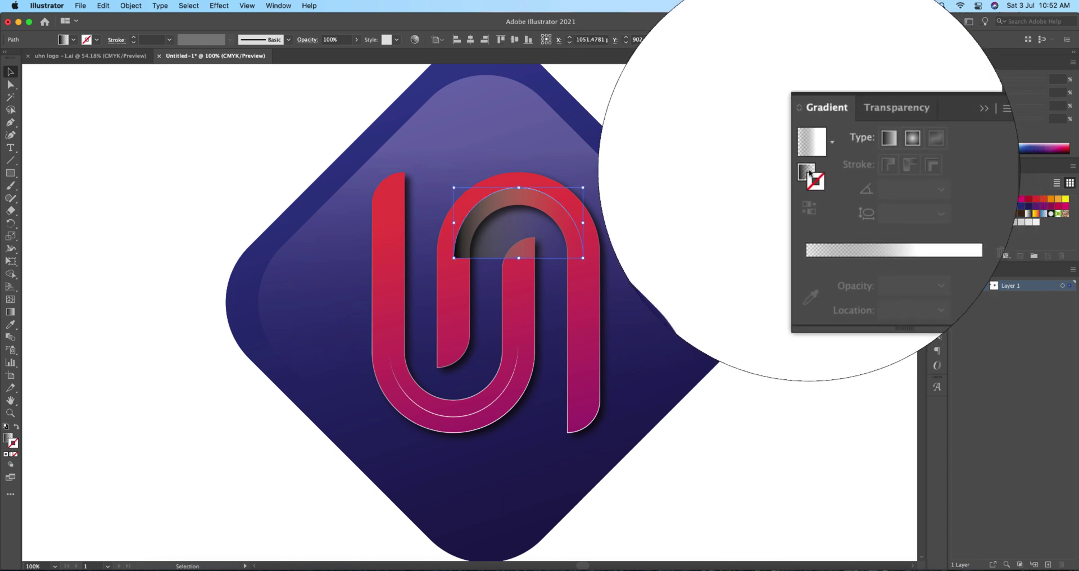
left_click(803, 167)
left_click(860, 221)
left_click_drag(866, 227, 881, 226)
left_click(822, 170)
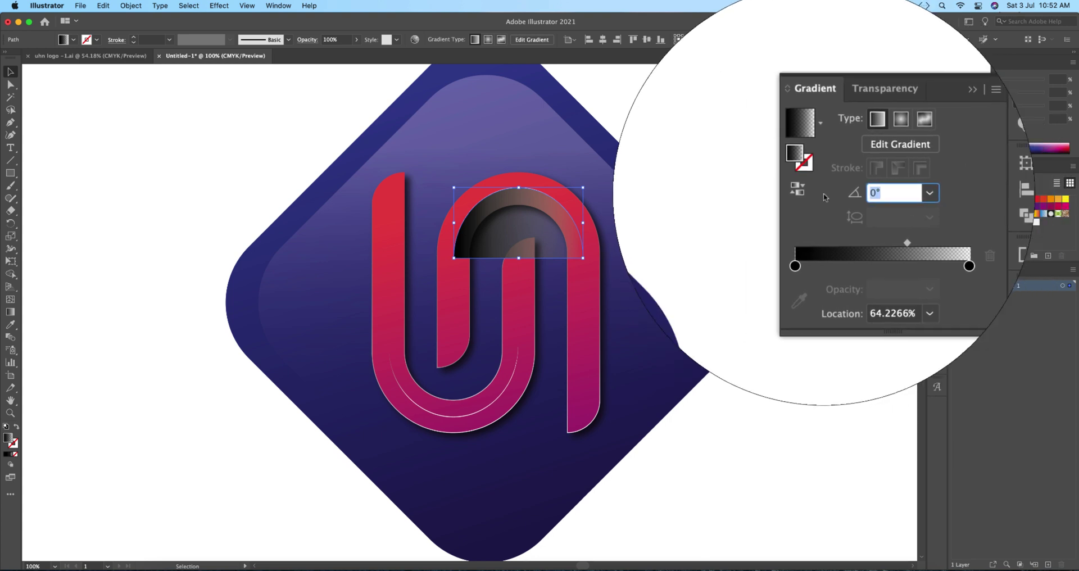
type("9")
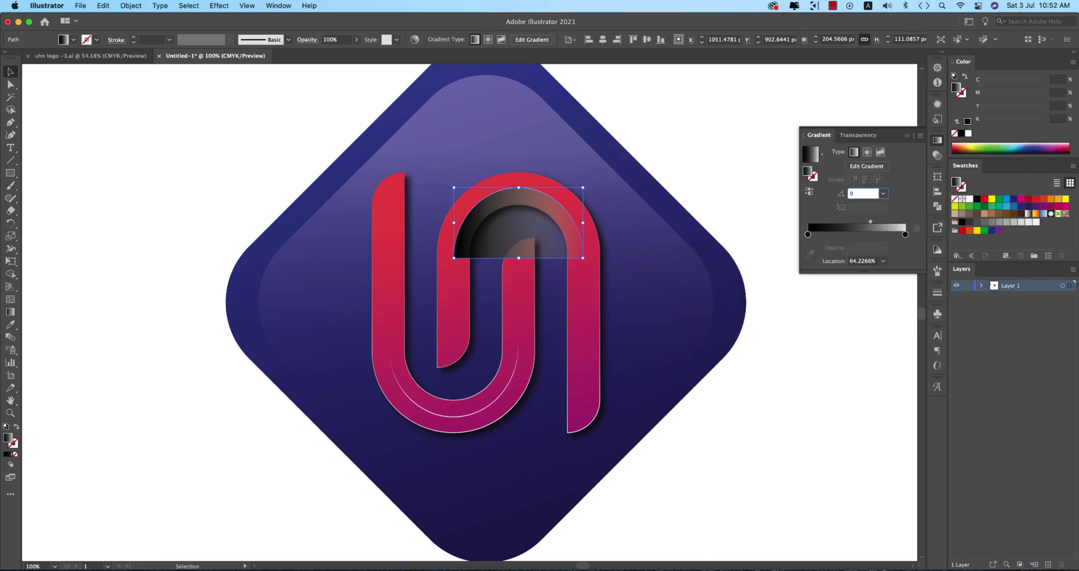
type("0")
key("Return")
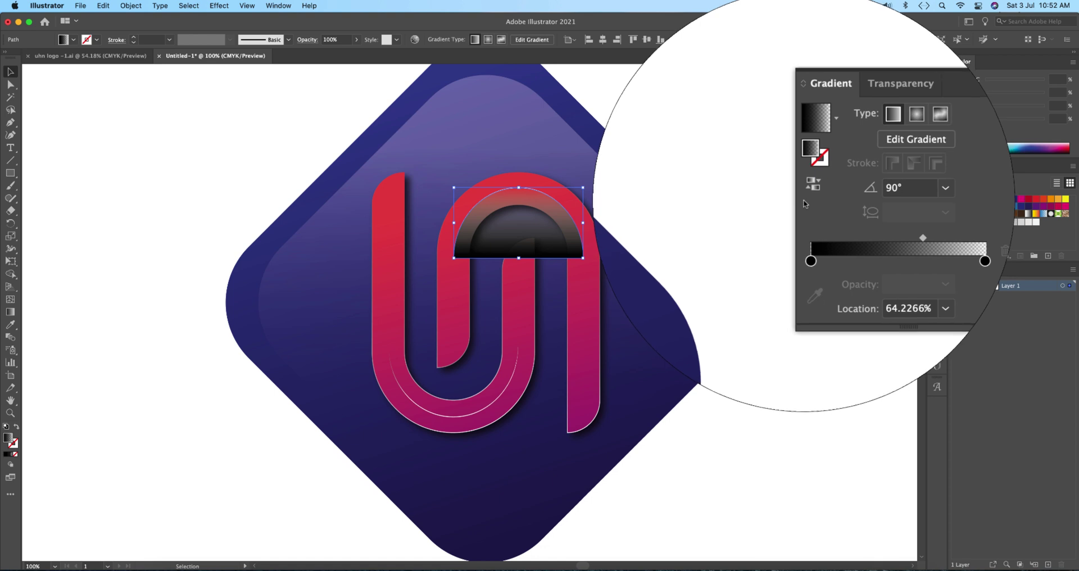
left_click(808, 191)
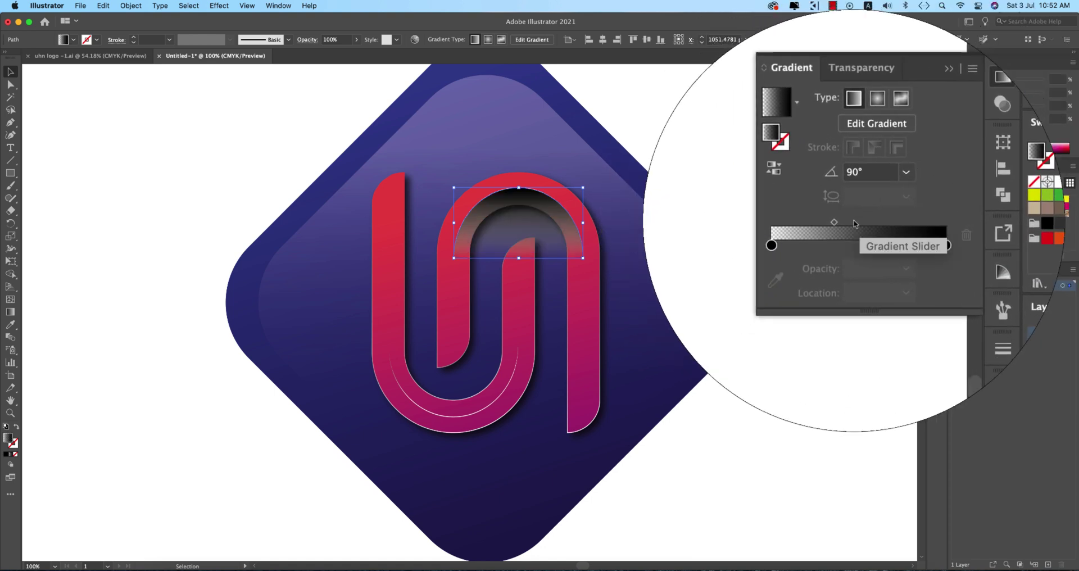
left_click_drag(842, 222, 856, 222)
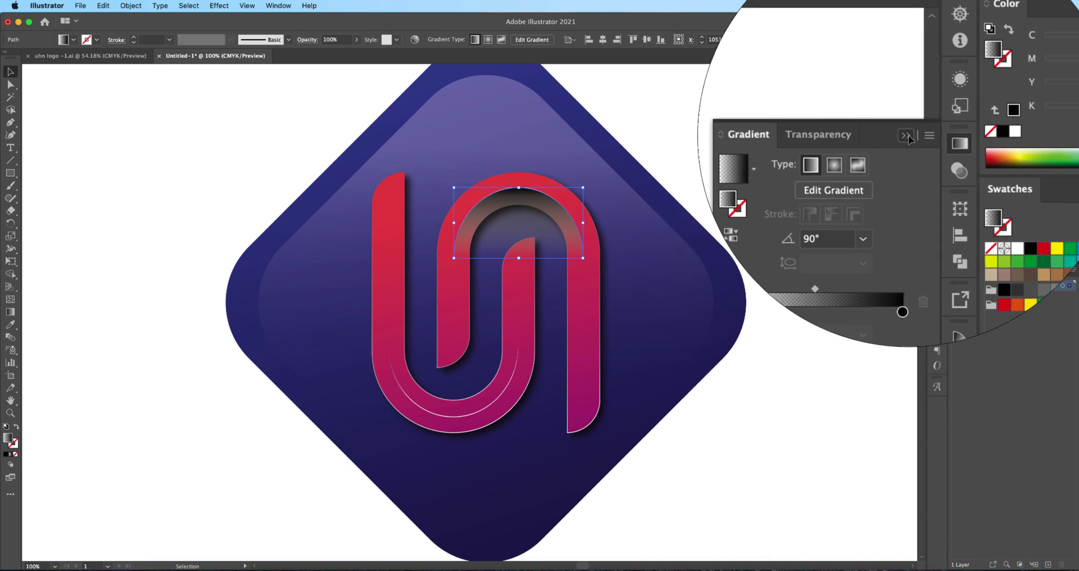
- Set the arc's transparency blend mode to Multiply
left_click(934, 143)
left_click(940, 159)
left_click(831, 158)
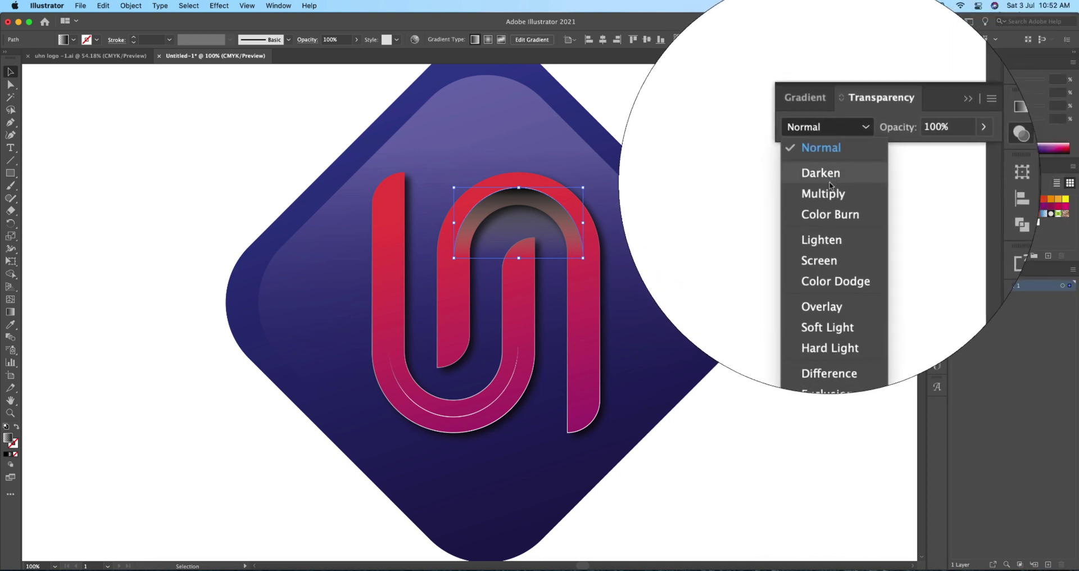
left_click(830, 191)
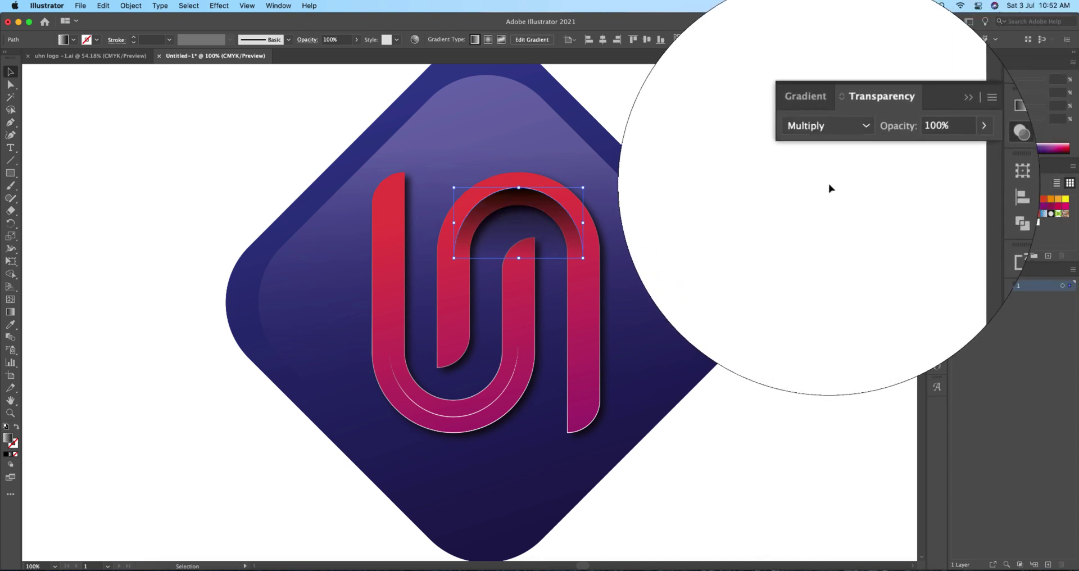
- Shorten the gradient with the Gradient tool so the shadow hugs the arch
key("g")
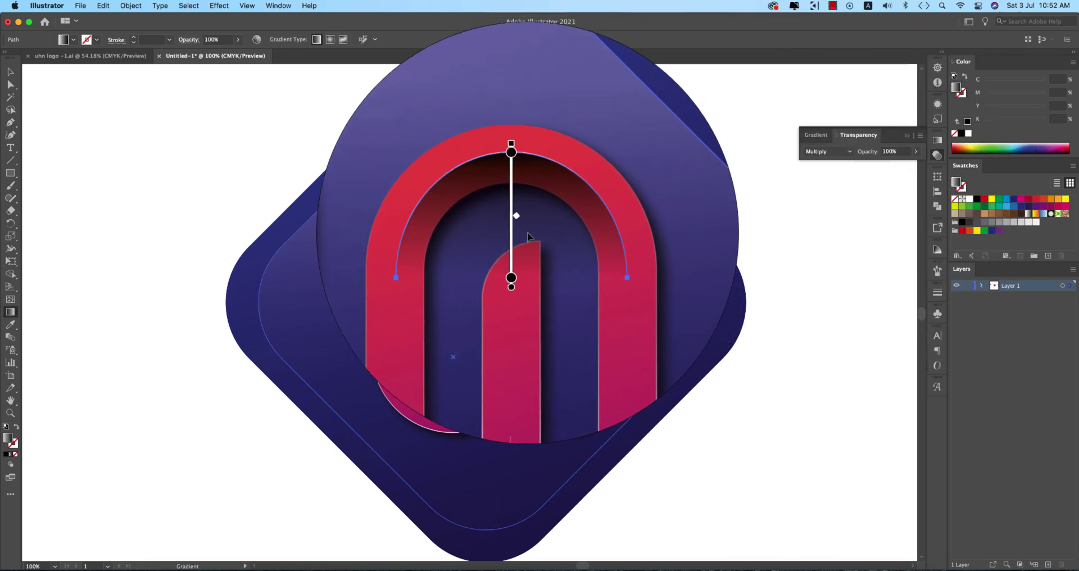
left_click_drag(510, 277, 518, 207)
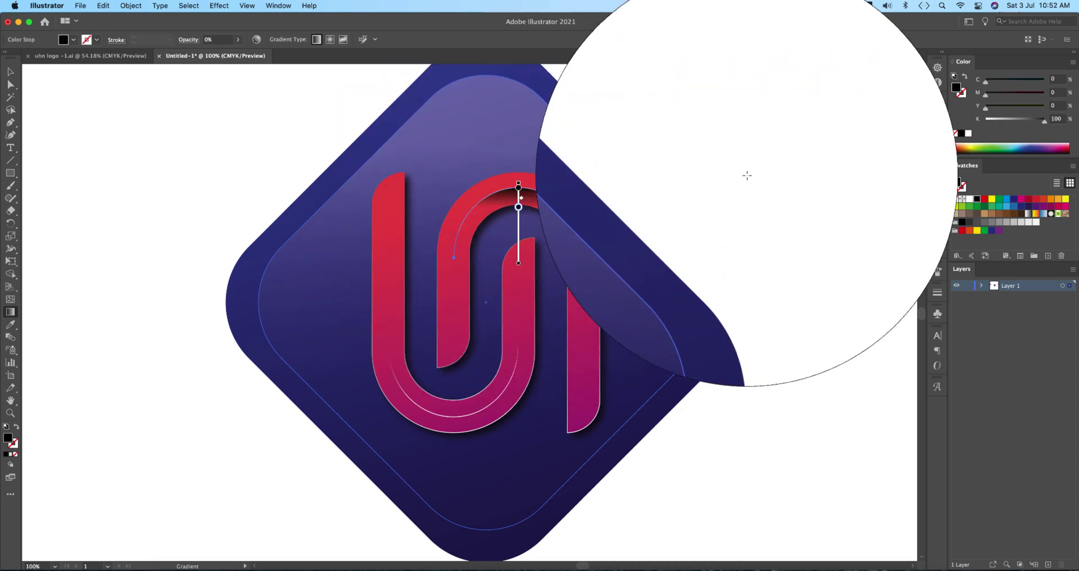
key("v")
left_click(827, 178)
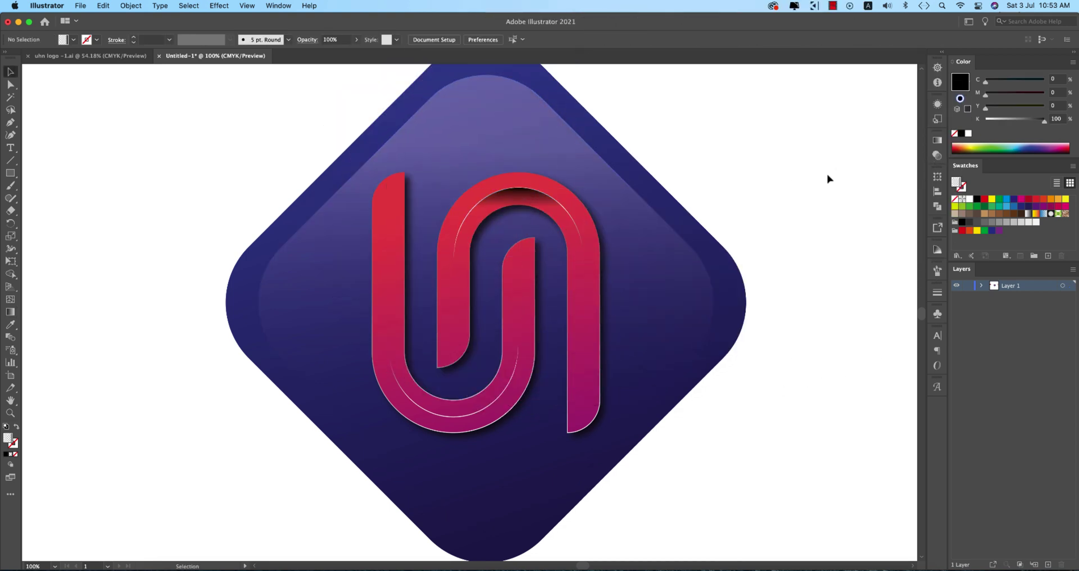
- Lower the arch's shadow arc opacity to 66%
left_click(533, 203)
left_click(937, 156)
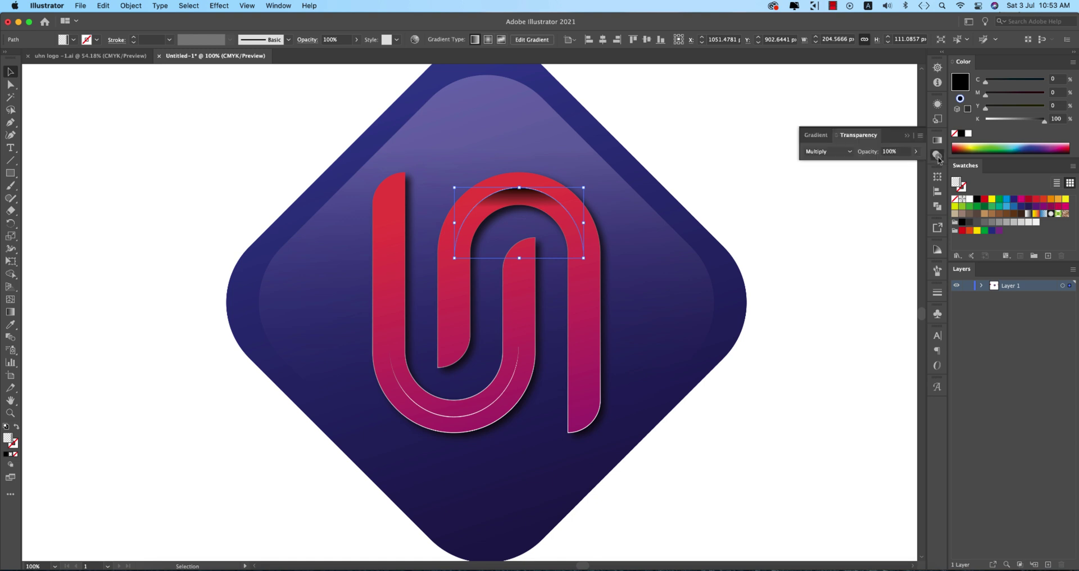
left_click(915, 151)
left_click(902, 165)
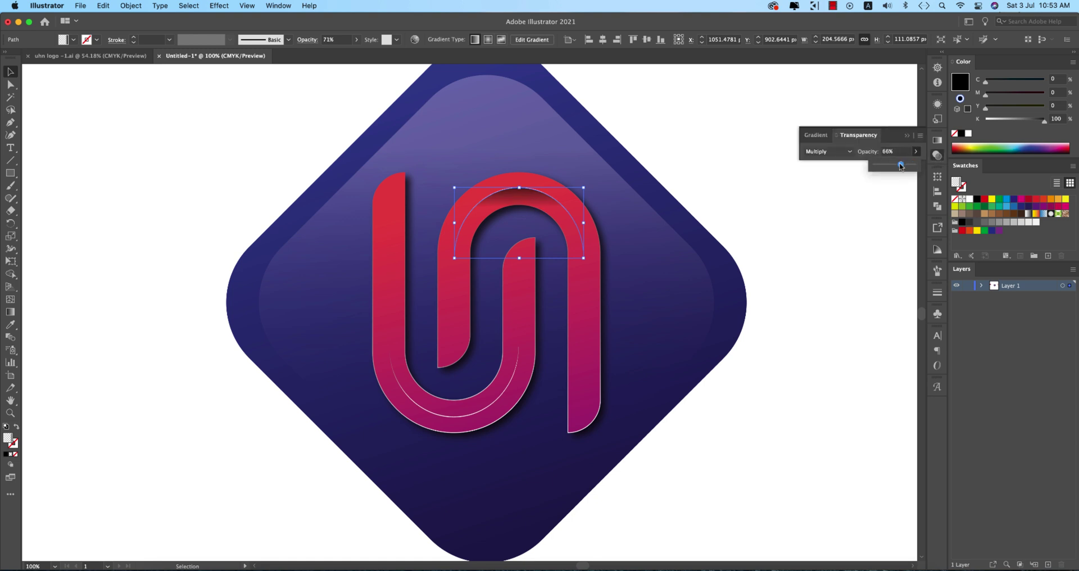
left_click(855, 278)
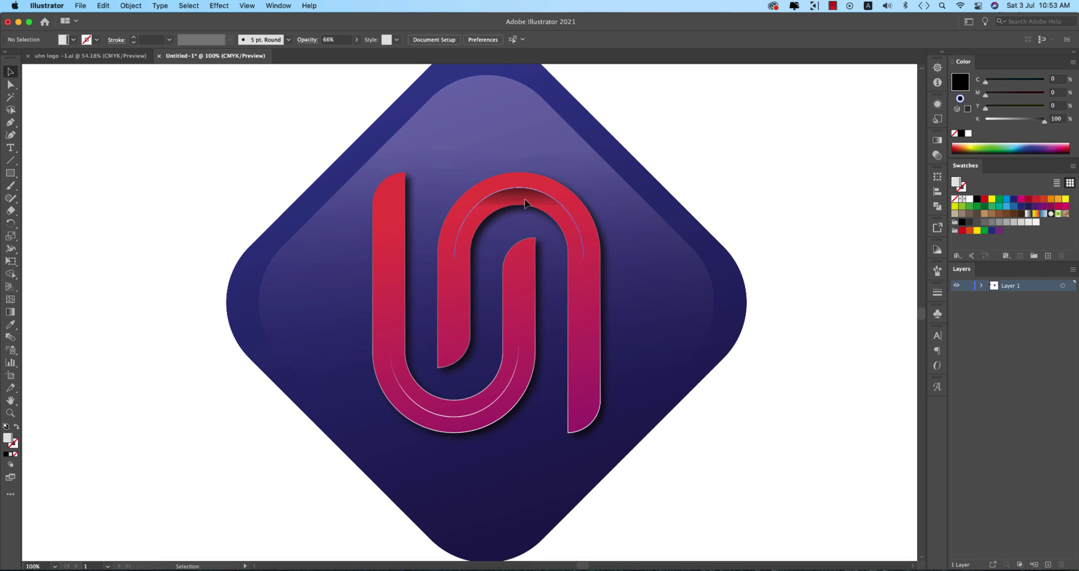
- Paste a copy of the shadow arc in front, move it down, and delete the leftover thin arc
left_click(497, 189)
left_click_drag(561, 202, 620, 313)
key("super+c")
key("super+f")
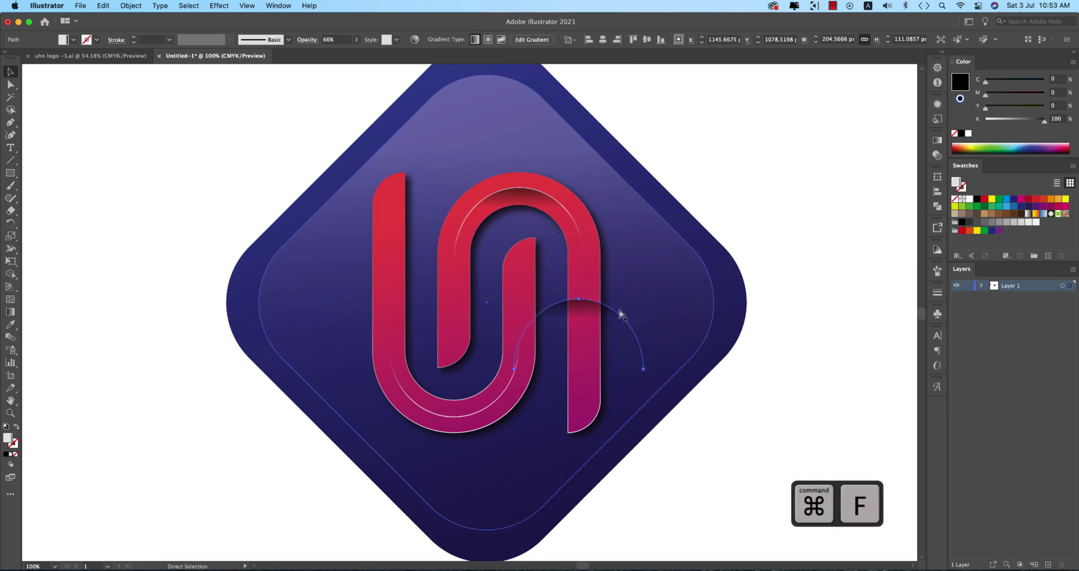
left_click(645, 296)
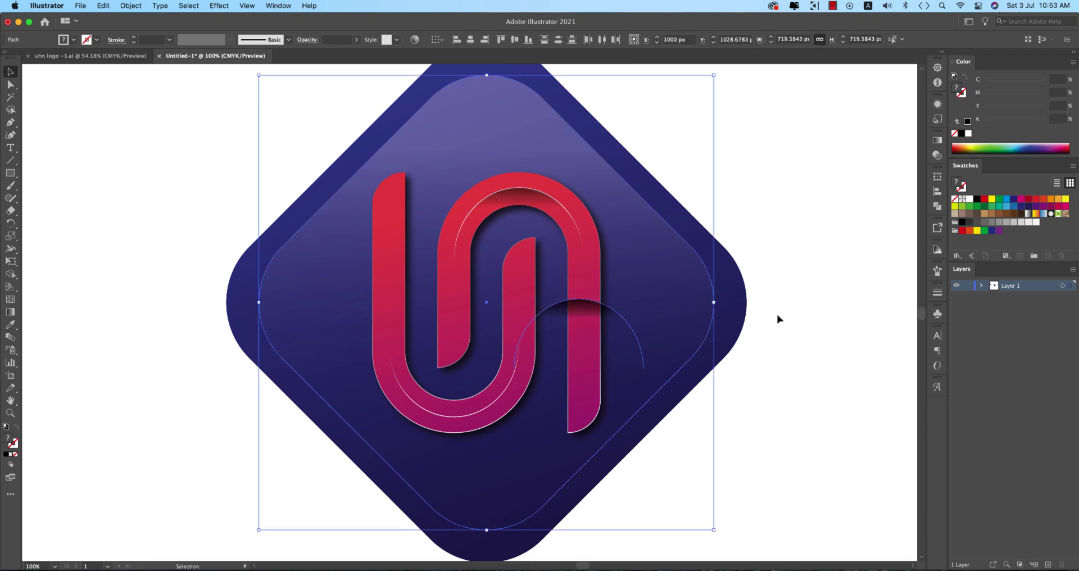
left_click(777, 316)
left_click_drag(605, 307, 495, 337)
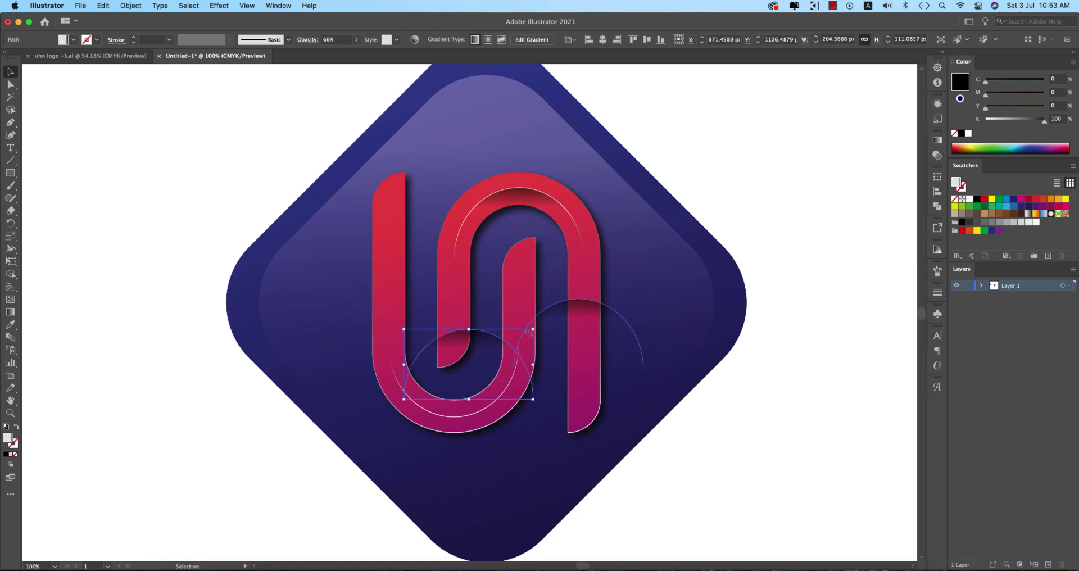
left_click(572, 319)
key("Delete")
- Rotate the shadow copy 180° and fit it into the U's bottom bend
left_click(483, 343)
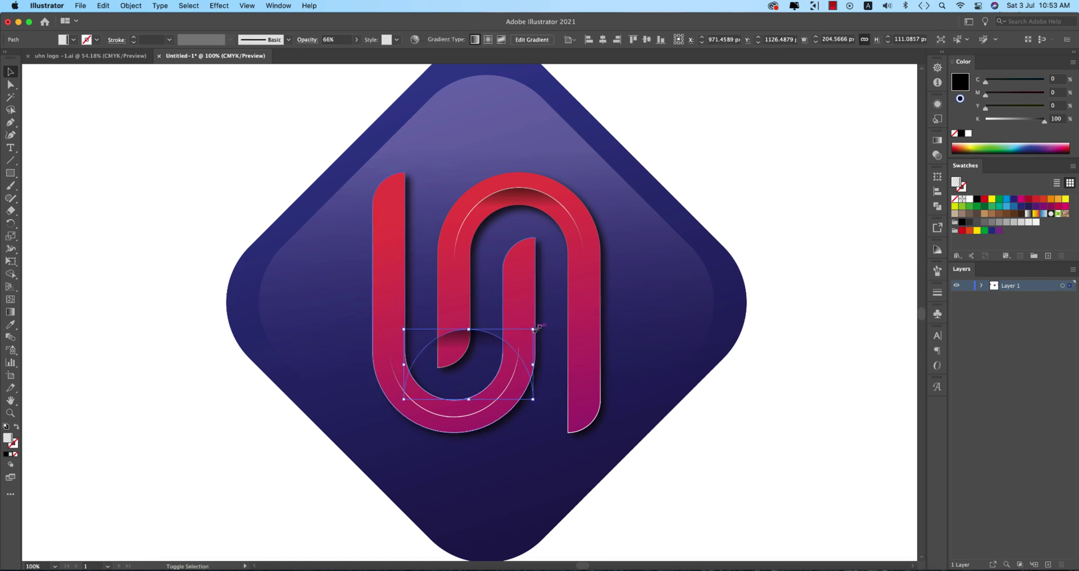
left_click_drag(540, 329, 385, 398)
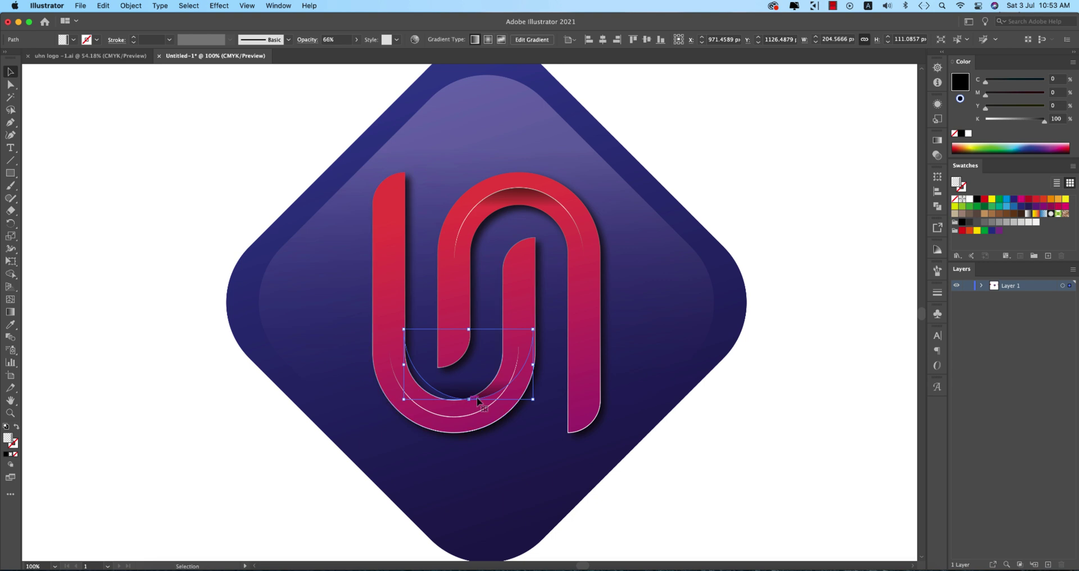
left_click_drag(490, 387, 477, 404)
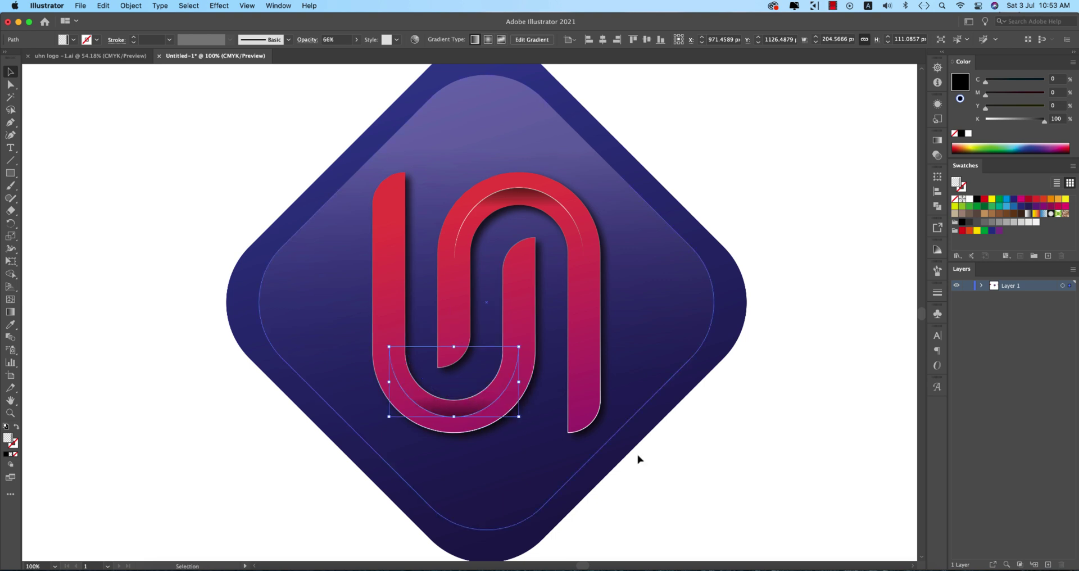
left_click(770, 427)
scroll(764, 419, "down", 2)
- Draw a circle above the logo and fill it with the black-to-white gradient swatch
left_click_drag(763, 419, 704, 359)
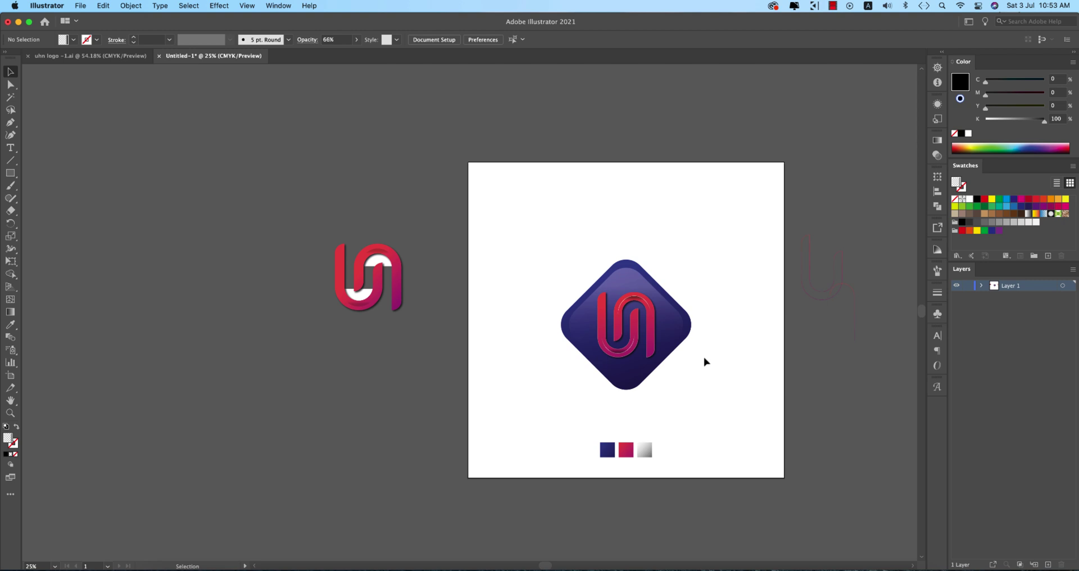
scroll(684, 353, "right", 3)
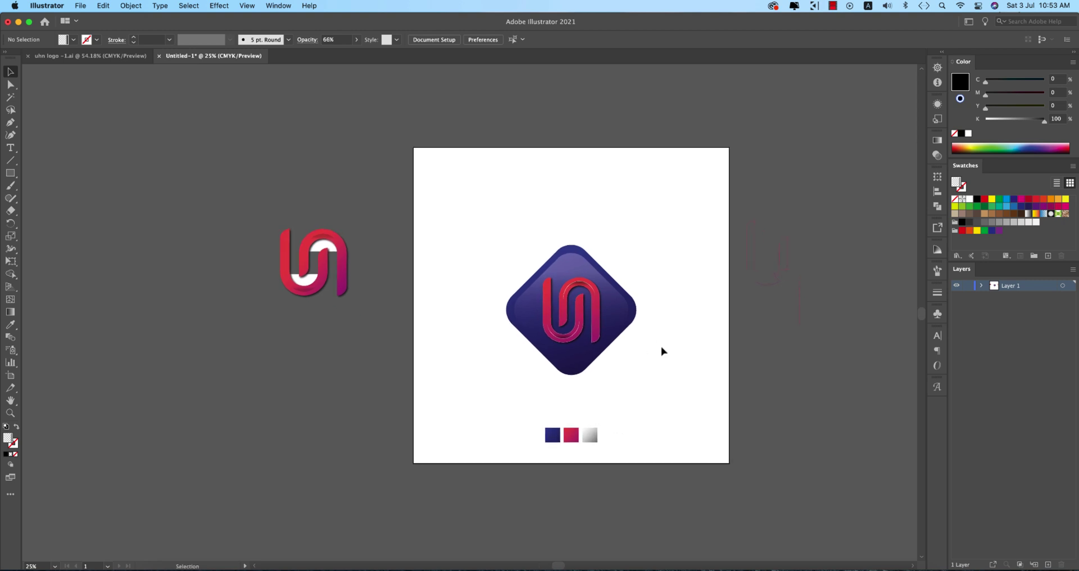
scroll(660, 350, "up", 1)
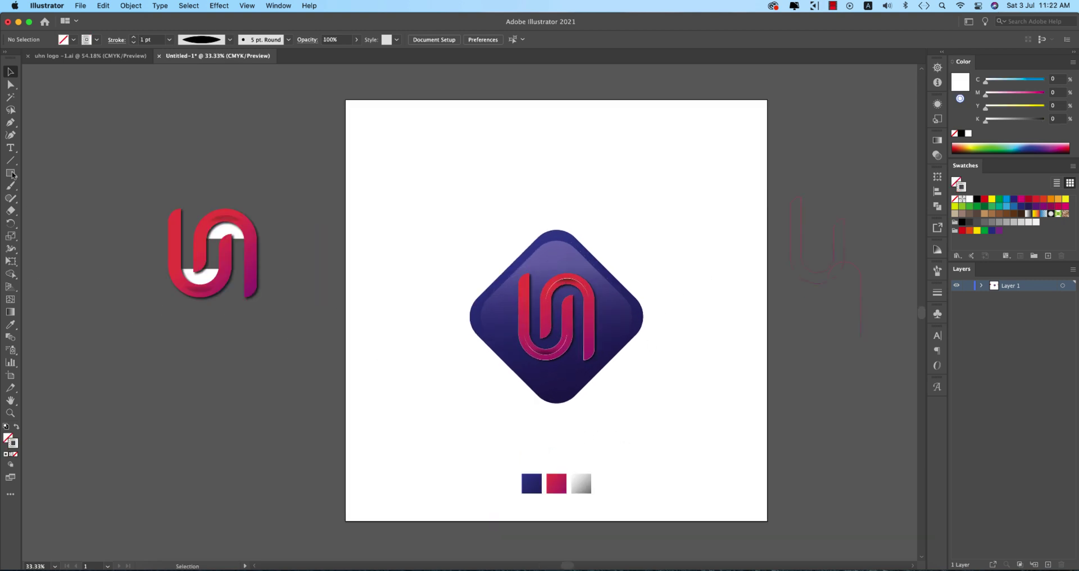
left_click_drag(10, 173, 50, 199)
left_click_drag(441, 183, 440, 238)
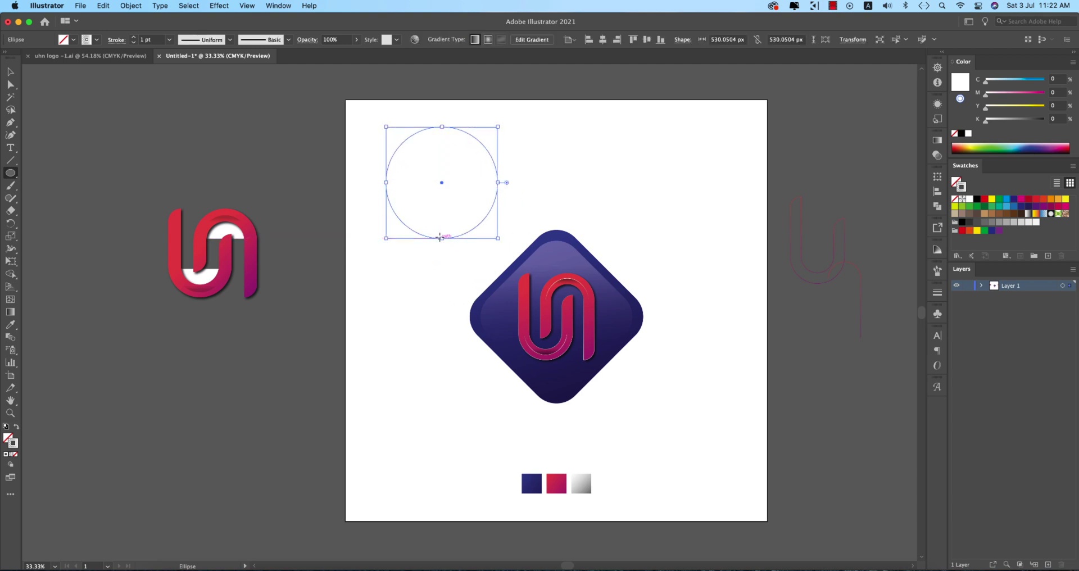
key("i")
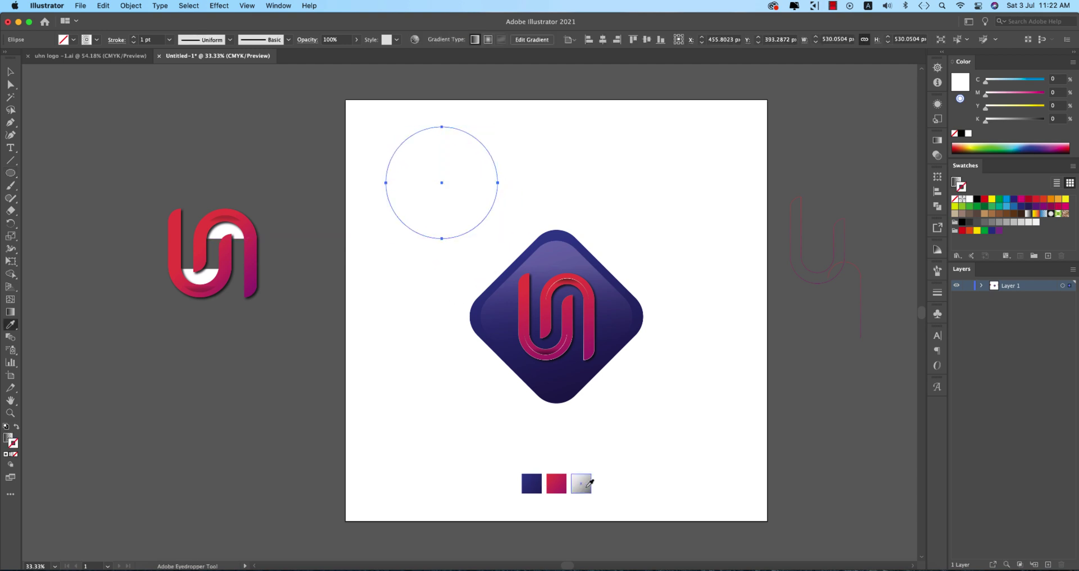
left_click(587, 486)
left_click(10, 71)
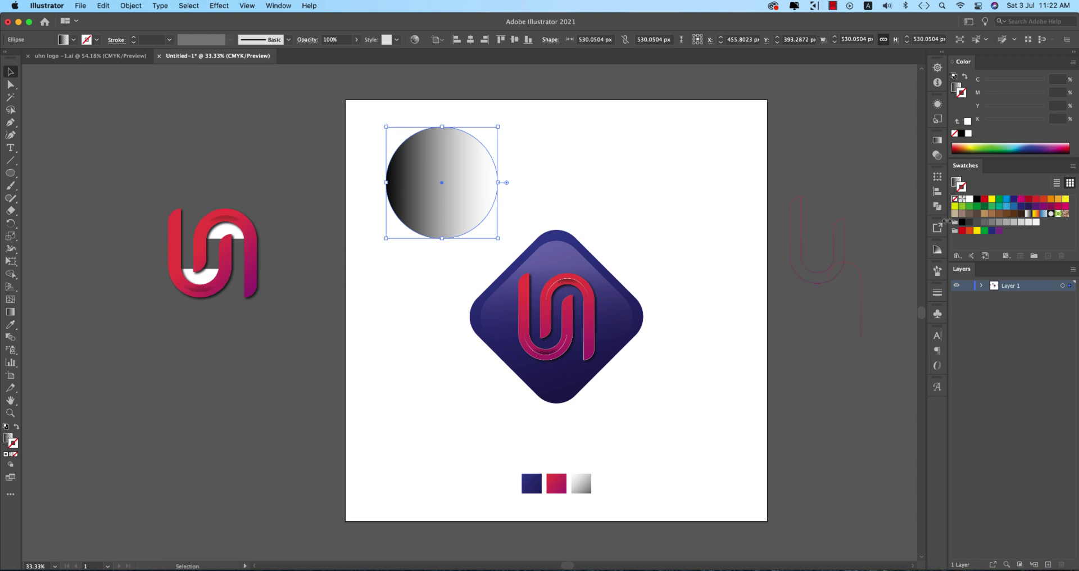
- Change the circle's fill gradient type to Radial
left_click(938, 142)
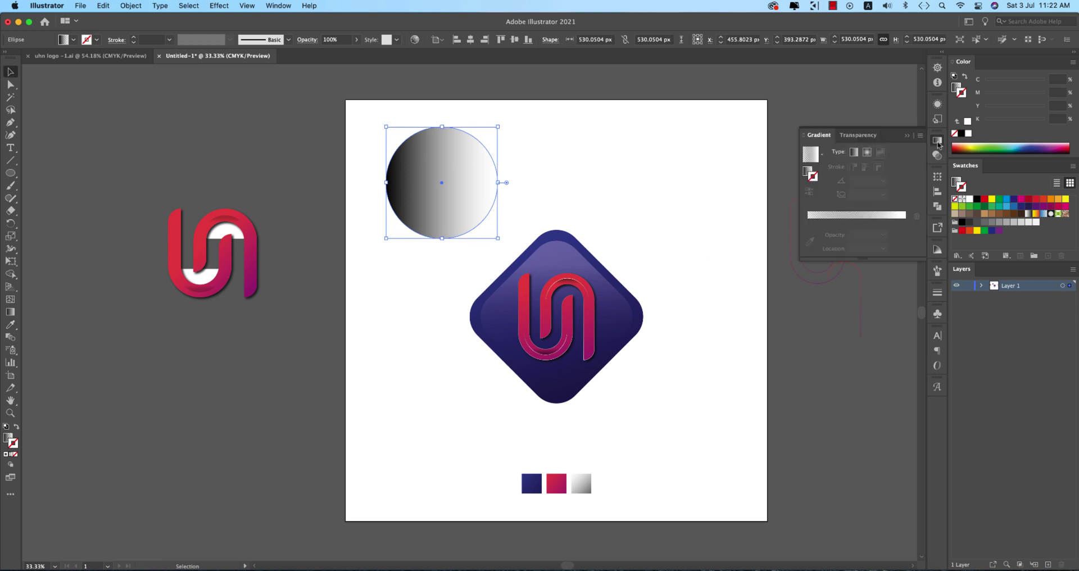
left_click(868, 153)
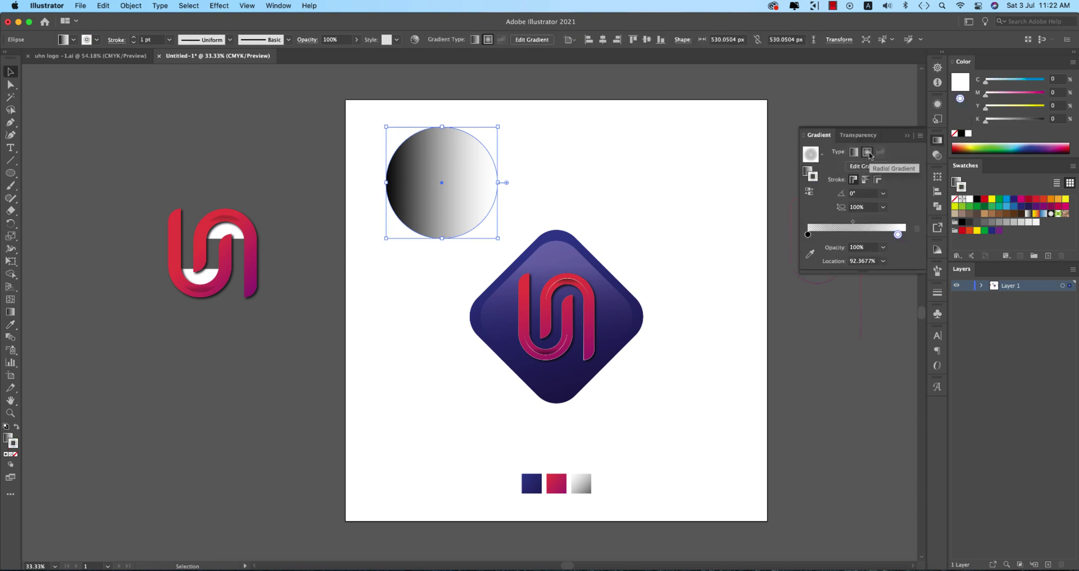
left_click(815, 182)
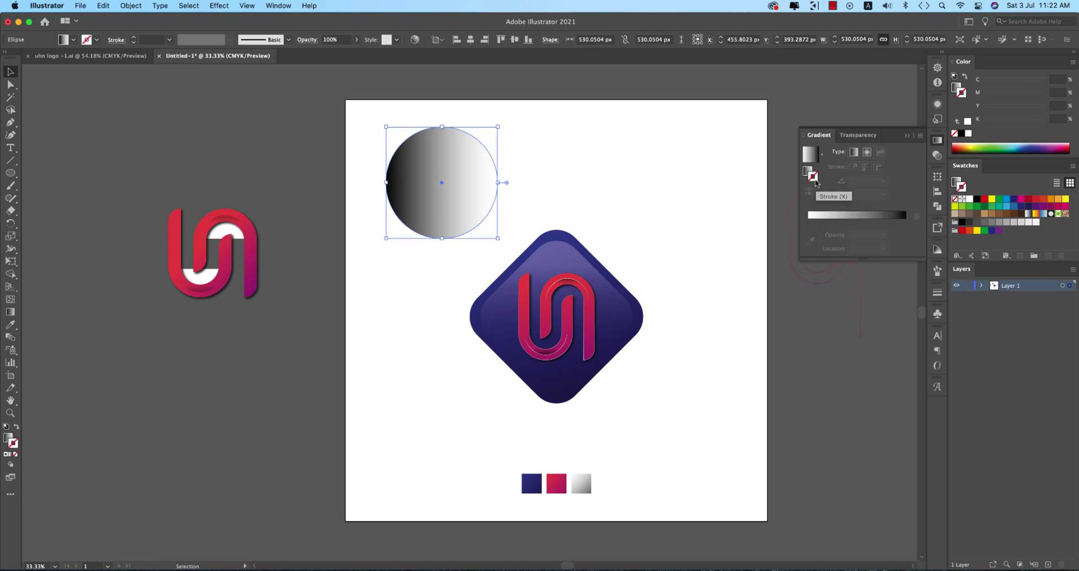
left_click(807, 171)
left_click(867, 154)
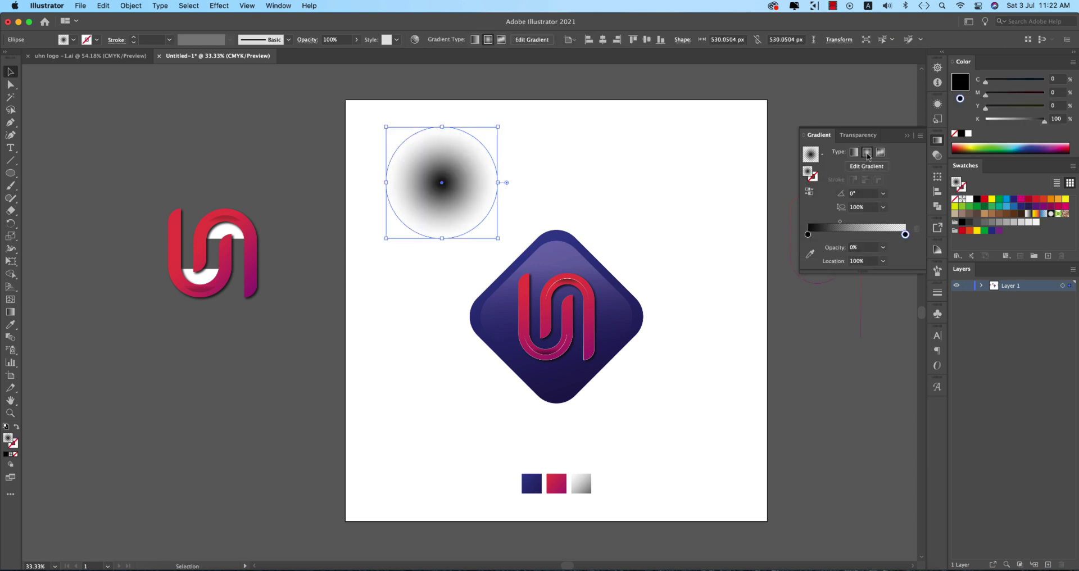
- Shift the radial gradient's midpoint to enlarge the circle's dark centre
left_click_drag(841, 225, 840, 236)
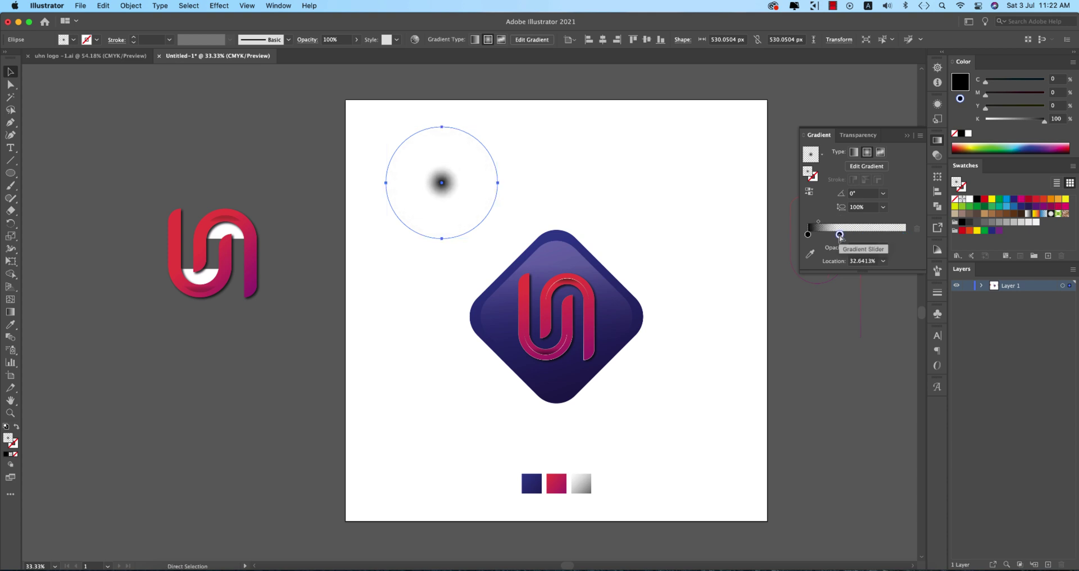
key("super+z")
key("super+z")
key("super+z")
mouse_move(840, 223)
left_mouse_down()
mouse_move(885, 224)
mouse_move(844, 223)
left_mouse_up()
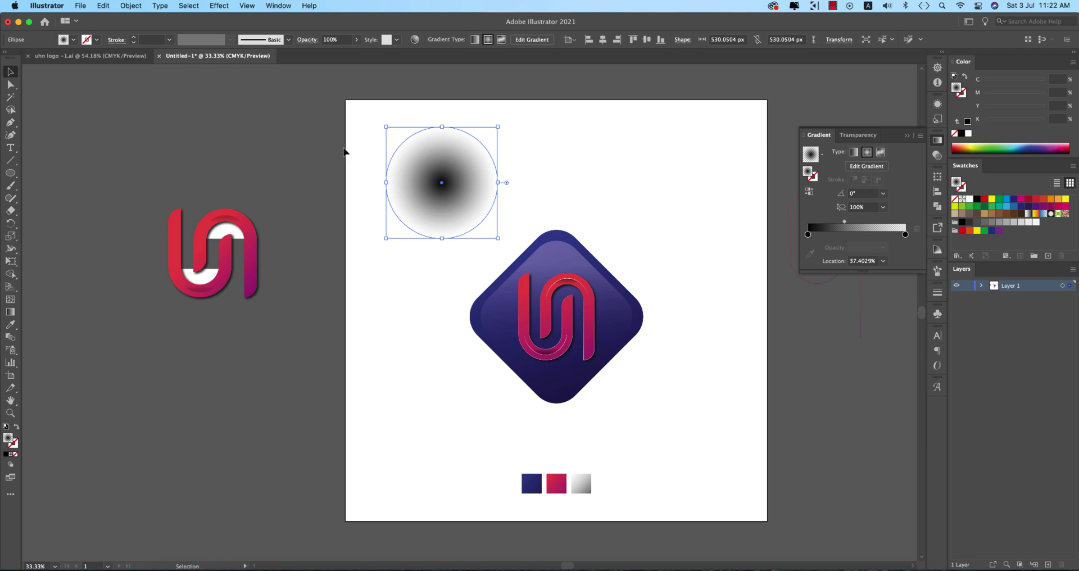
left_click(410, 112)
- Flatten the circle into a roughly 530 × 85 px ellipse beneath the diamond
left_click(438, 157)
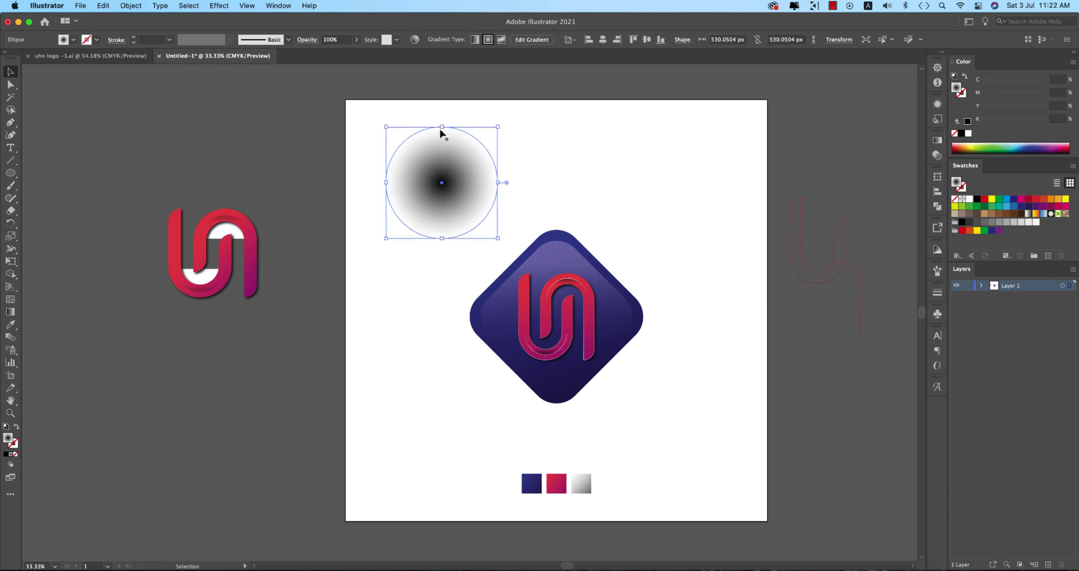
left_click_drag(442, 127, 577, 422)
left_click(561, 401)
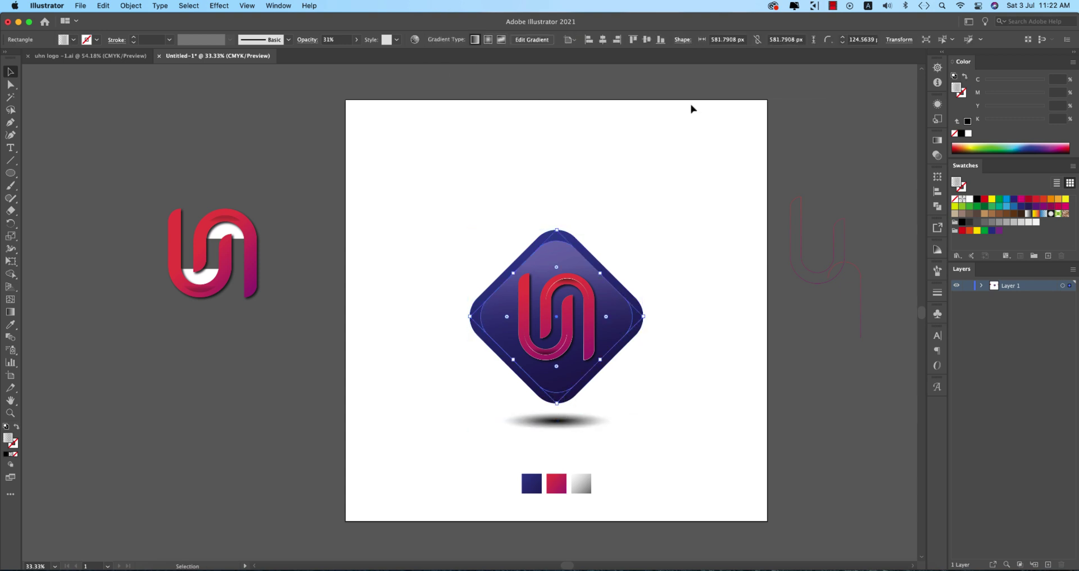
left_click(752, 302)
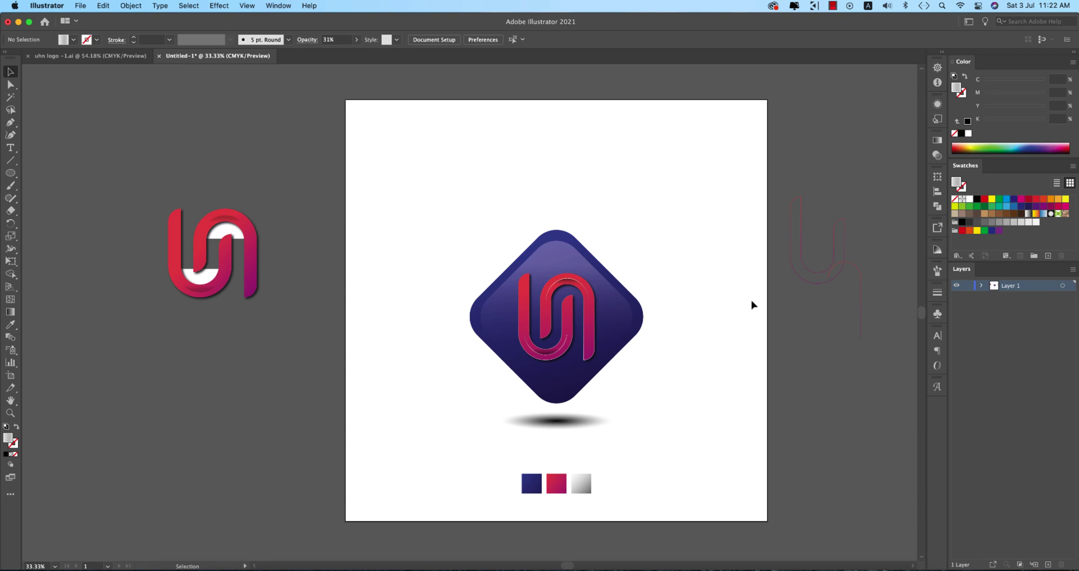